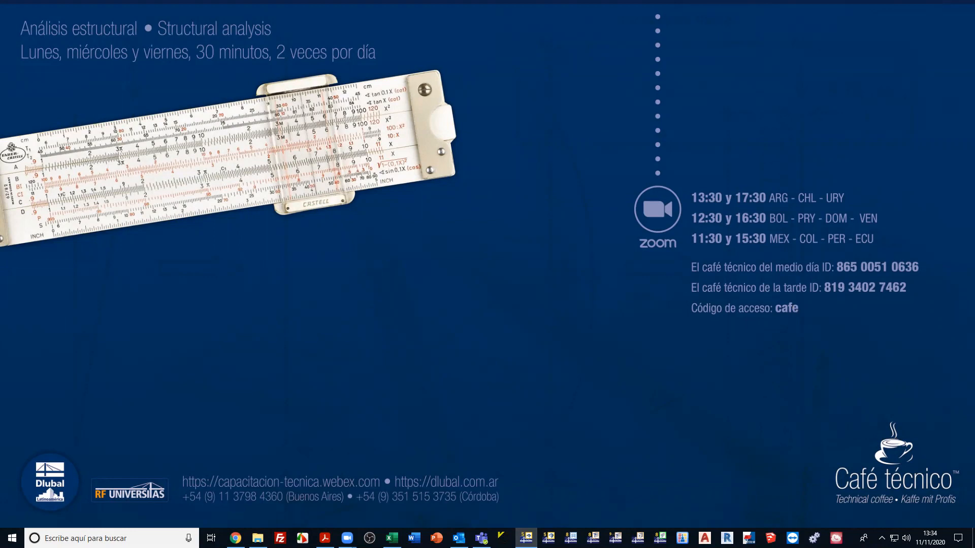
Switch to RFEM and bring the ejemplo model's XY work plane into a near top-down view.
key(alt+Tab)
click(526, 538)
ctrl+middle_drag(594, 357, 527, 344)
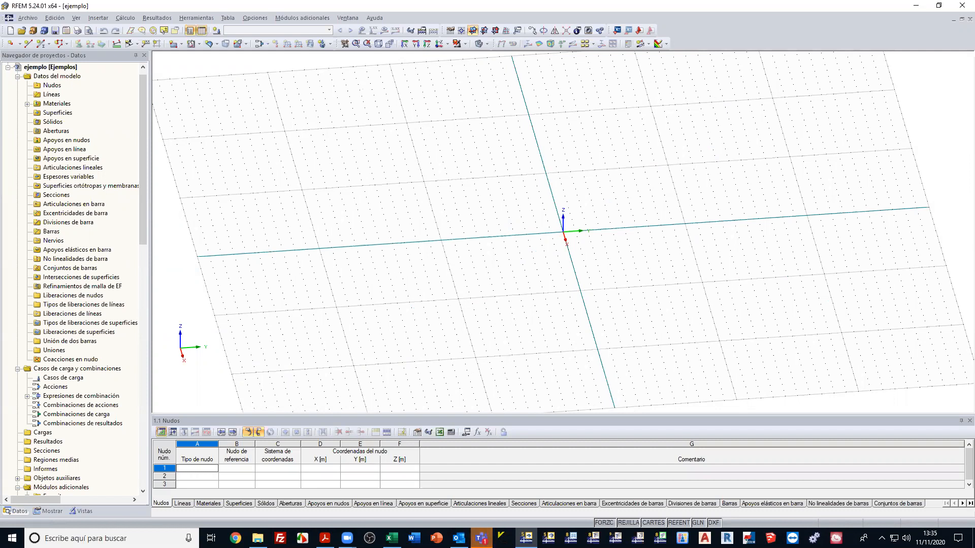
ctrl+middle_drag(589, 325, 580, 346)
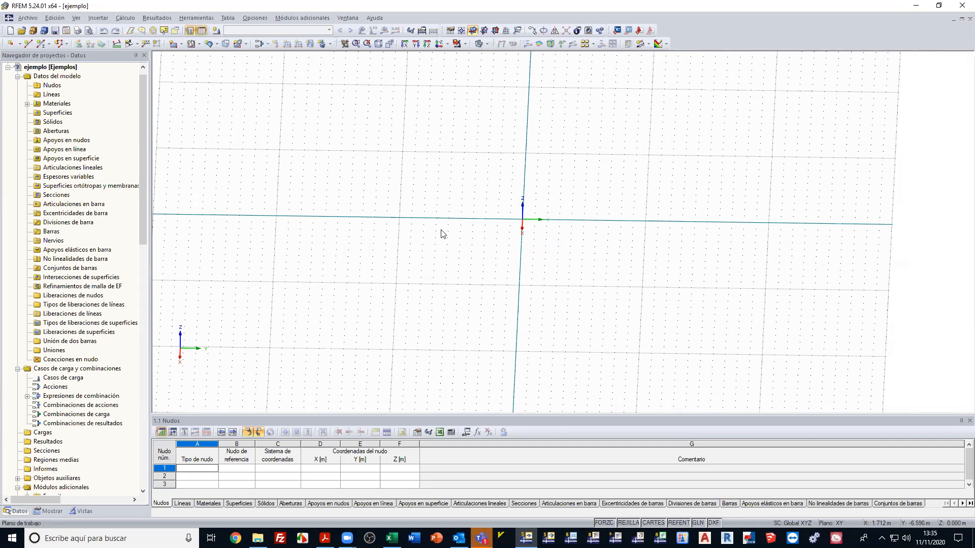
ctrl+middle_drag(470, 268, 372, 226)
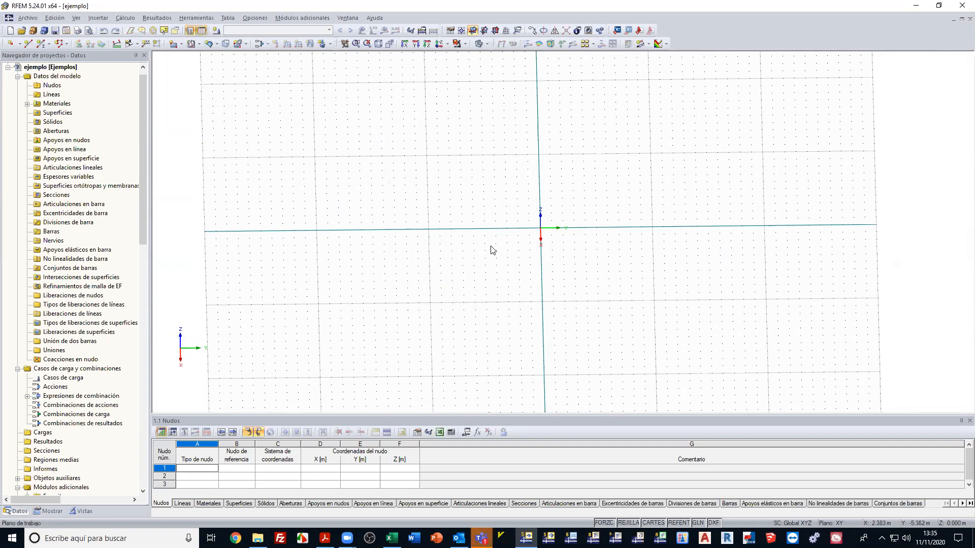
Start a new rectangular surface with Ortótropa stiffness and choose Placa nervada bidireccional as its orthotropy type.
click(181, 44)
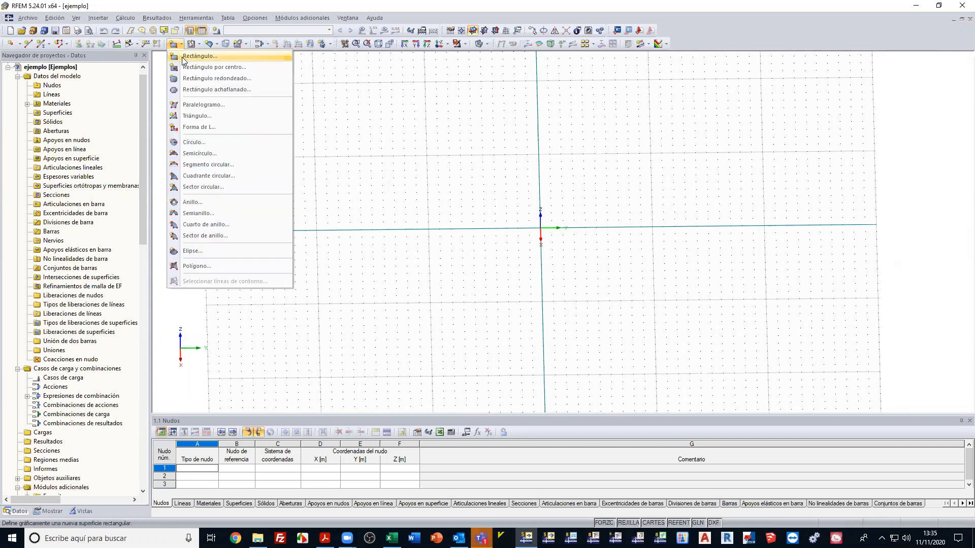
click(196, 55)
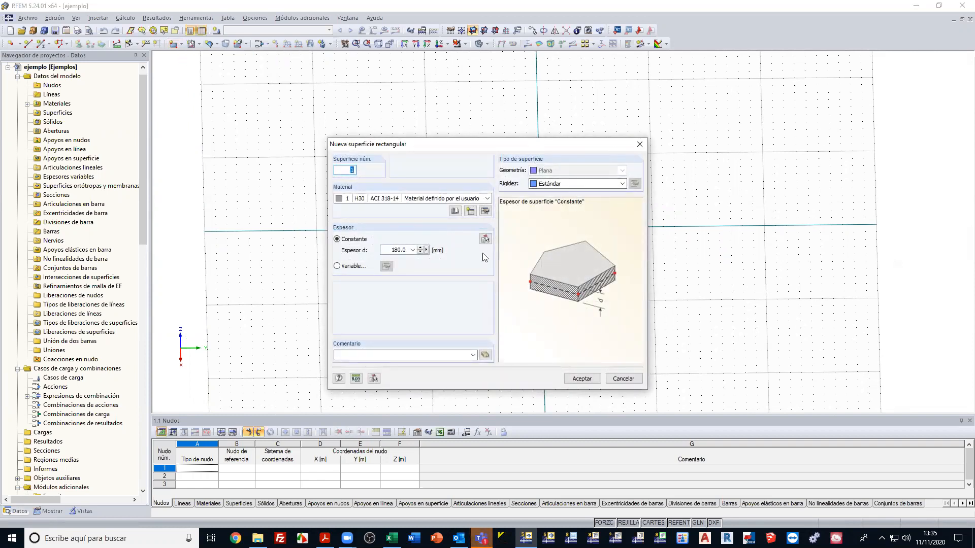
click(621, 184)
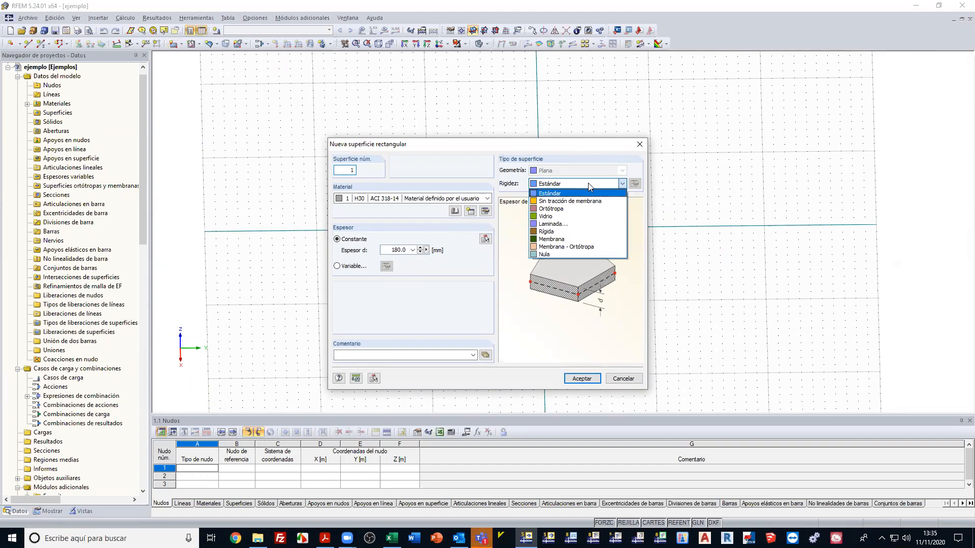
click(584, 209)
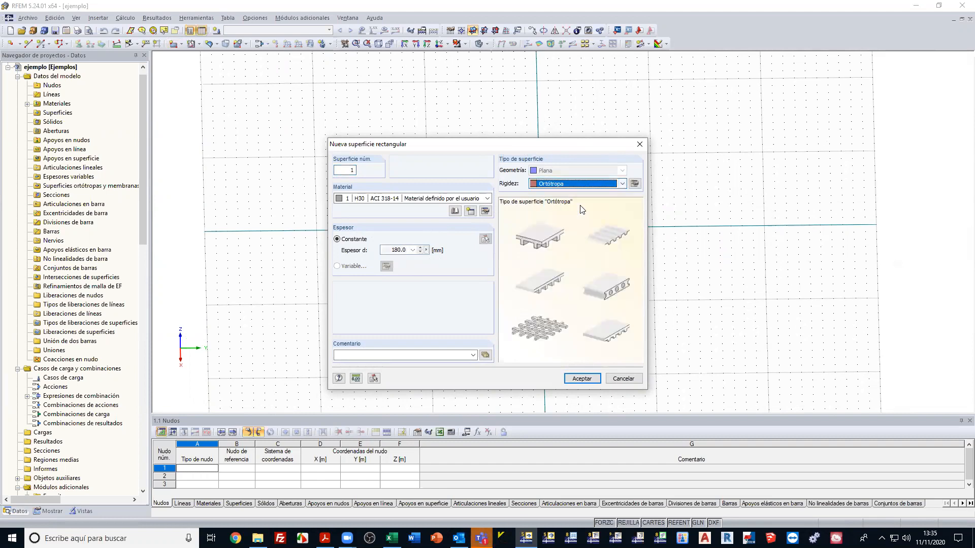
click(634, 183)
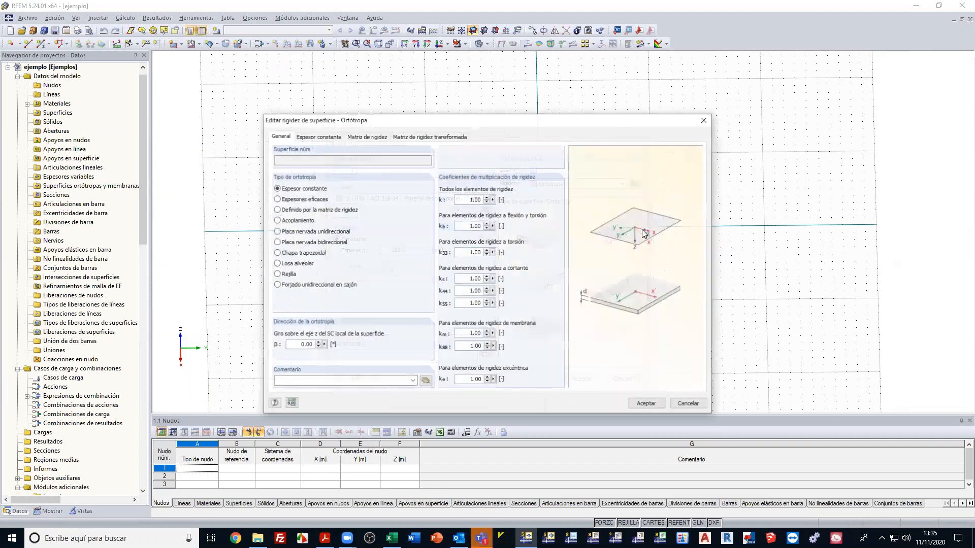
click(279, 243)
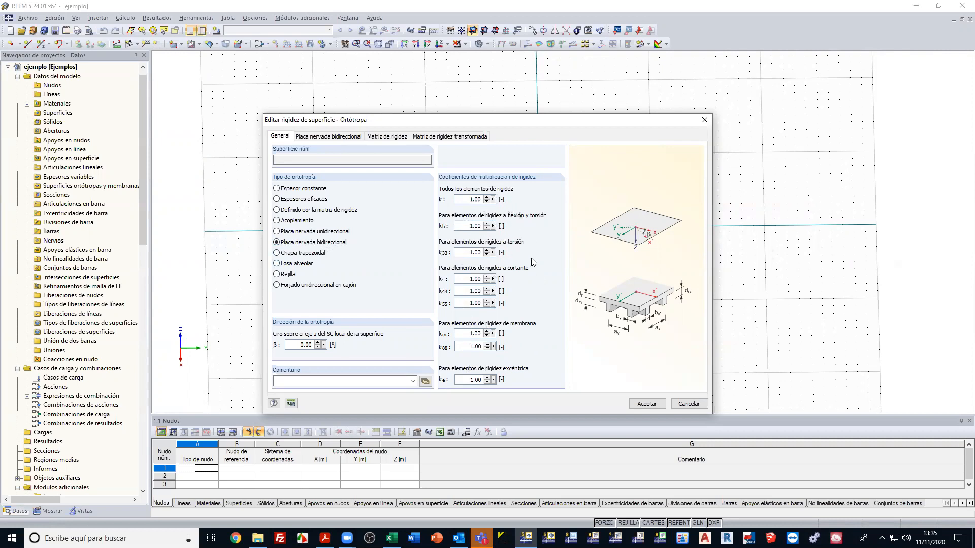
Define the ribbed plate with 50 mm slab thickness, 250 mm rib heights, 500 mm rib spacings and 100 mm rib widths for both axes.
click(335, 136)
click(300, 171)
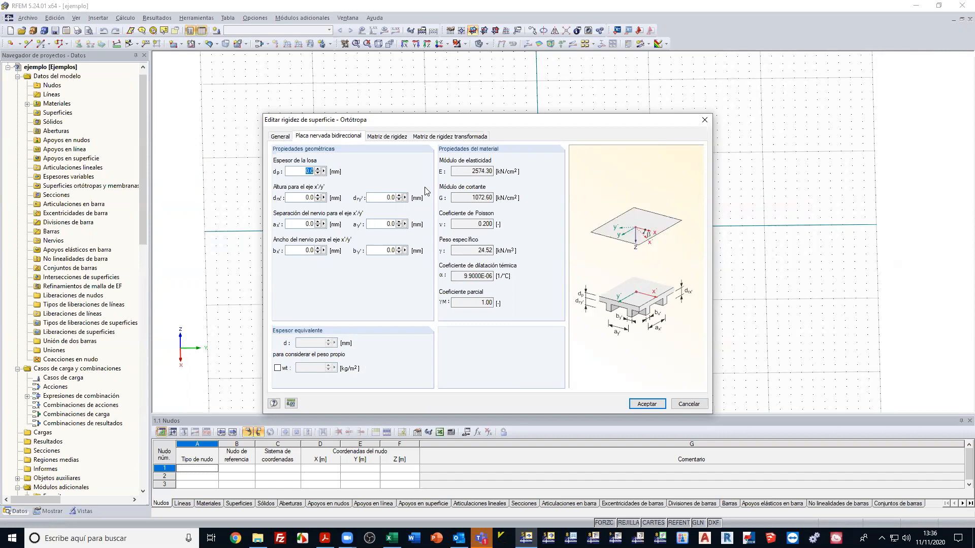
text(50)
key(Tab)
text(250)
key(Tab)
text(250)
key(Tab)
text(500)
key(Tab)
text(500)
key(Tab)
text(100)
key(Tab)
text(100)
click(383, 224)
click(646, 404)
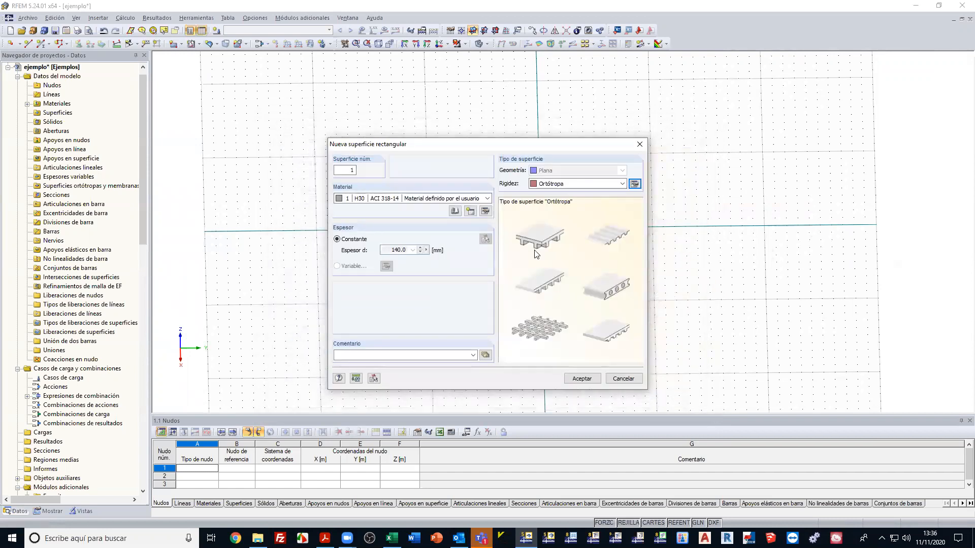
Review the orthotropy type and direction angle β in the new surface's orthotropic stiffness settings.
click(635, 183)
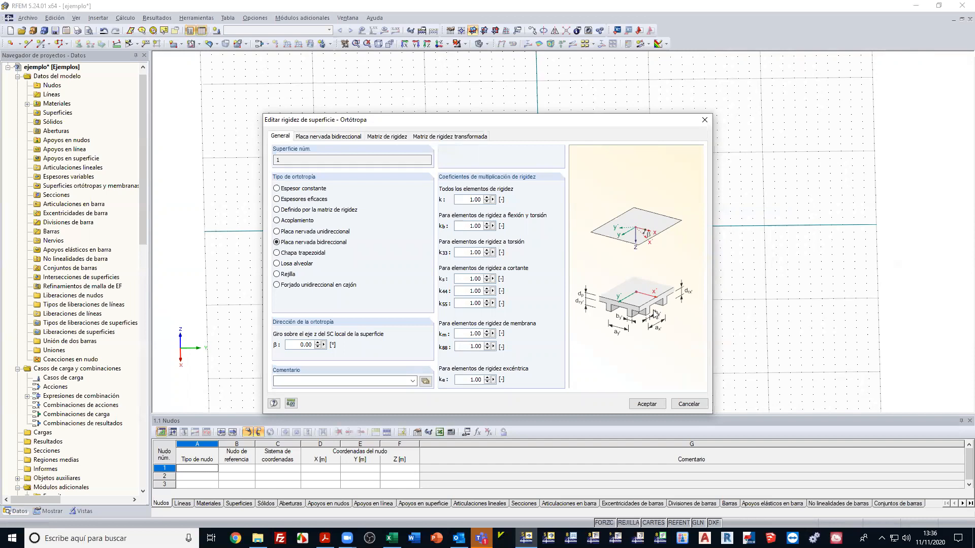
drag(302, 344, 345, 353)
click(654, 404)
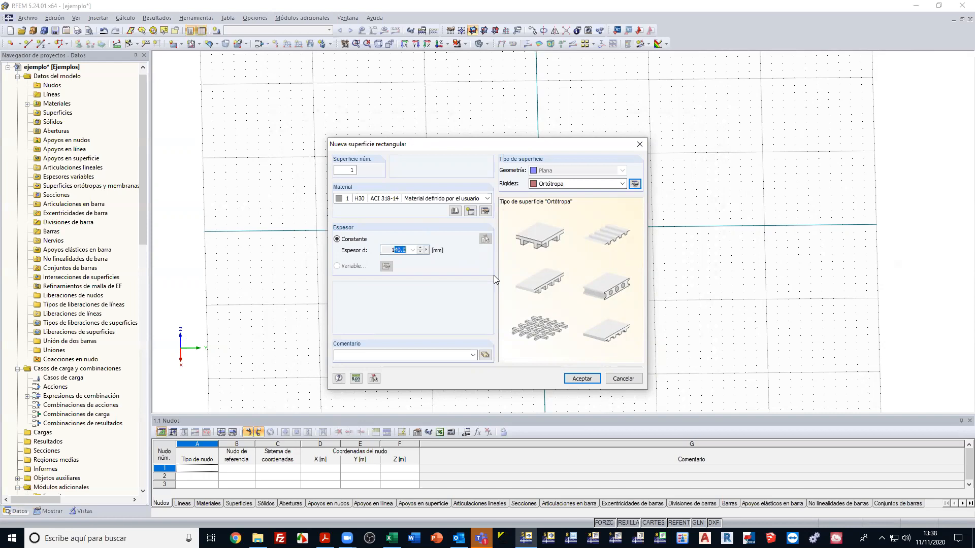
Place the rectangular surface from the origin to the corner at X 6 m, Y 6 m.
click(583, 379)
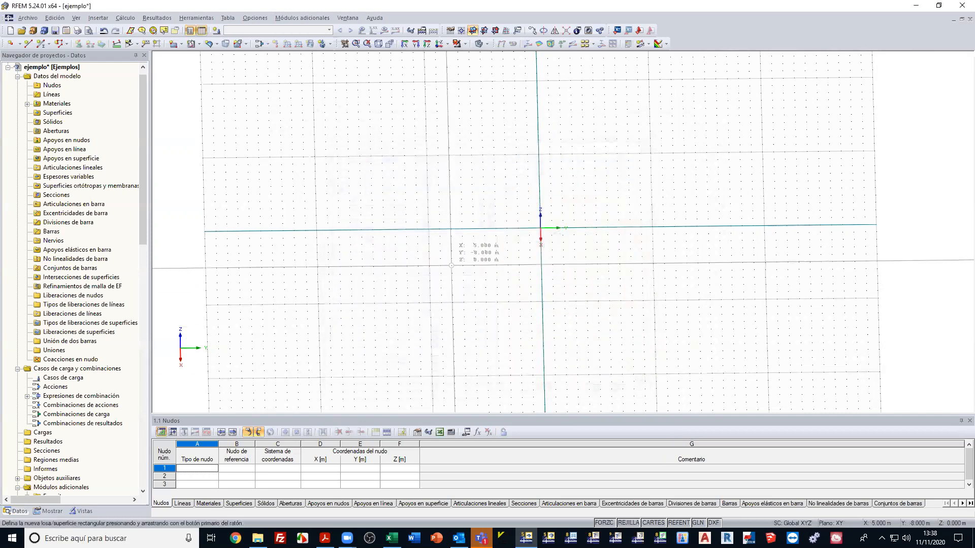
middle_drag(678, 243, 477, 245)
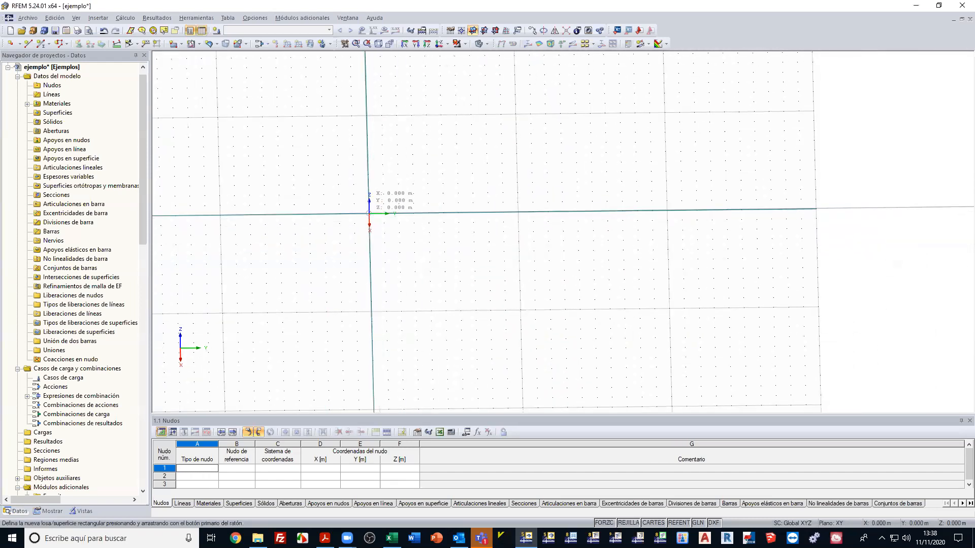
click(369, 214)
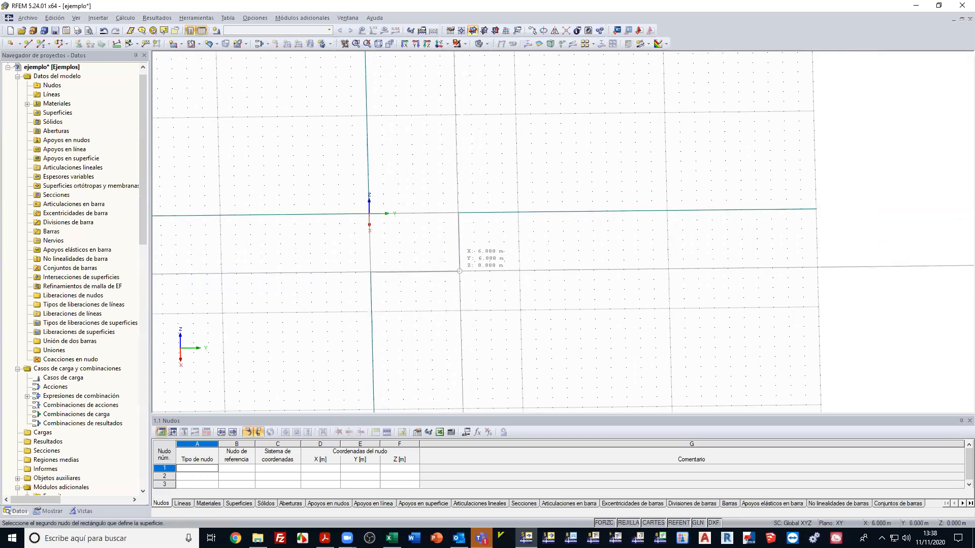
click(460, 271)
Select the slab's four edge lines and make a Viga member available on all of them.
ctrl+middle_drag(465, 294, 540, 298)
drag(334, 164, 538, 310)
click(472, 170)
click(369, 241)
ctrl+click(464, 212)
ctrl+click(514, 231)
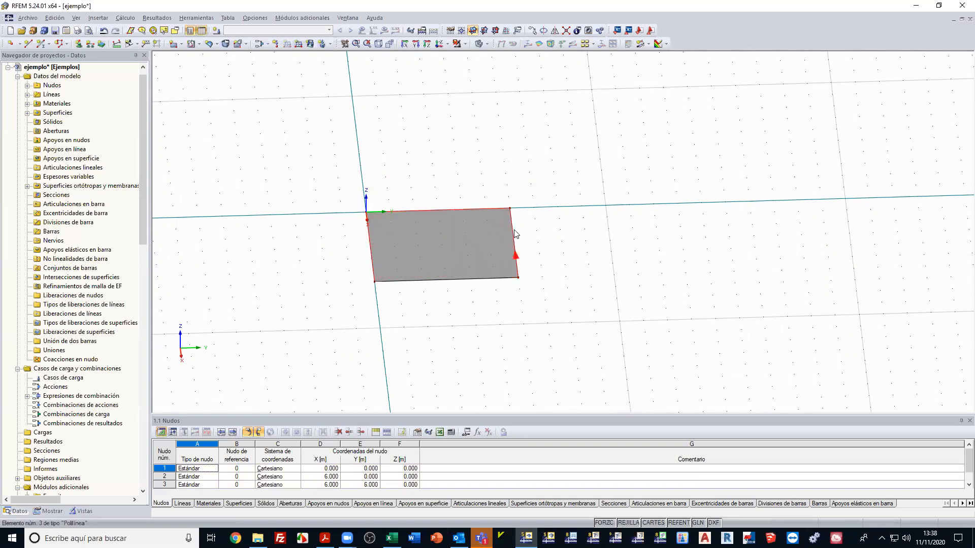
ctrl+double_click(480, 282)
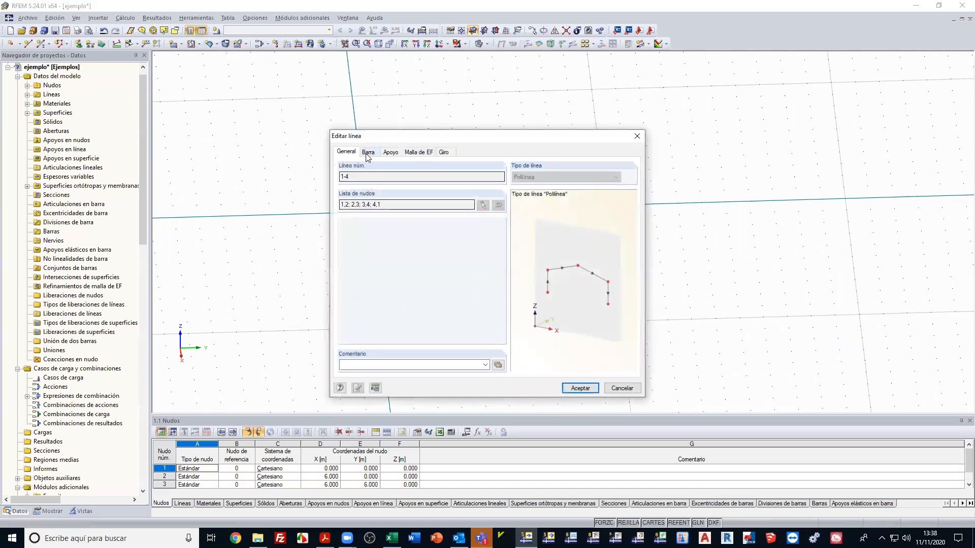
click(368, 152)
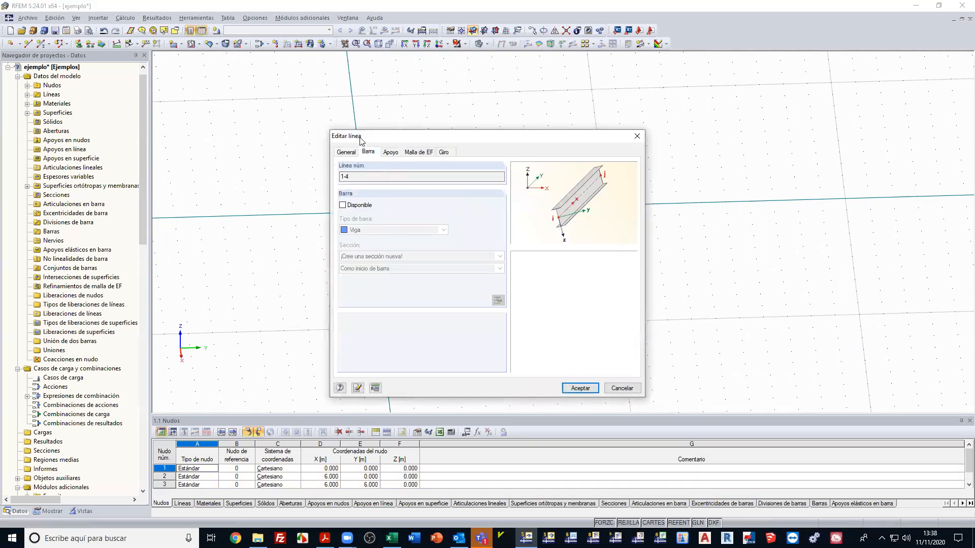
click(353, 209)
Give the edge beams a solid rectangular section 200 mm wide and 500 mm high in H30 and apply the members.
click(457, 312)
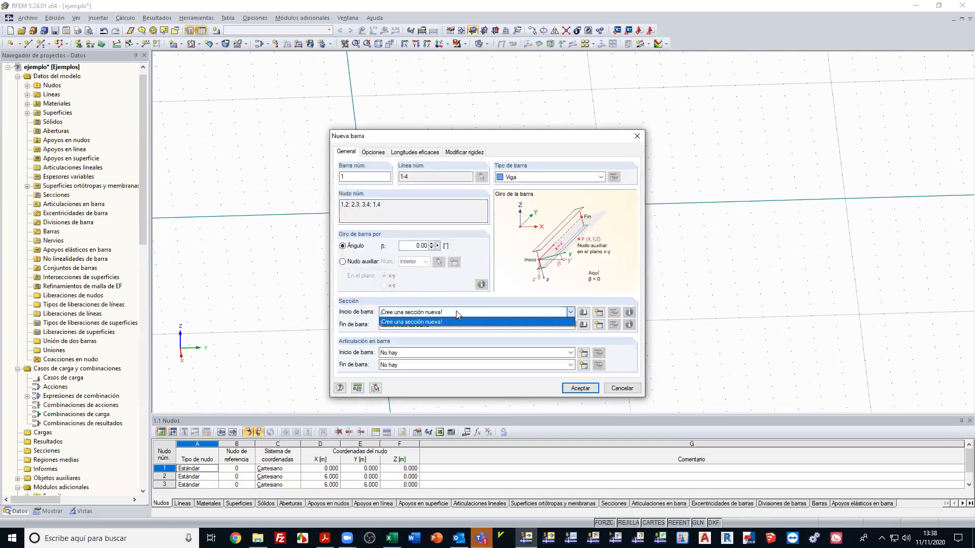
click(459, 313)
click(583, 312)
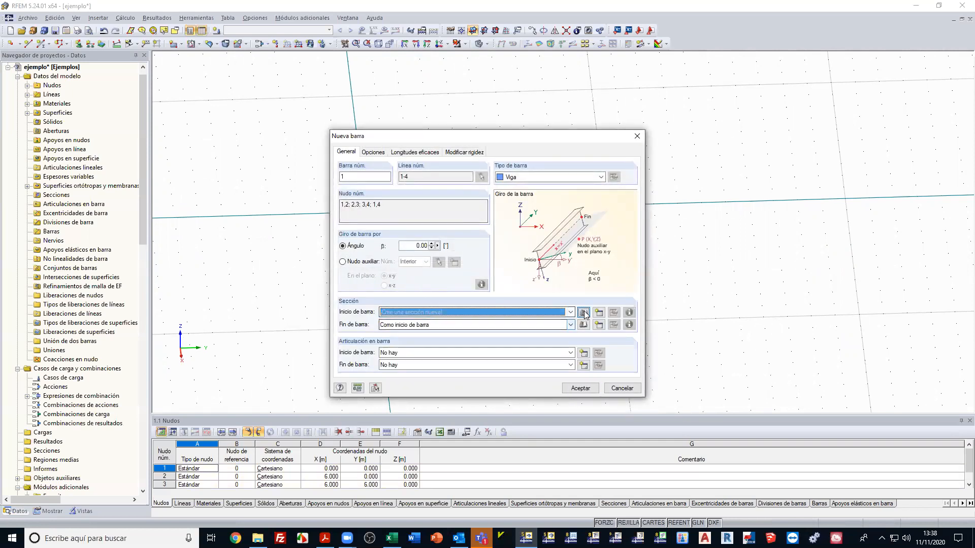
click(500, 168)
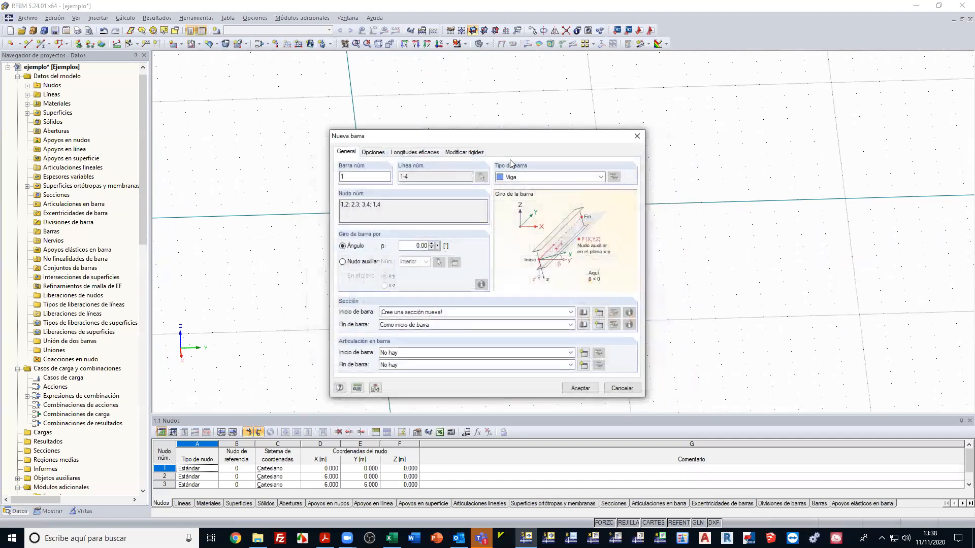
text(200)
key(Tab)
text(5)
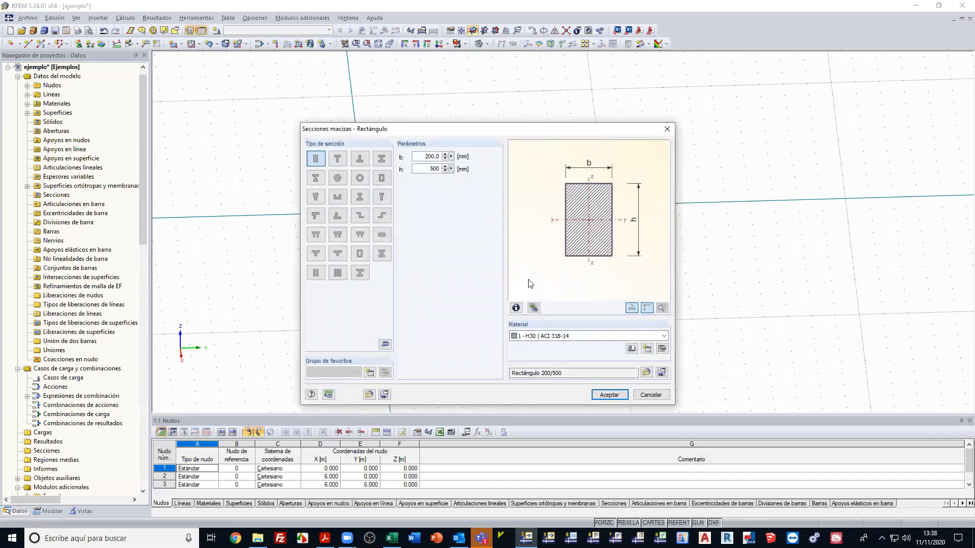
click(608, 395)
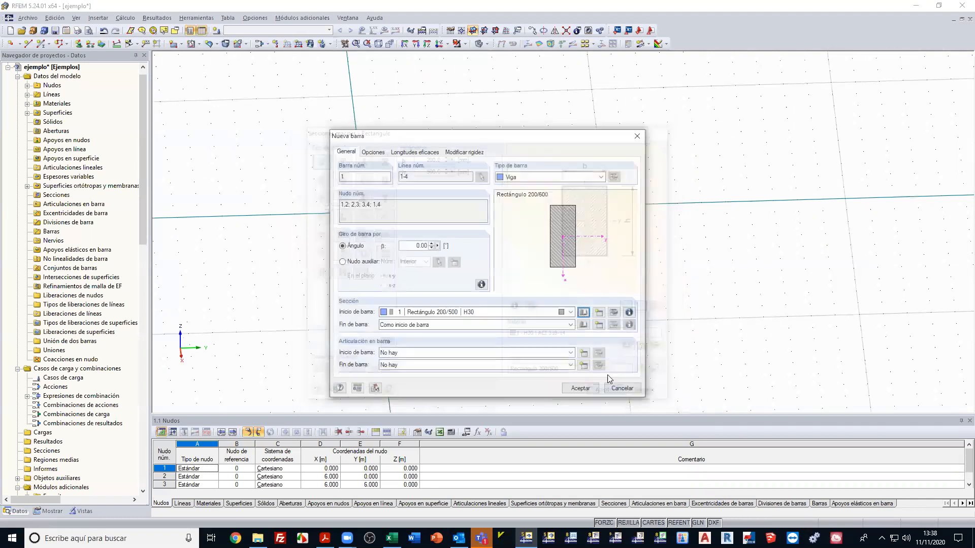
click(576, 389)
click(575, 387)
Set the solid rendering to show surfaces filled including thickness, with transparency turned off.
ctrl+middle_drag(470, 337, 634, 330)
scroll(404, 253, up, 3)
click(433, 239)
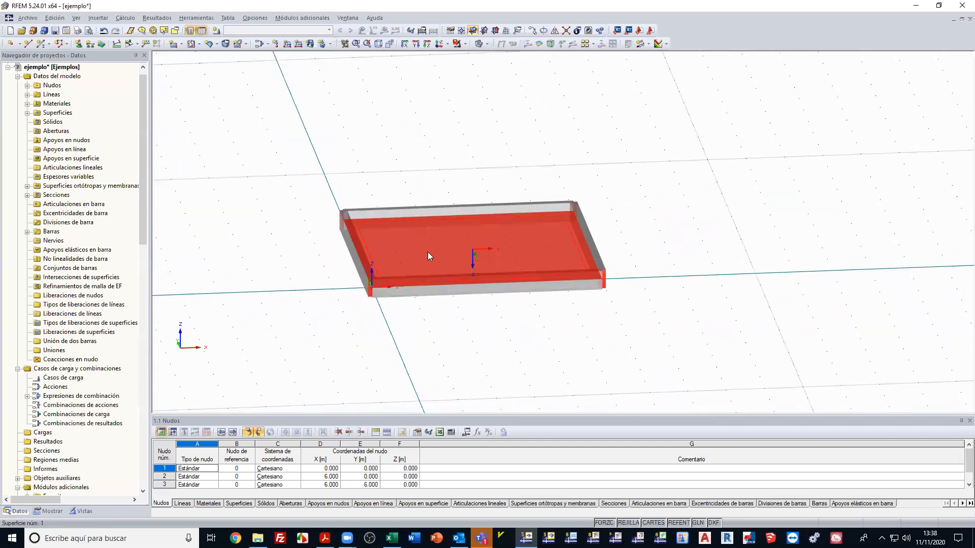
click(63, 512)
scroll(62, 463, down, 20)
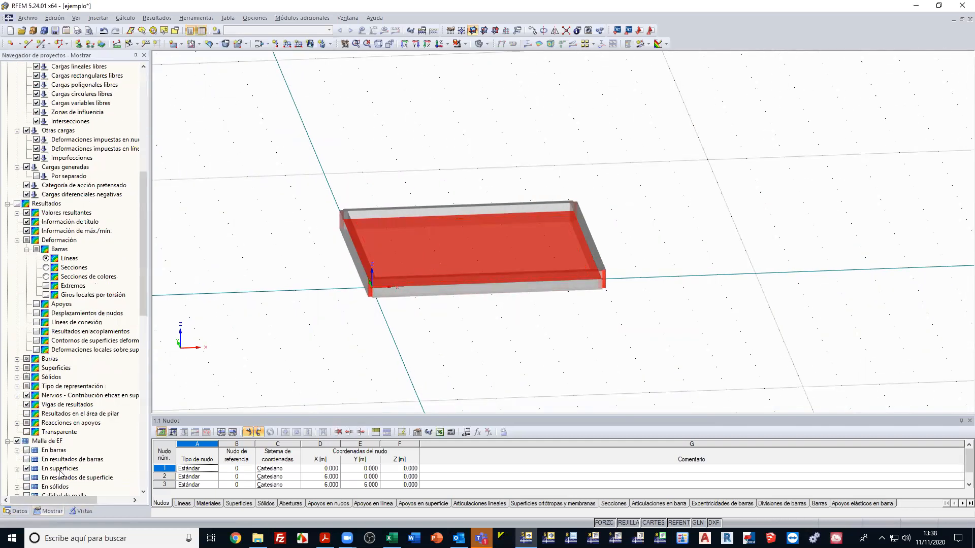
scroll(49, 438, down, 5)
click(17, 441)
click(36, 478)
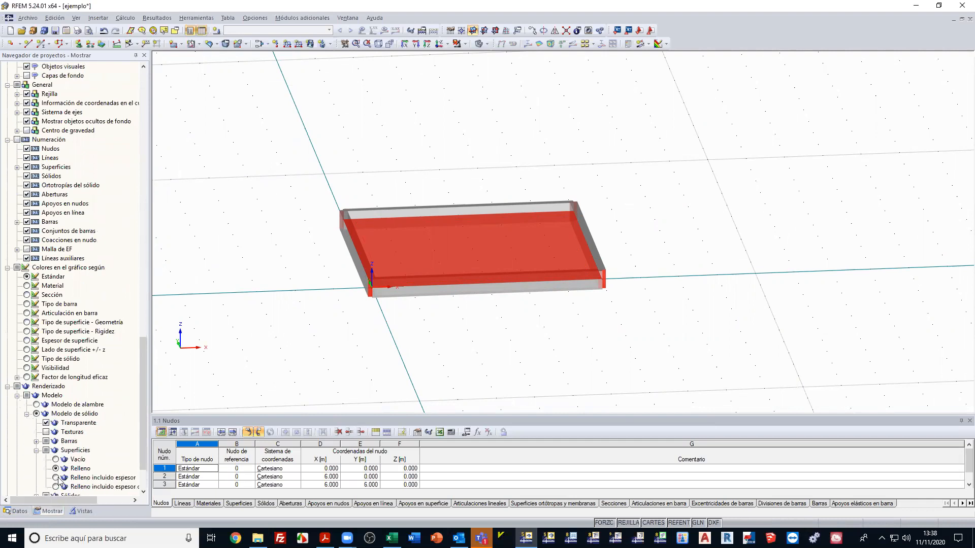
click(337, 371)
ctrl+middle_drag(526, 326, 392, 350)
click(472, 30)
click(508, 67)
scroll(439, 238, up, 3)
click(439, 244)
ctrl+middle_drag(487, 233, 381, 273)
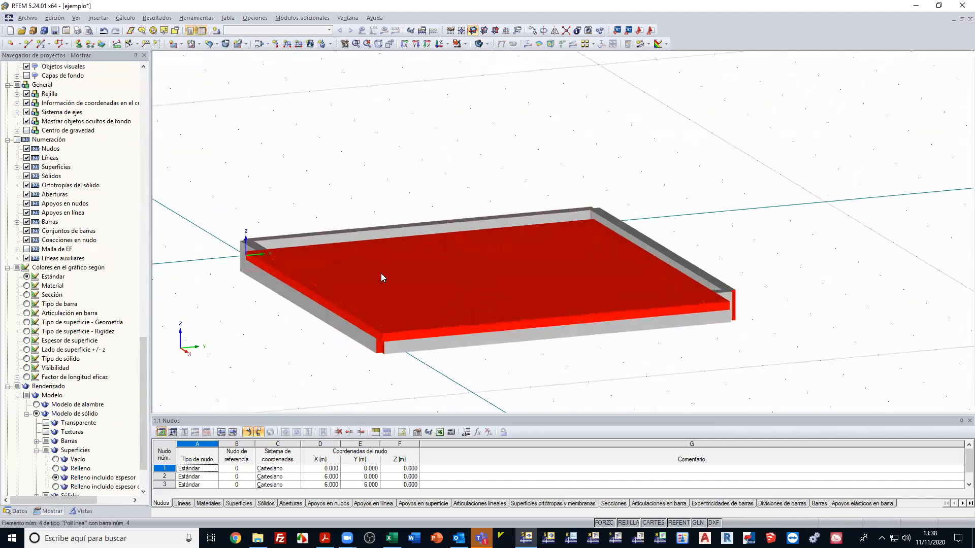
Try to copy the whole slab with its edge beams once by 5 m in the Y direction.
click(549, 374)
ctrl+middle_drag(557, 362, 482, 353)
scroll(434, 242, down, 5)
scroll(410, 229, down, 1)
scroll(410, 230, down, 2)
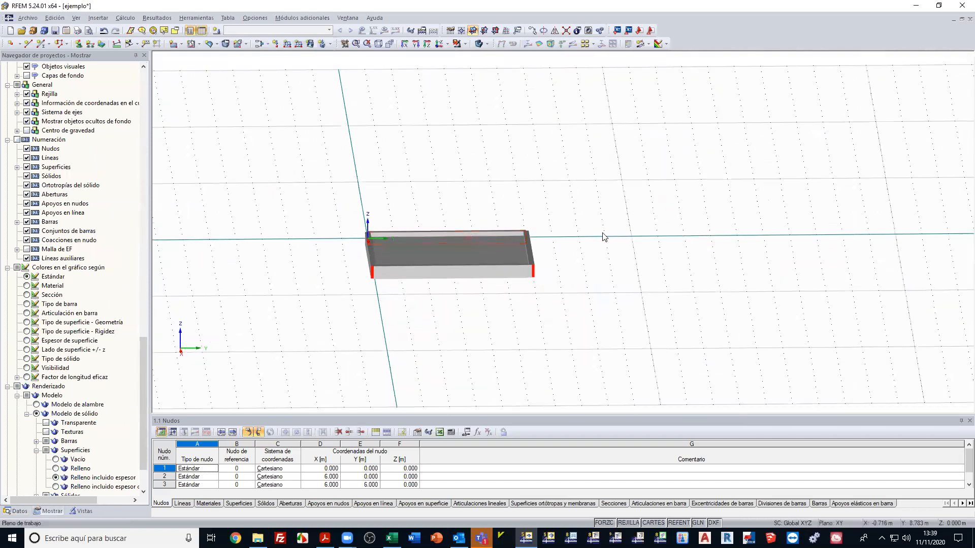
ctrl+middle_drag(629, 253, 619, 298)
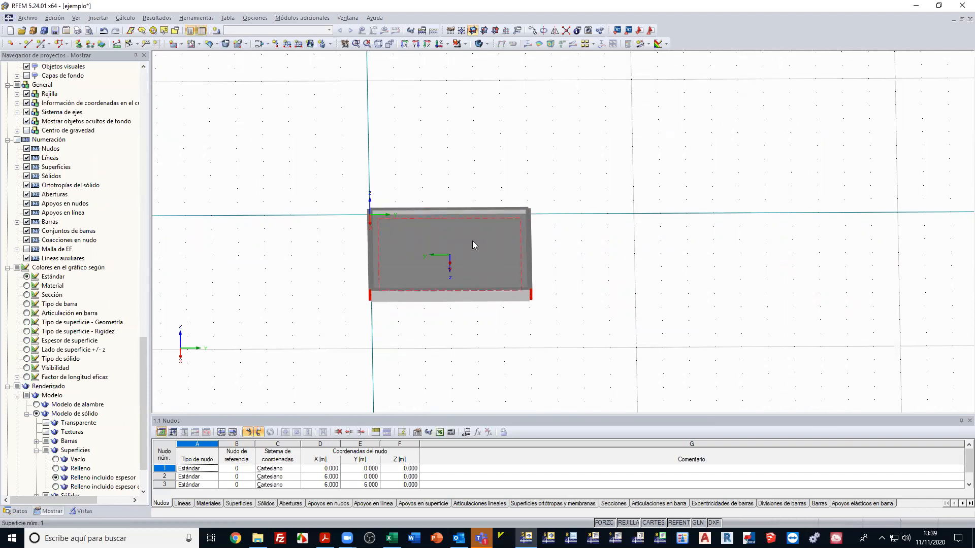
ctrl+middle_drag(572, 341, 526, 342)
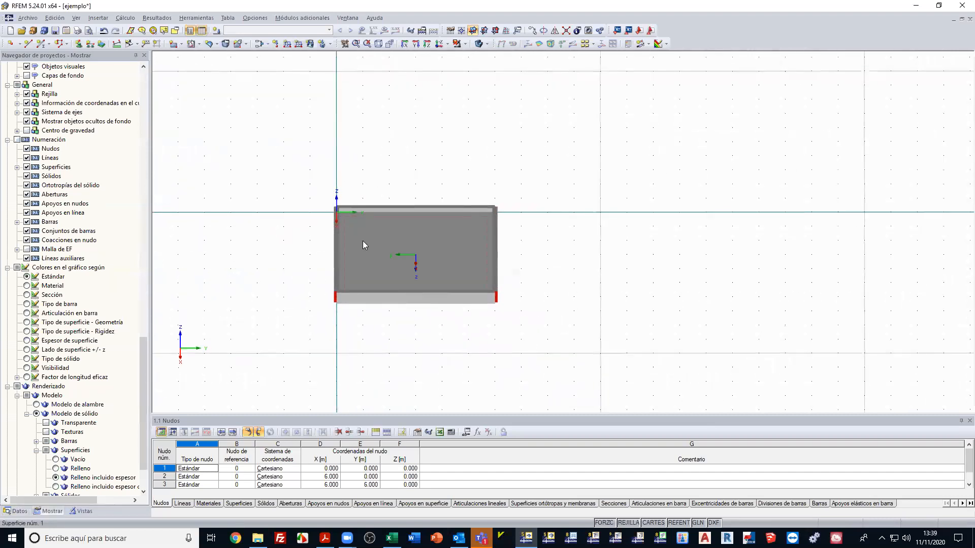
drag(301, 171, 530, 347)
right_click(365, 291)
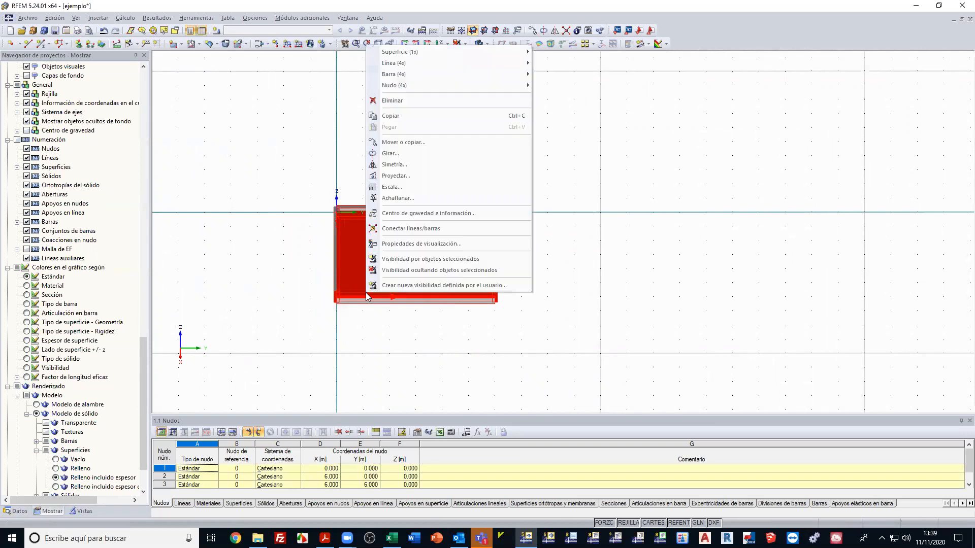
click(404, 142)
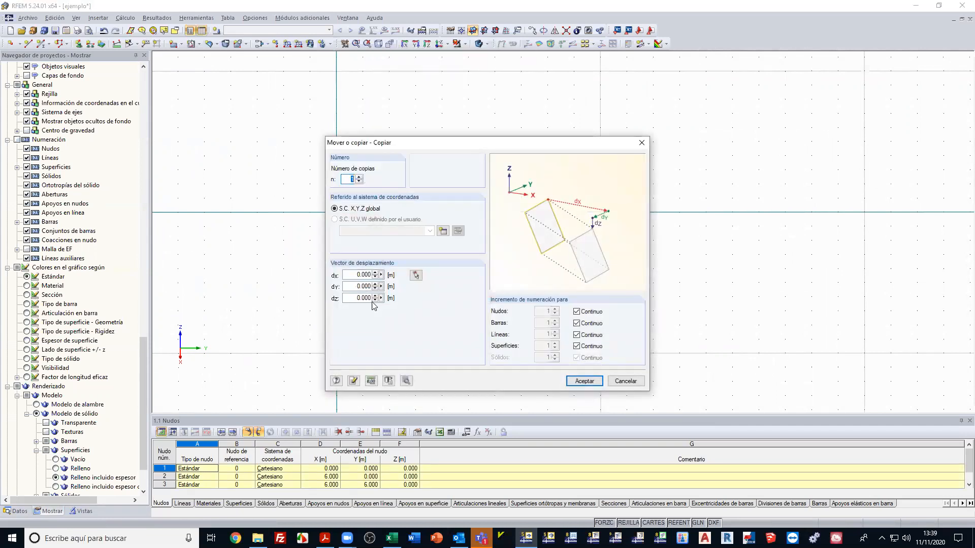
double_click(355, 286)
text(5)
click(406, 381)
click(593, 413)
click(583, 381)
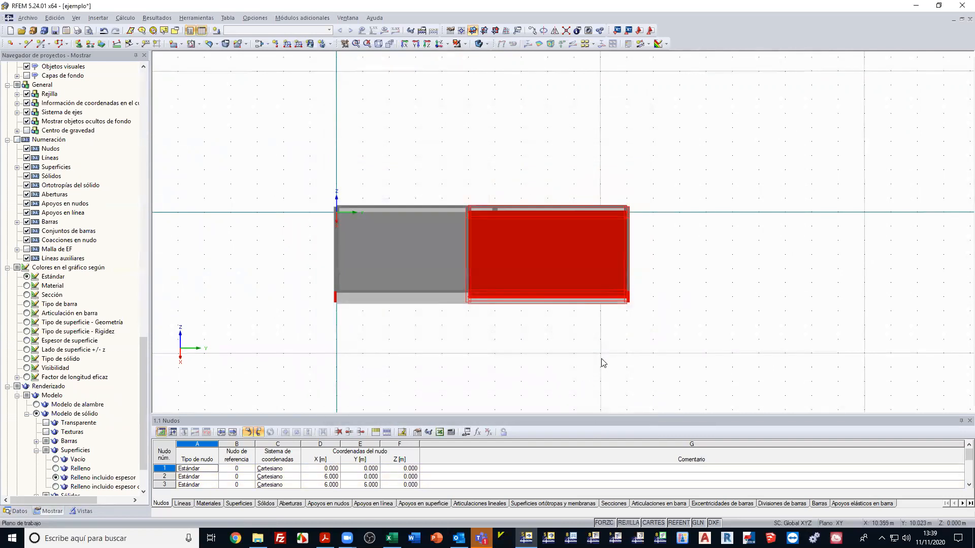
key(ctrl+z)
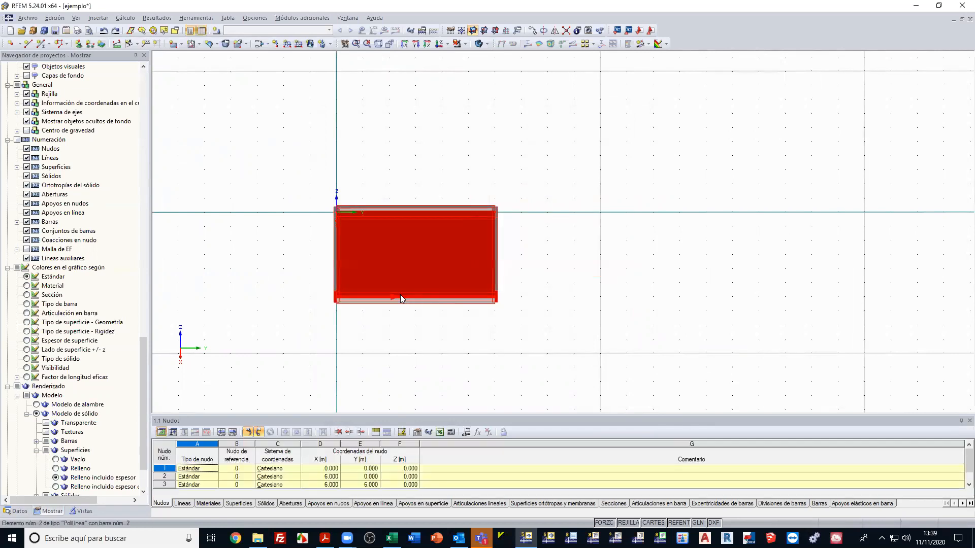
Copy the whole slab with its edge beams once by 15 m in the Y direction.
right_click(400, 295)
click(444, 145)
drag(354, 286, 425, 287)
text(15)
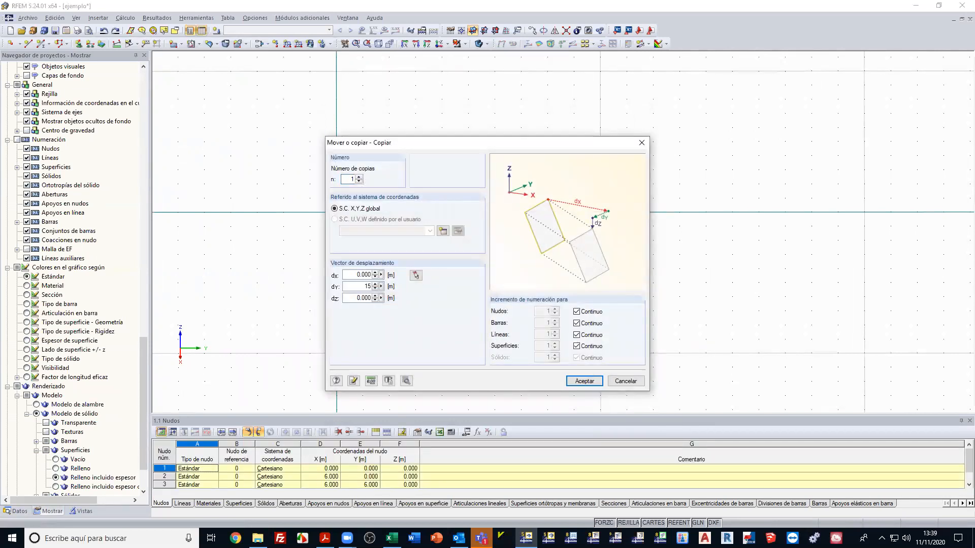
click(582, 382)
click(549, 331)
middle_drag(740, 319, 559, 317)
middle_drag(672, 326, 584, 348)
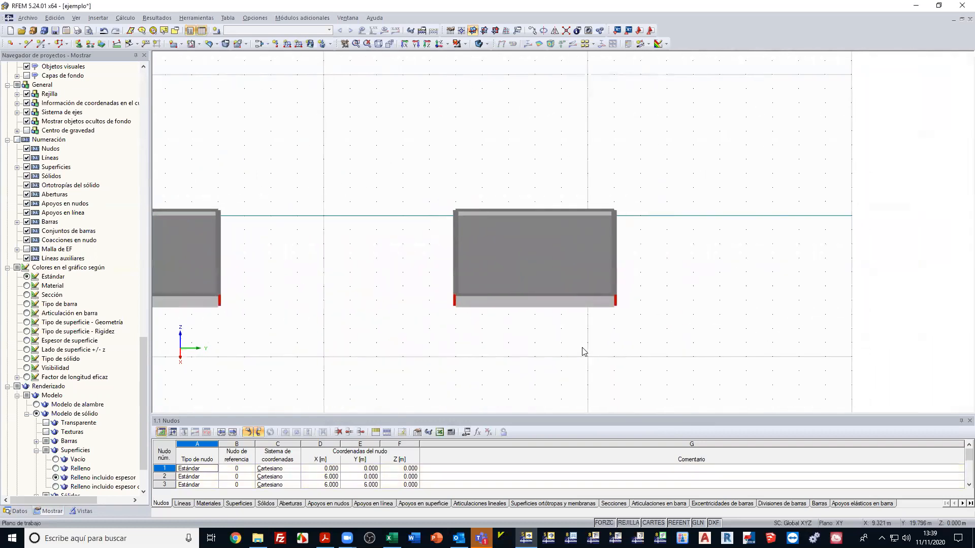
Change the copied slab's surface stiffness to Estándar with a constant thickness of 50 mm.
double_click(498, 271)
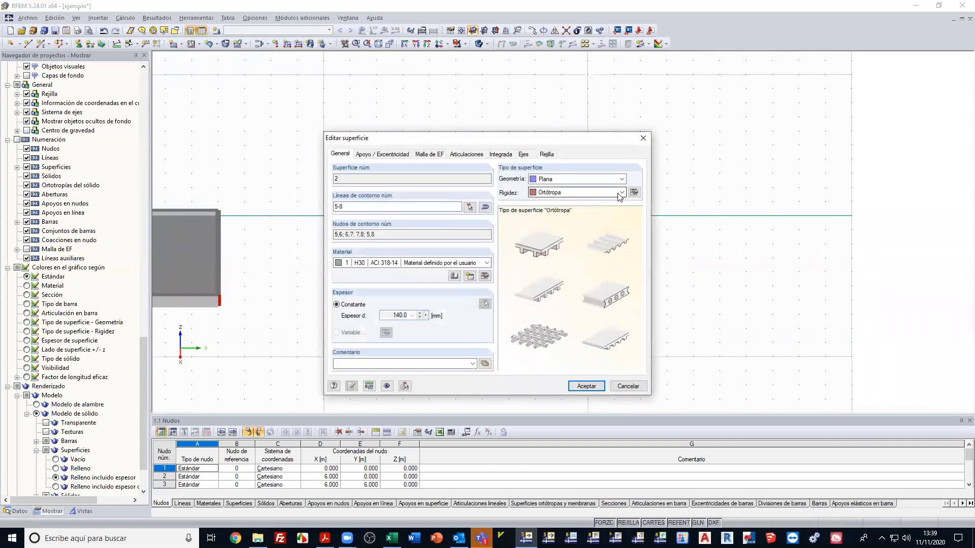
click(623, 193)
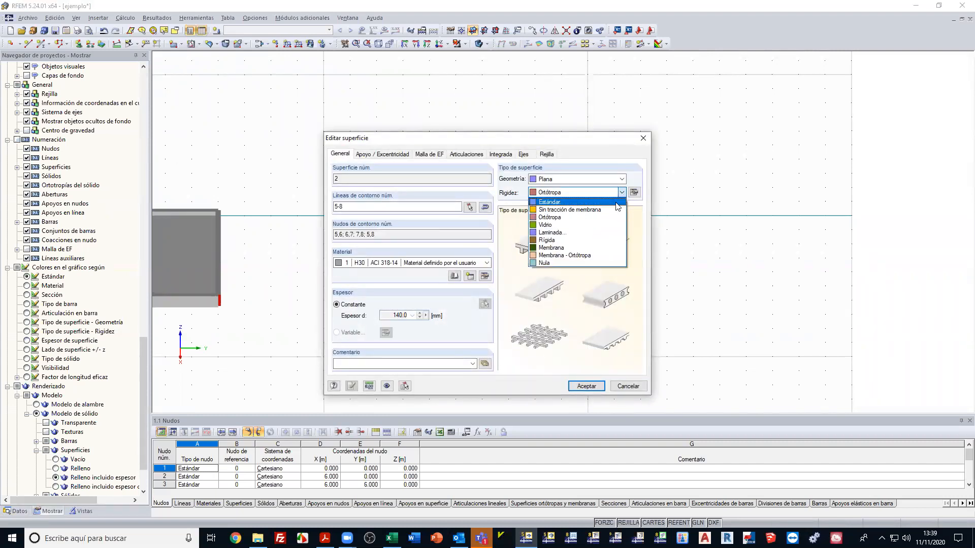
click(616, 205)
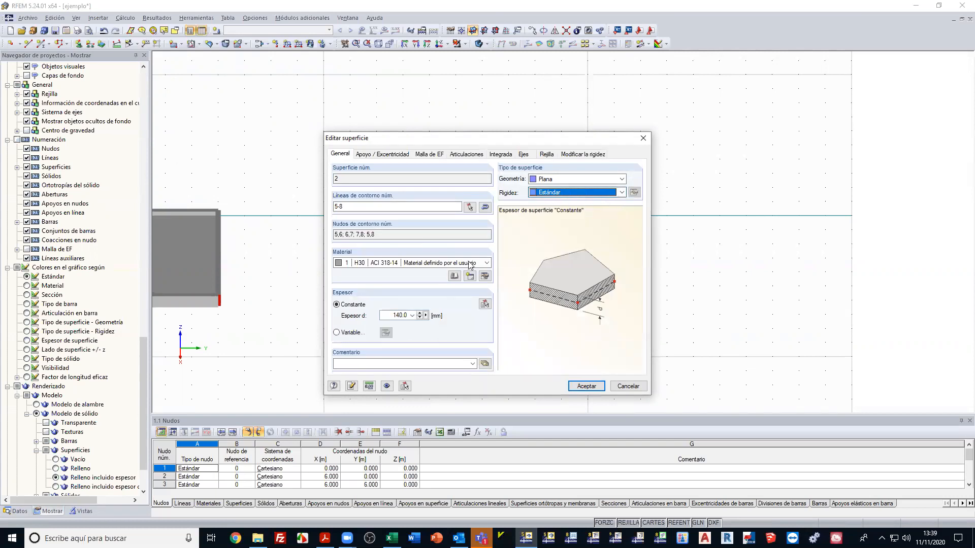
click(391, 316)
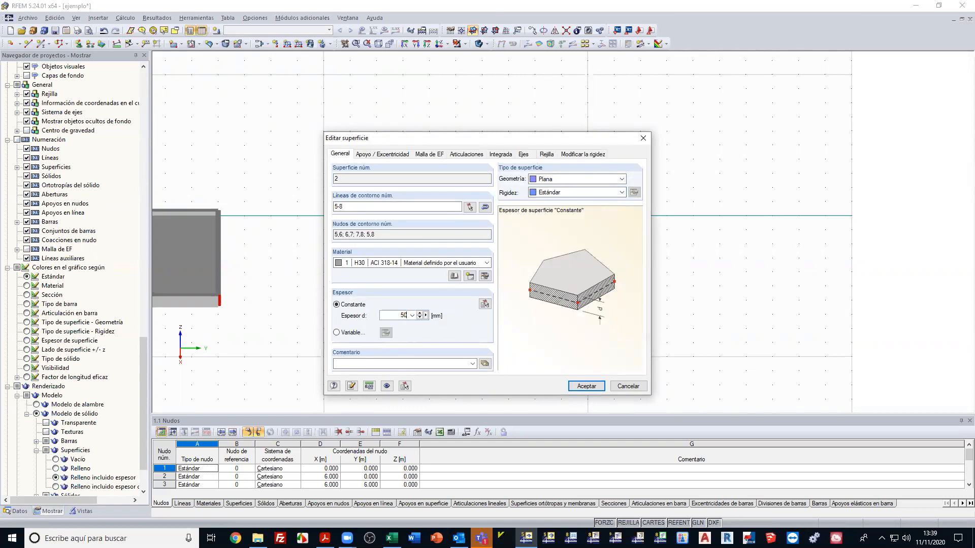
click(574, 386)
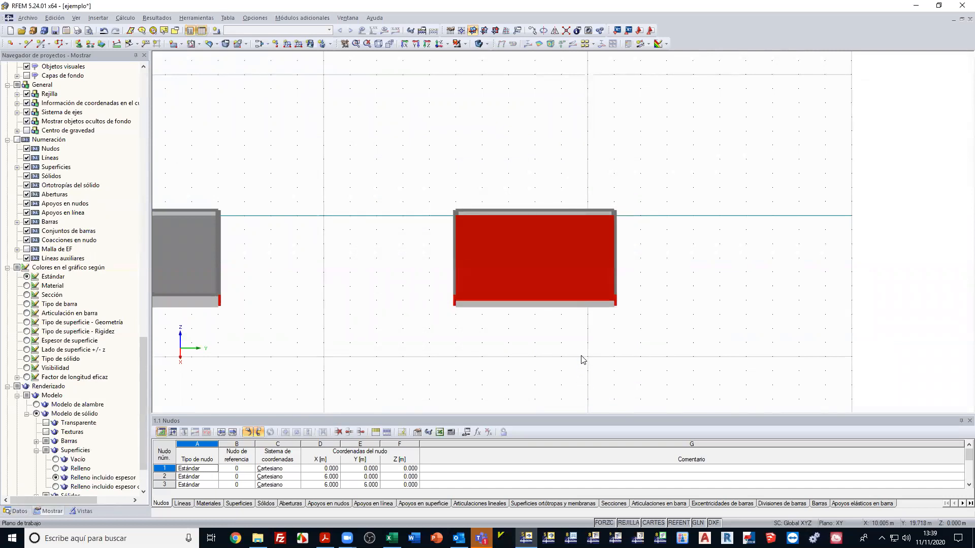
click(627, 353)
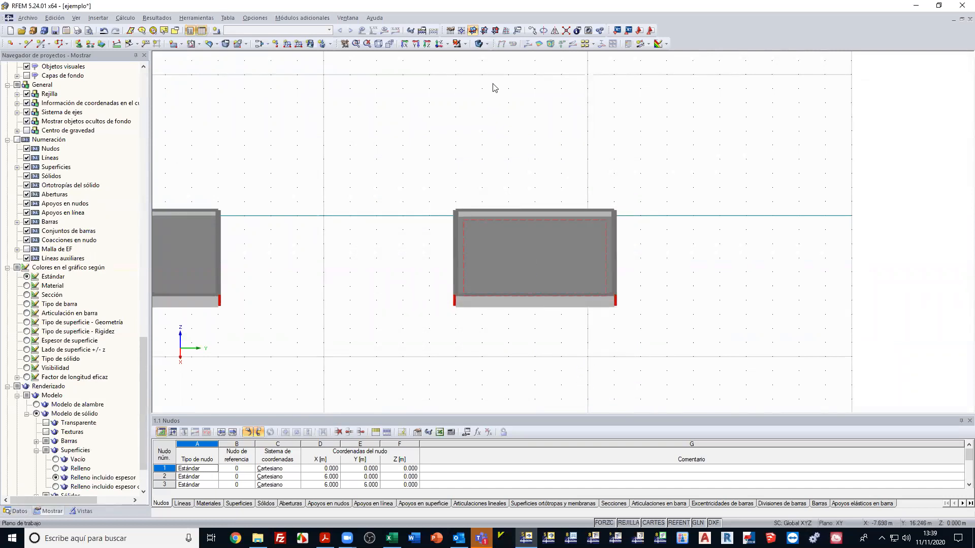
Display the model as a wireframe and turn off the work plane grid.
click(488, 46)
click(491, 58)
ctrl+middle_drag(403, 312, 404, 197)
click(628, 522)
Copy the second slab's Y-direction edge beam at the high-X side once by -0.5 m in X and 0 in Y.
middle_drag(394, 333, 556, 387)
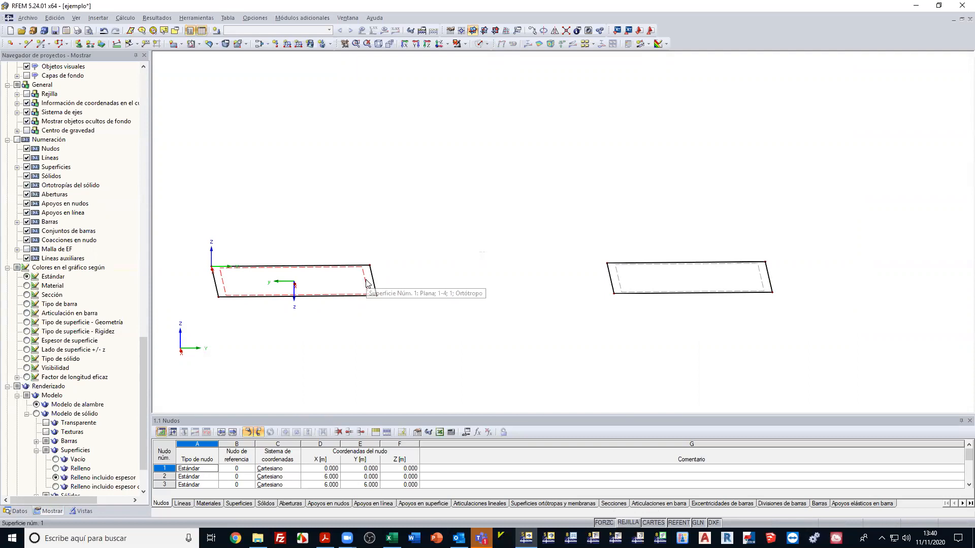
middle_drag(774, 342, 549, 327)
ctrl+middle_drag(549, 327, 538, 396)
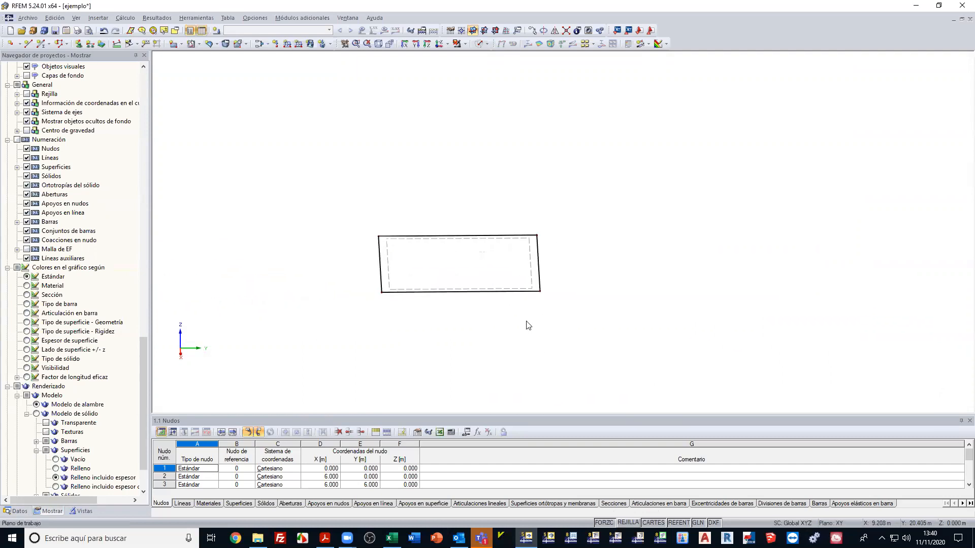
ctrl+middle_drag(462, 337, 460, 365)
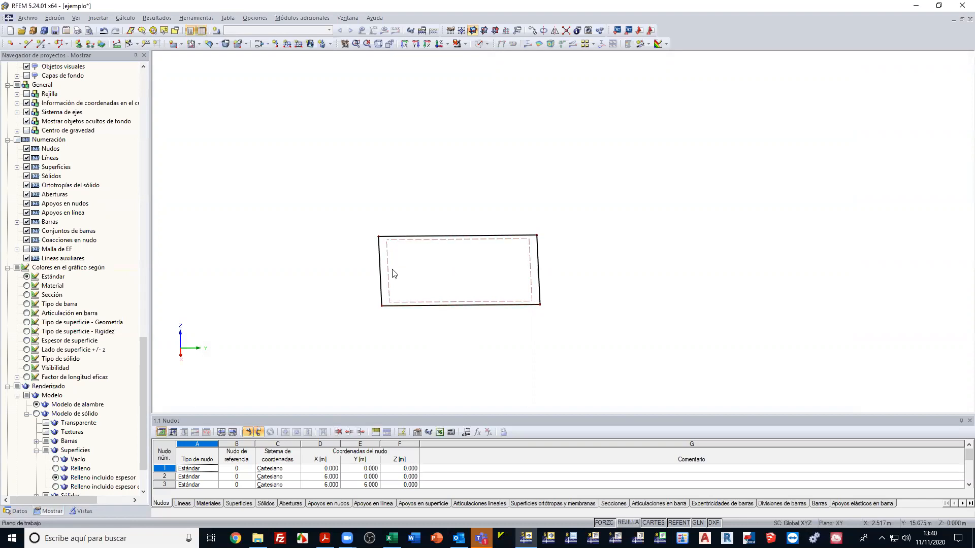
right_click(430, 310)
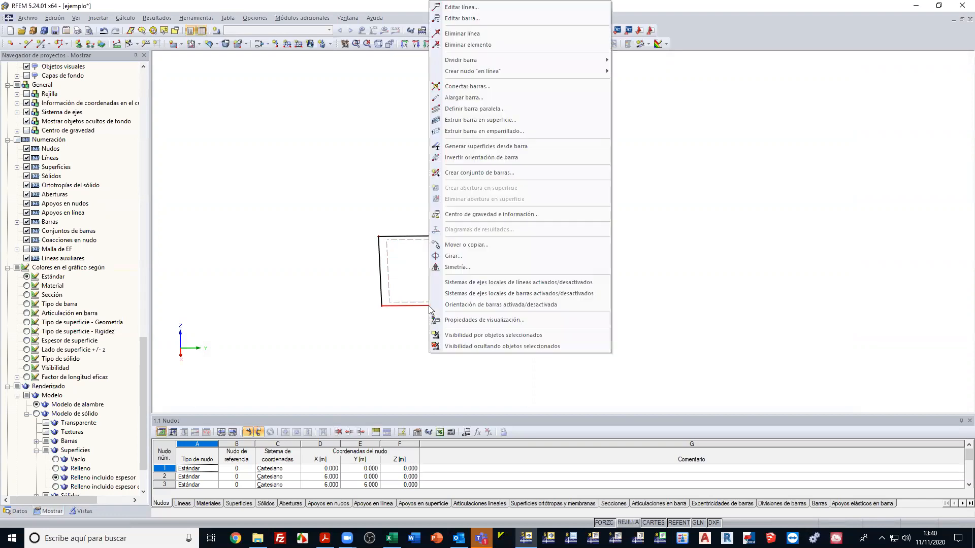
click(487, 247)
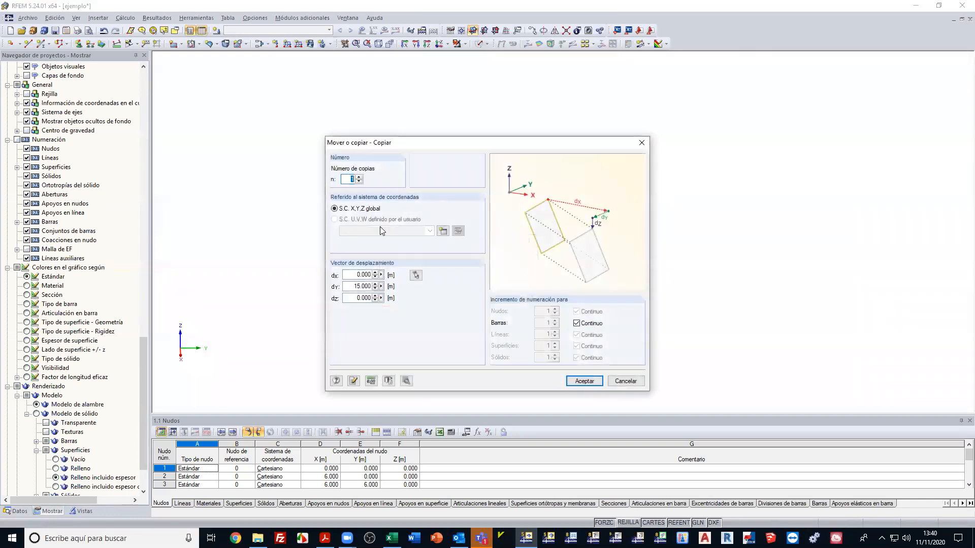
drag(346, 287, 406, 293)
text(0)
key(Tab)
drag(355, 275, 381, 275)
text(-0.5)
click(583, 381)
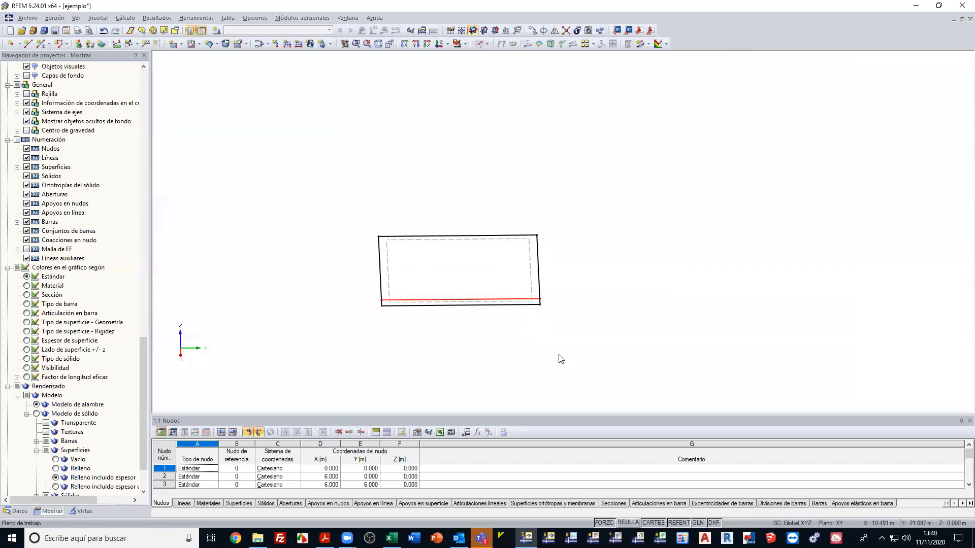
Give the new inner rib a solid rectangular section 100 mm wide and 250 mm high in H30.
double_click(437, 303)
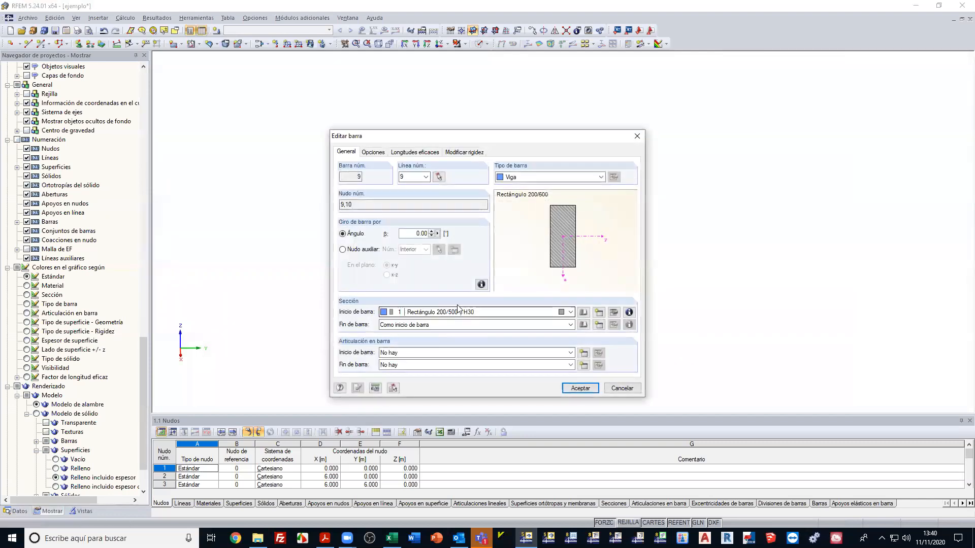
click(583, 313)
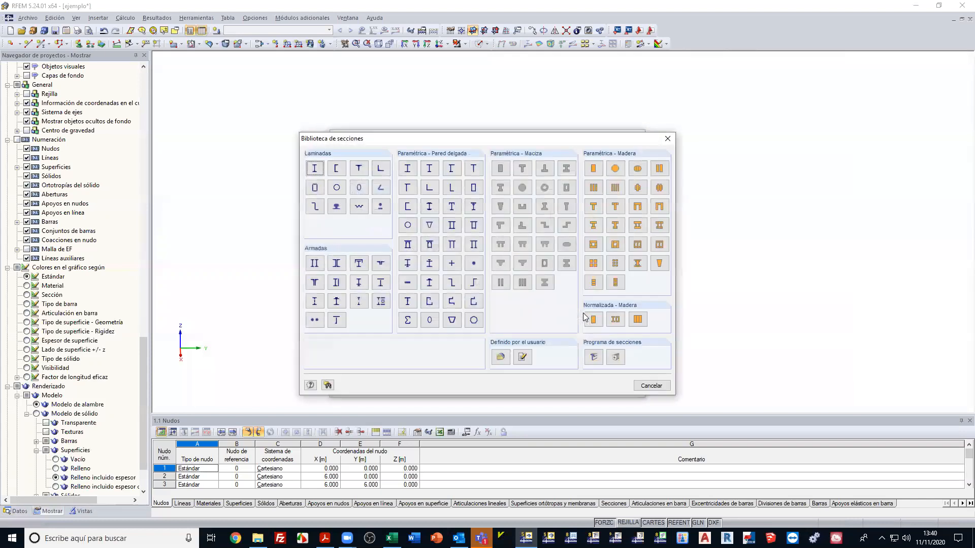
click(503, 186)
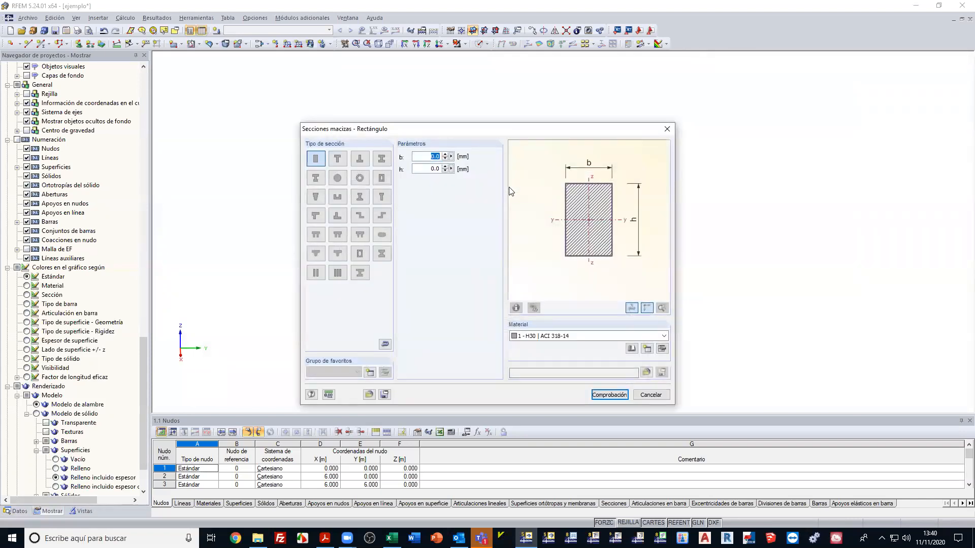
text(100)
key(Tab)
text(250)
key(Tab)
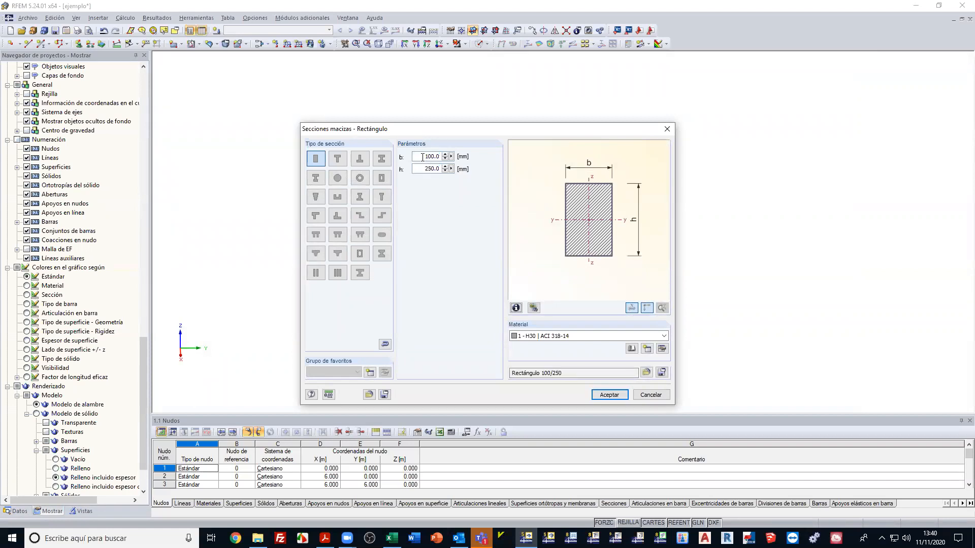
click(516, 307)
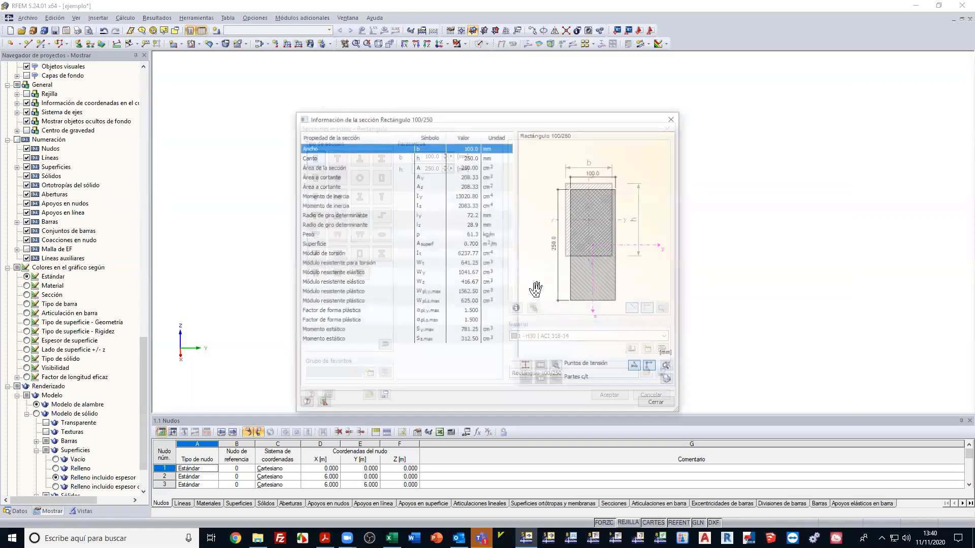
click(673, 120)
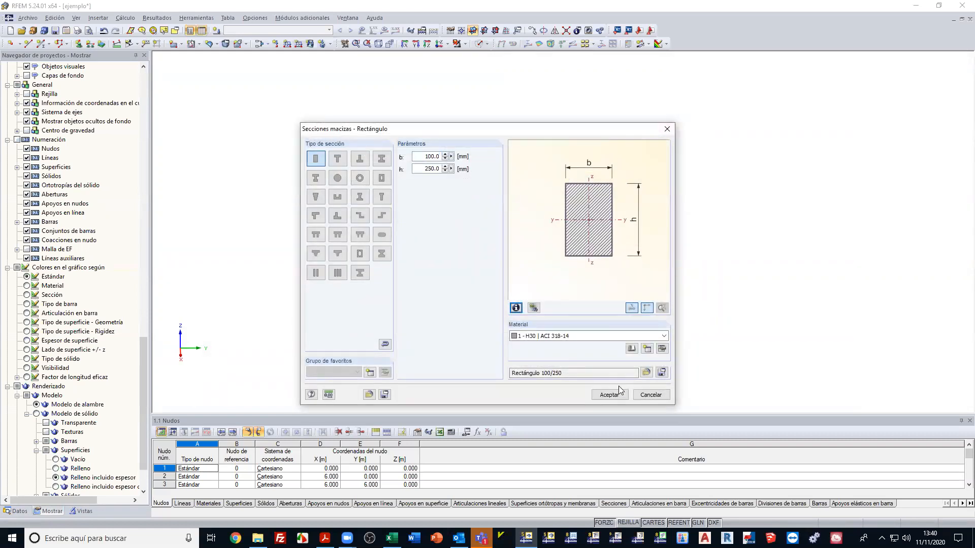
click(609, 395)
click(579, 384)
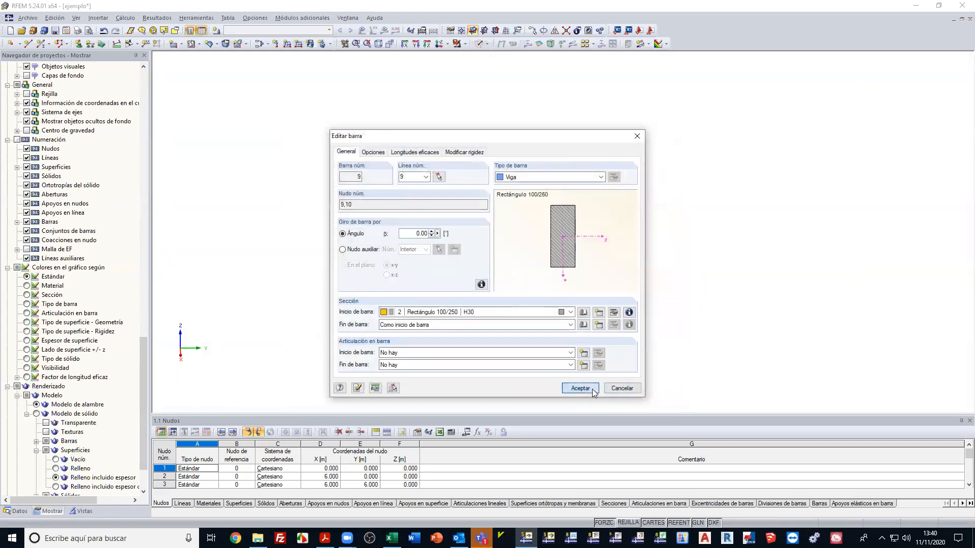
Copy the 100/250 rib 10 times at -0.5 m spacing in the X direction across the second slab.
ctrl+middle_drag(527, 277, 666, 385)
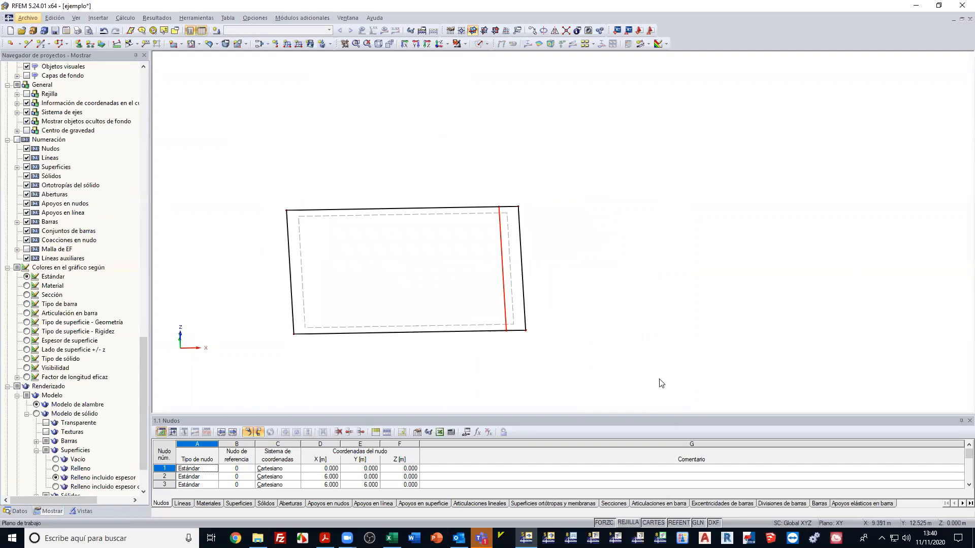
ctrl+middle_drag(592, 349, 363, 330)
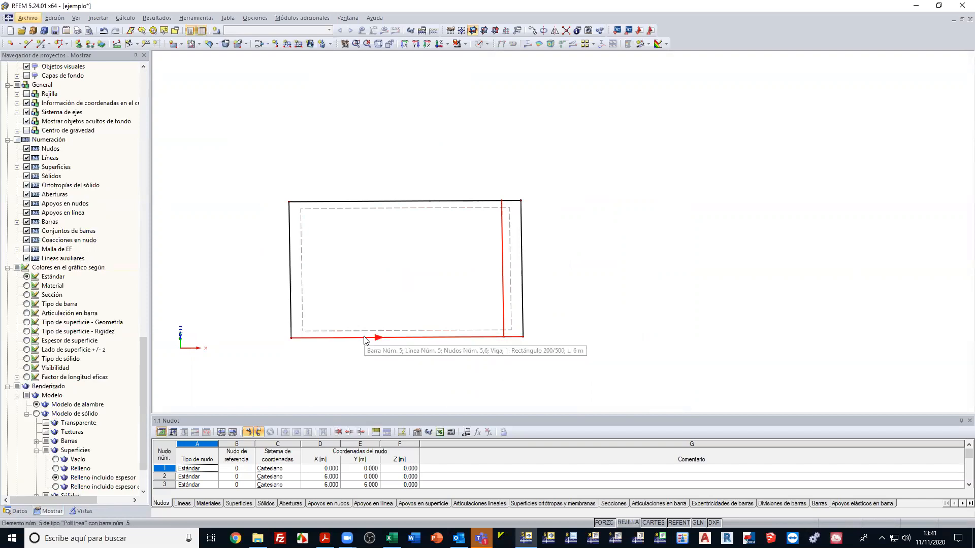
right_click(506, 303)
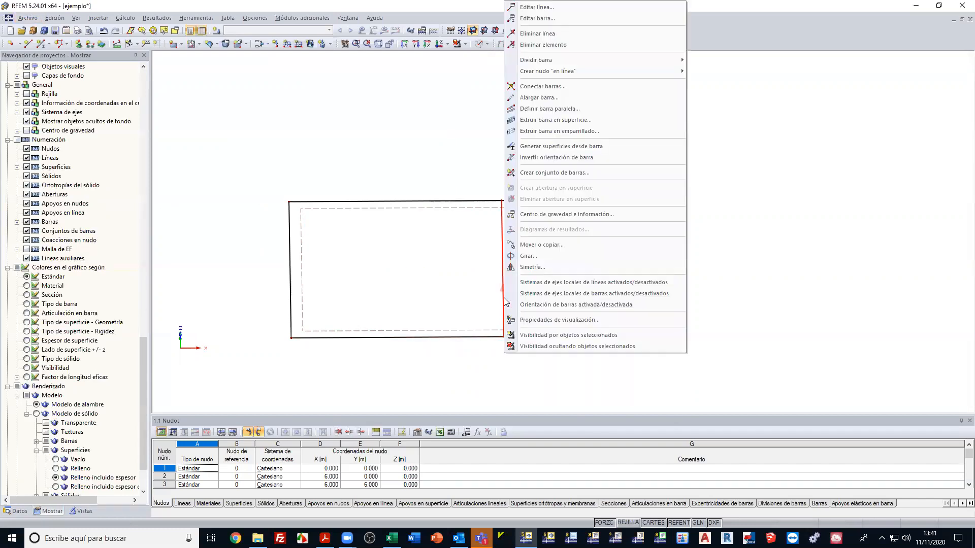
click(545, 245)
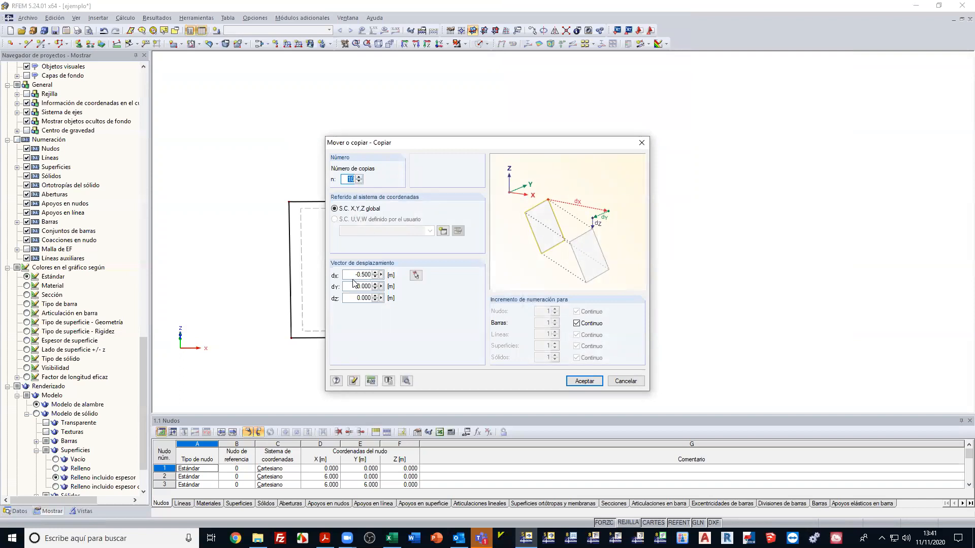
click(579, 381)
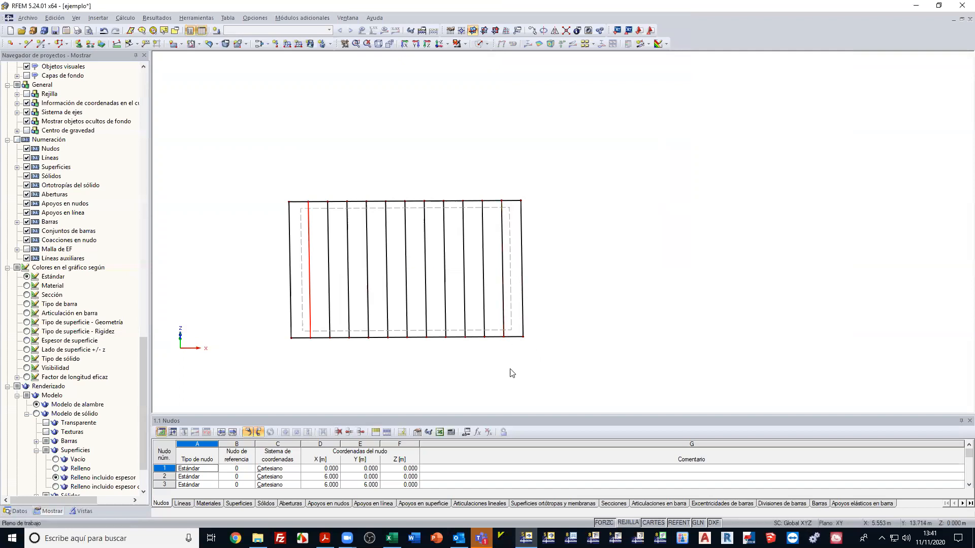
Copy the second slab's X-direction edge beam at the low-Y side 10 times at 0.5 m spacing in Y, with no X offset.
ctrl+middle_drag(325, 354, 540, 329)
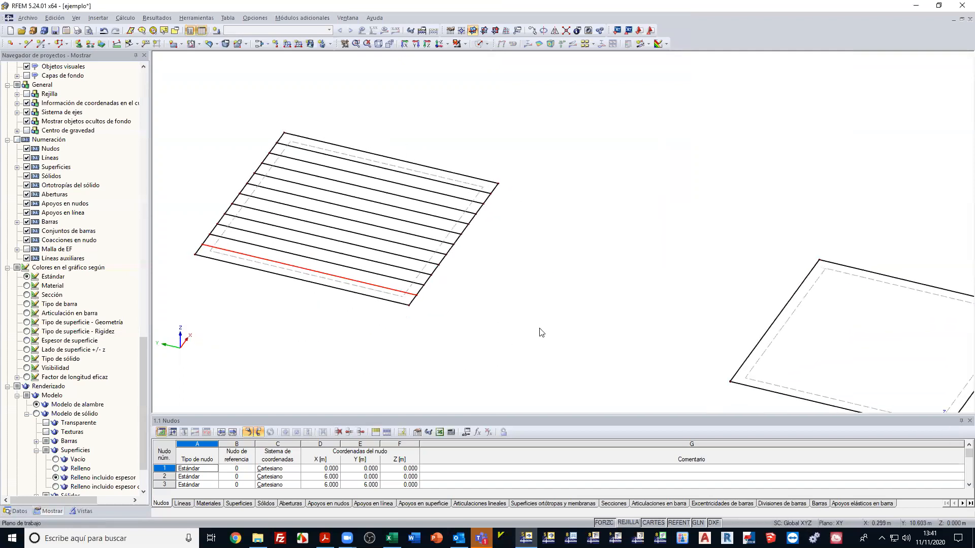
right_click(428, 283)
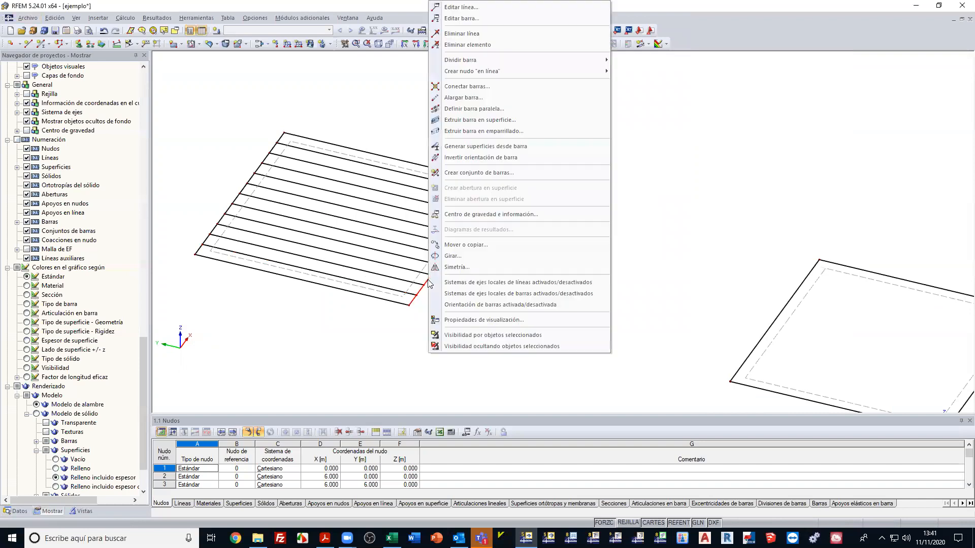
click(472, 246)
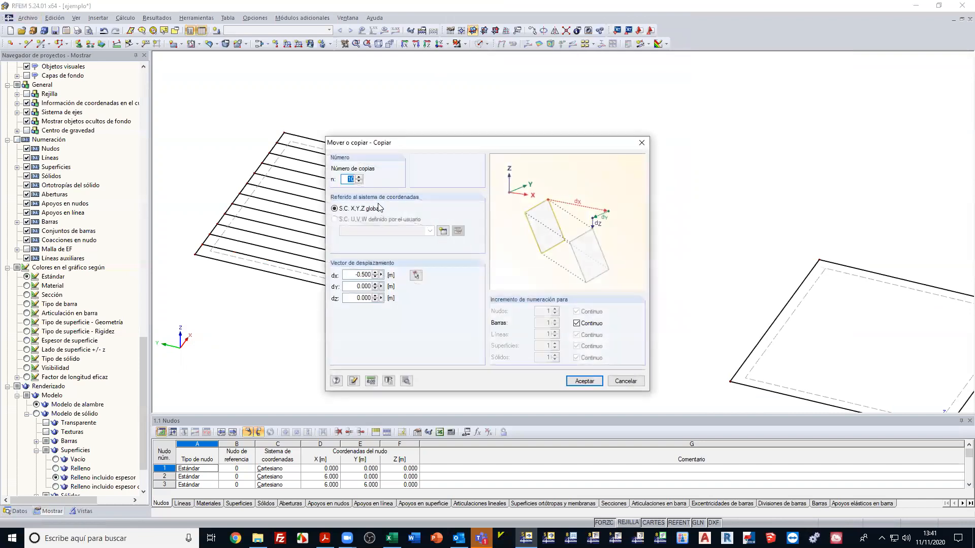
double_click(368, 275)
text(0)
key(Tab)
text(0.5)
click(591, 381)
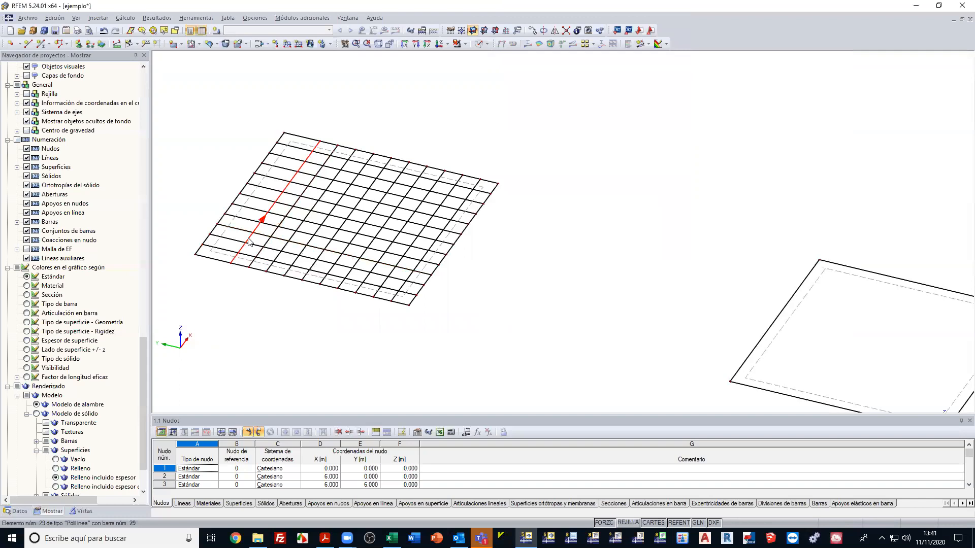
Copy the last X-direction rib once more by 0.5 m in Y to complete the rib grid.
double_click(249, 242)
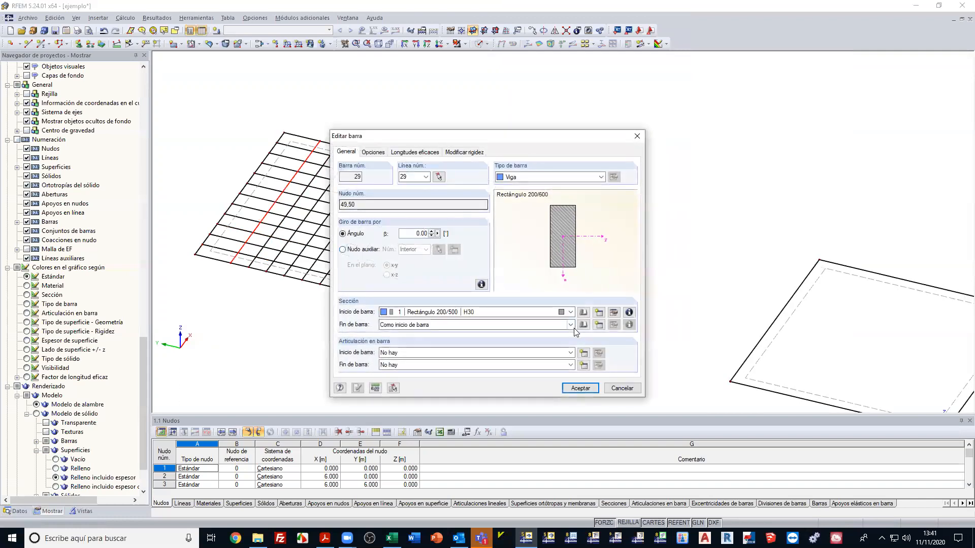
key(Escape)
right_click(250, 240)
click(325, 246)
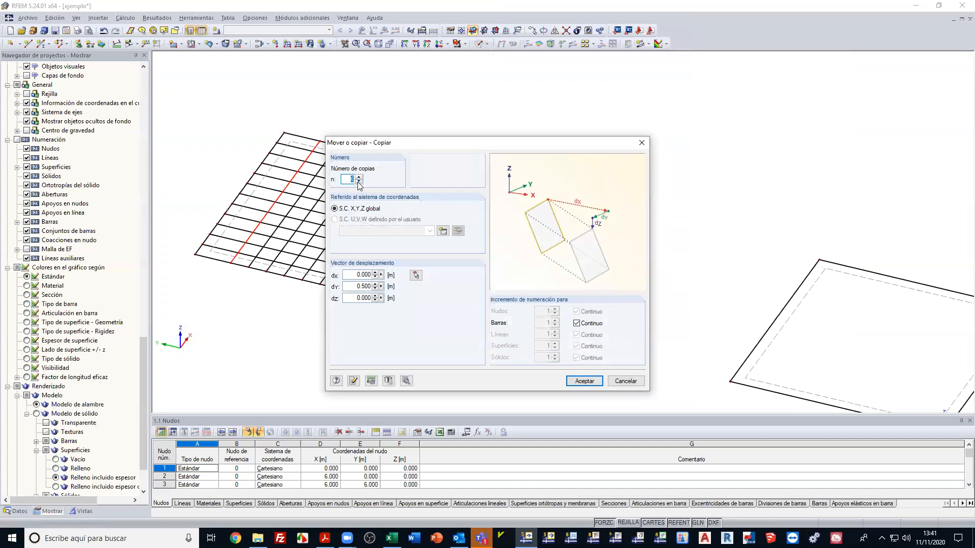
click(358, 181)
click(584, 385)
Assign the 100/250 rectangular section in H30 to all inner X-direction ribs of the second slab.
ctrl+middle_drag(470, 342, 289, 331)
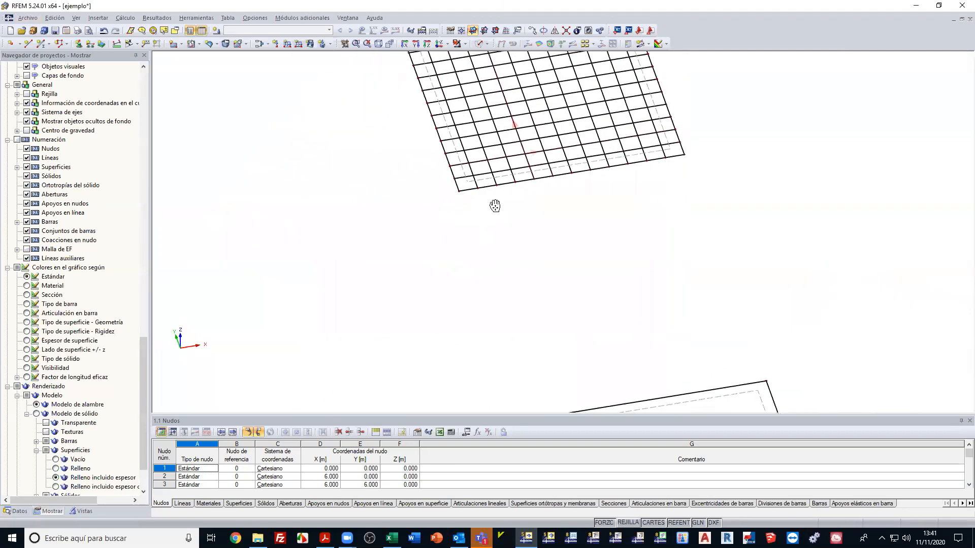
middle_drag(495, 205, 334, 365)
ctrl+middle_drag(435, 271, 294, 203)
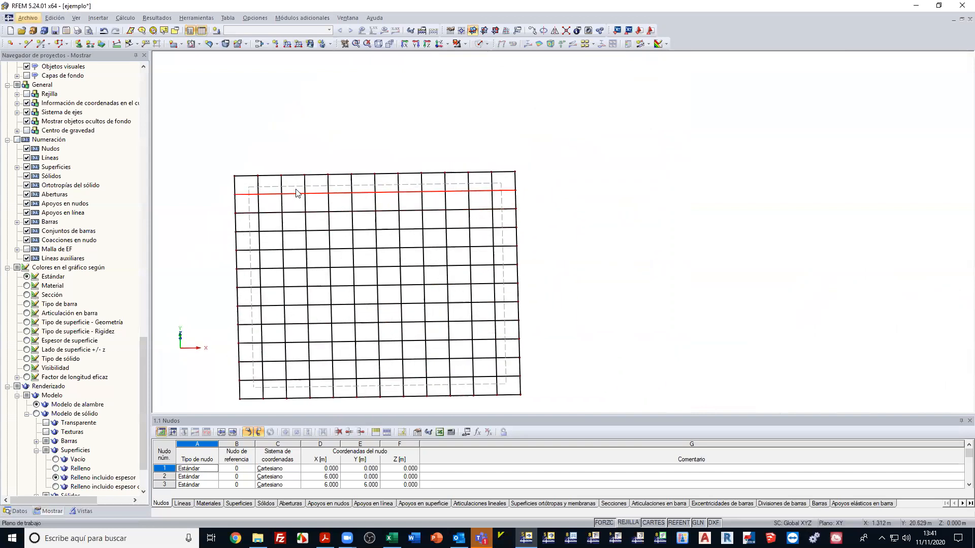
drag(294, 190, 300, 388)
double_click(344, 380)
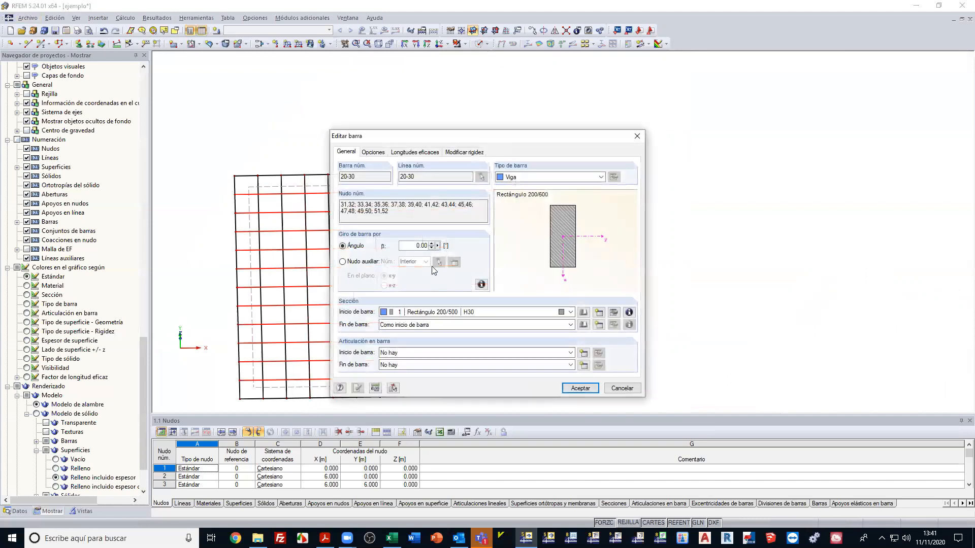
click(437, 312)
click(440, 330)
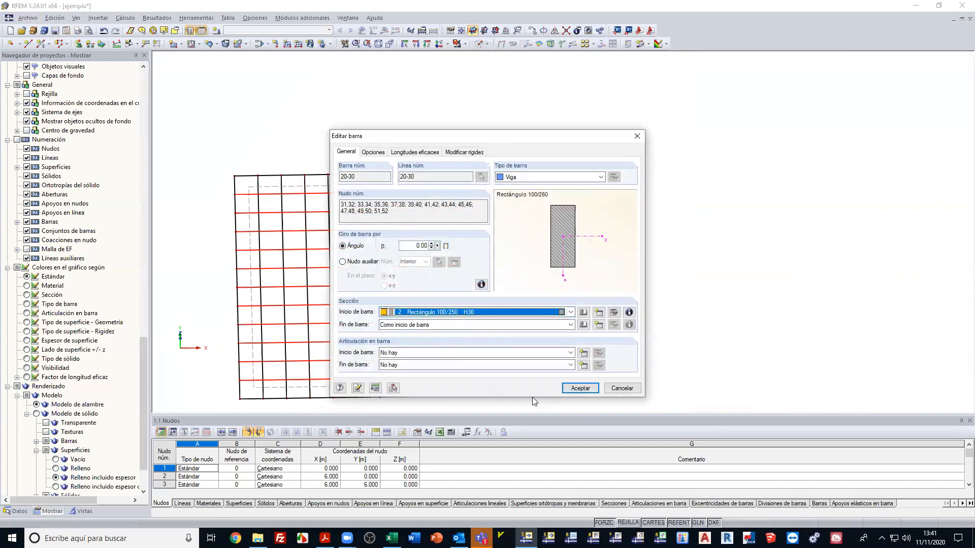
click(580, 387)
Isolate the ribbed slab with all its ribs and edge beams using visibility by selected objects.
scroll(313, 134, down, 3)
drag(202, 114, 528, 386)
click(464, 45)
click(468, 54)
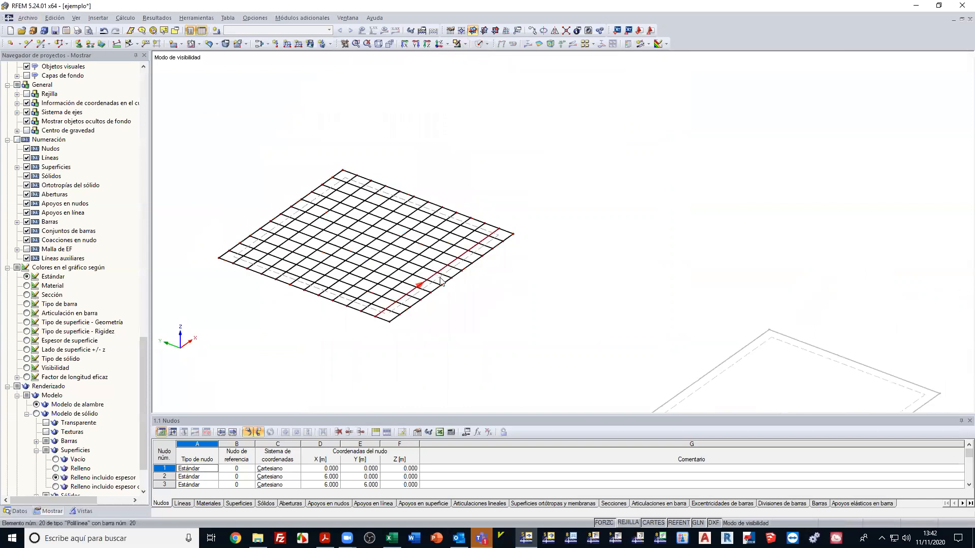
Hide the background objects and display the isolated ribbed slab as a solid model to inspect its rib grid.
right_click(522, 284)
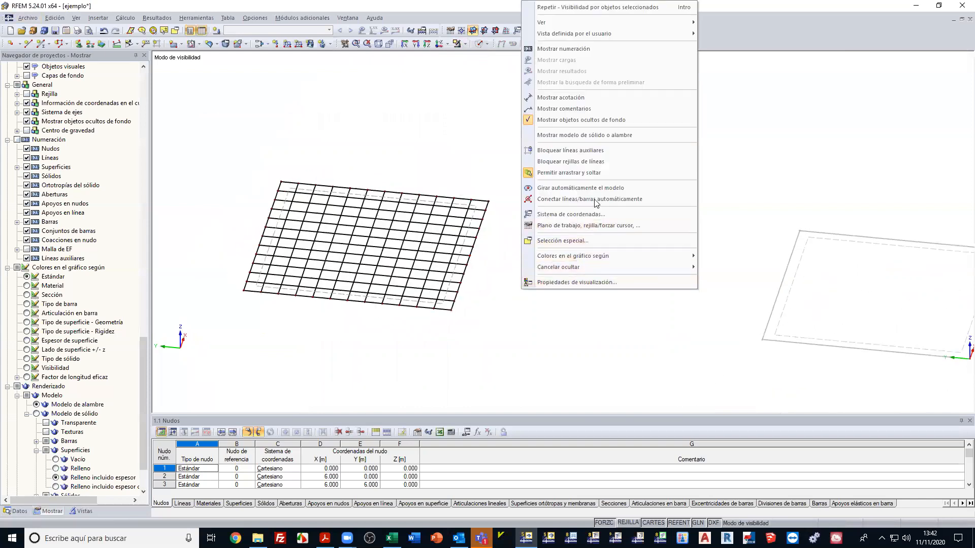
click(604, 135)
scroll(406, 274, up, 2)
ctrl+middle_drag(543, 342, 683, 315)
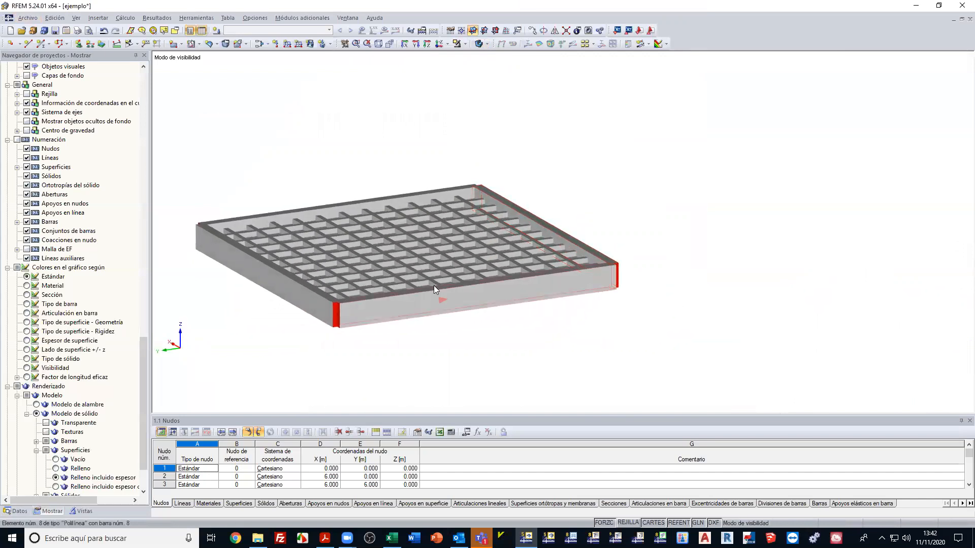
scroll(433, 286, up, 6)
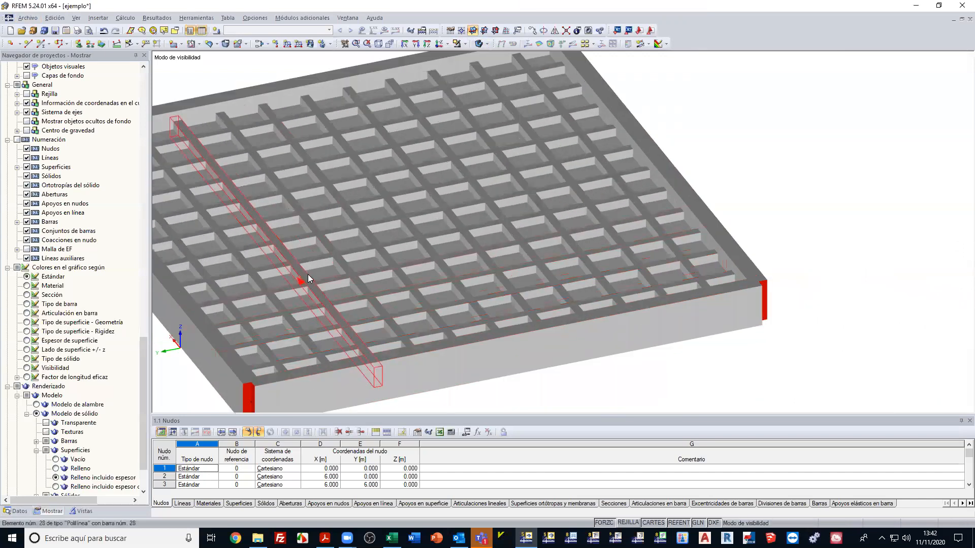
scroll(316, 279, down, 5)
ctrl+middle_drag(536, 285, 500, 305)
Switch to the wireframe display and connect all crossing lines and members across the whole rib grid.
click(489, 45)
click(492, 57)
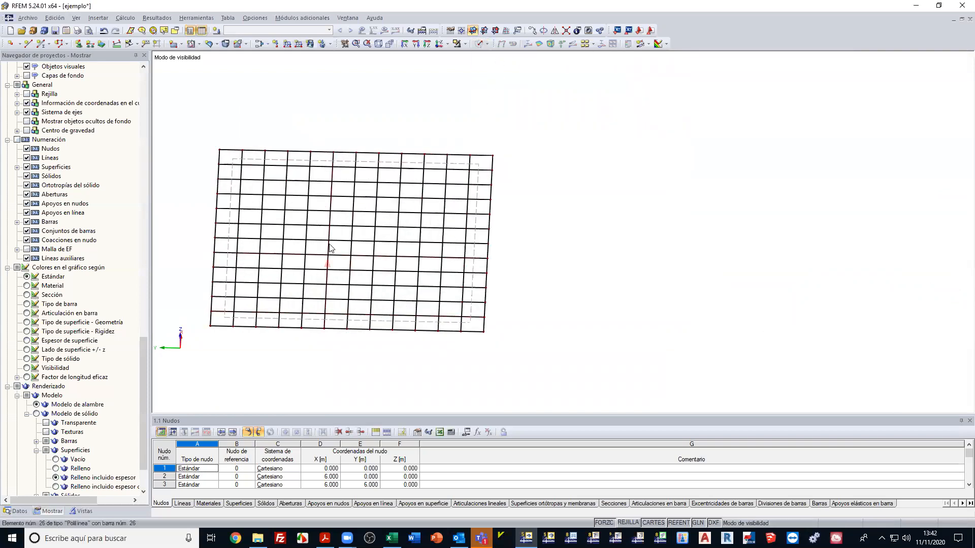
alt+middle_drag(338, 256, 343, 256)
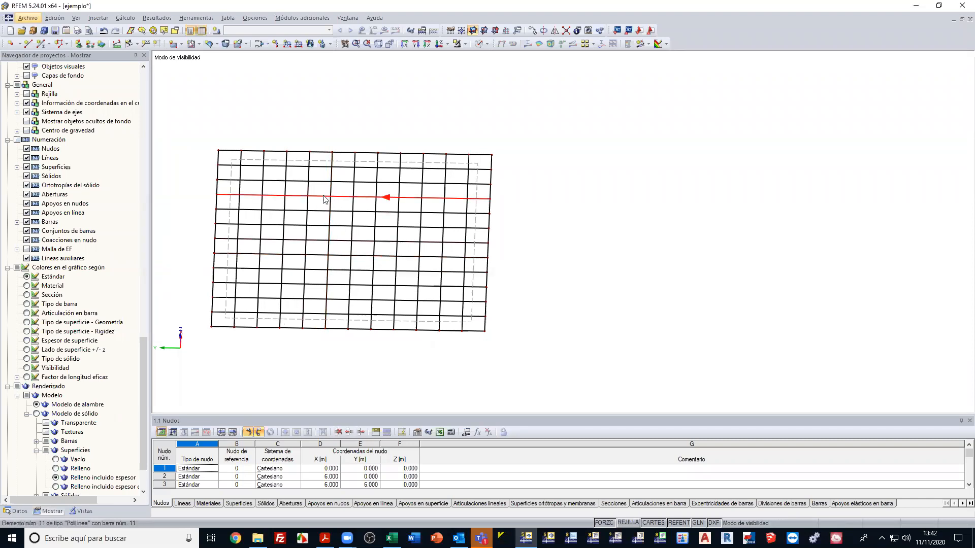
alt+middle_drag(361, 269, 397, 279)
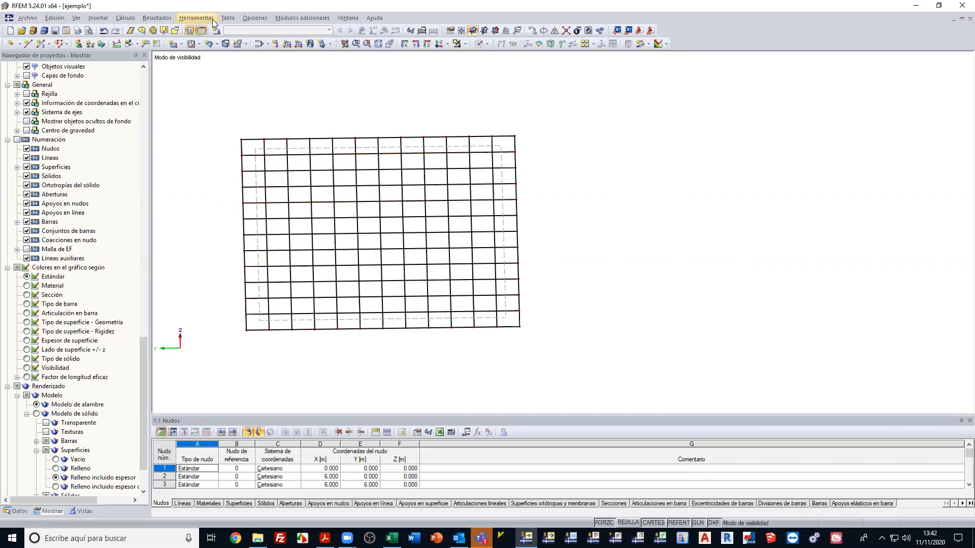
click(196, 18)
click(206, 125)
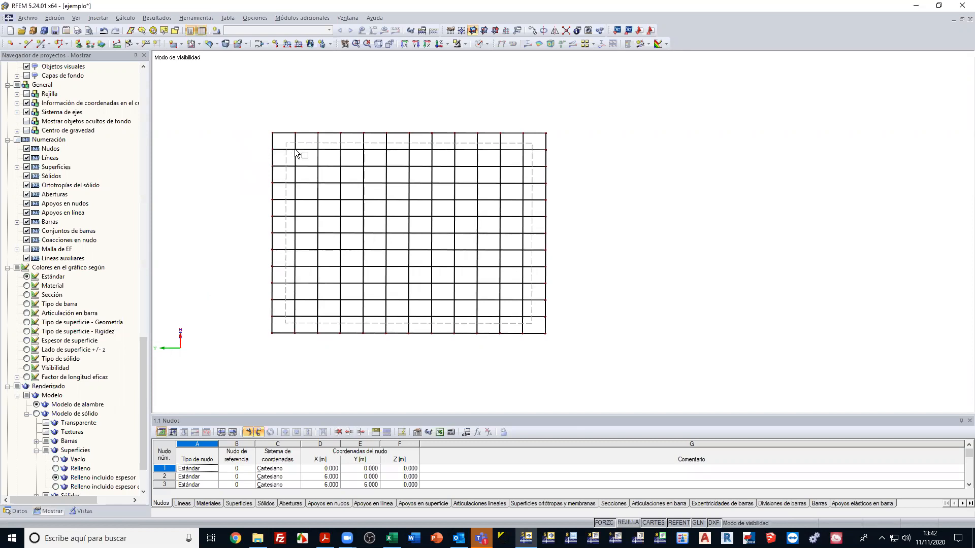
drag(251, 143, 558, 325)
scroll(415, 293, up, 2)
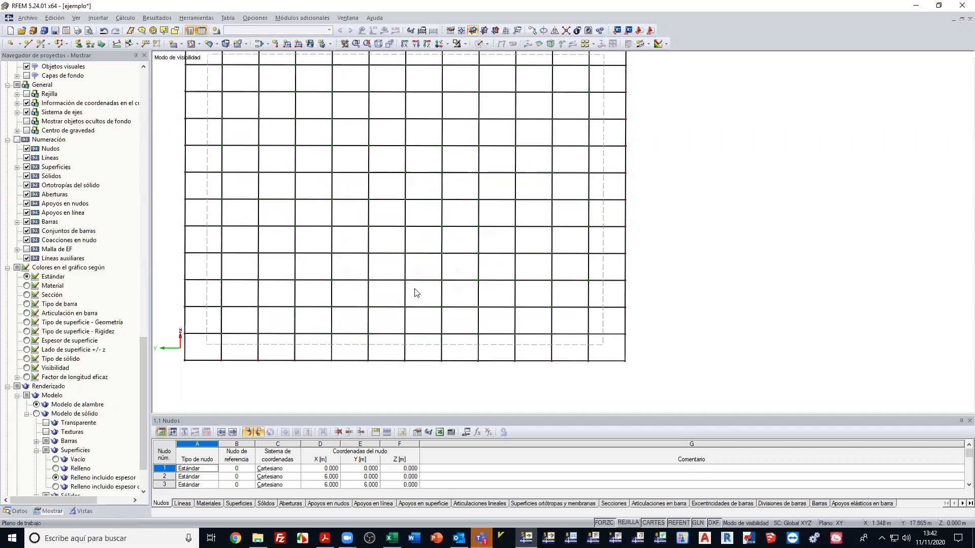
mouse_move(433, 269)
alt+middle_down()
mouse_move(398, 219)
mouse_move(428, 257)
alt+middle_up()
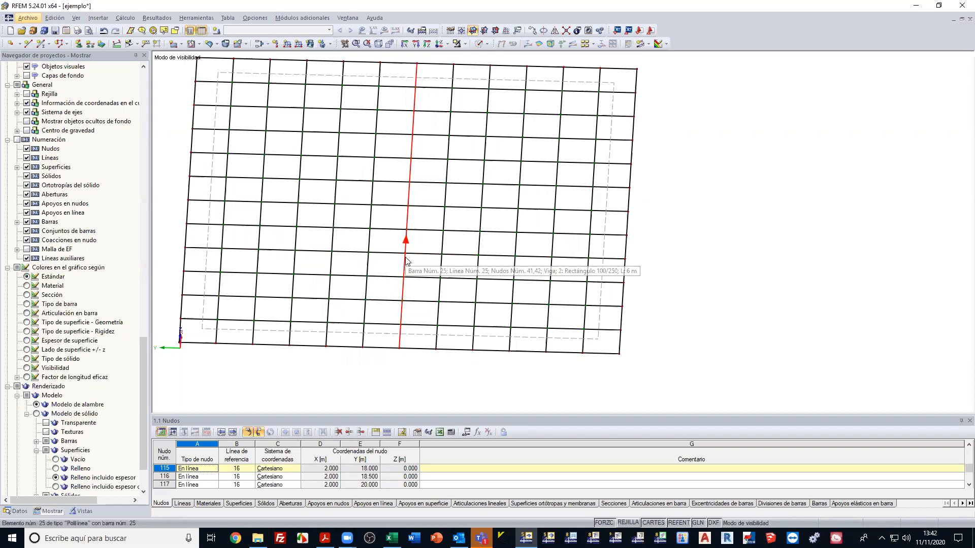
alt+middle_drag(407, 260, 440, 242)
scroll(440, 242, down, 1)
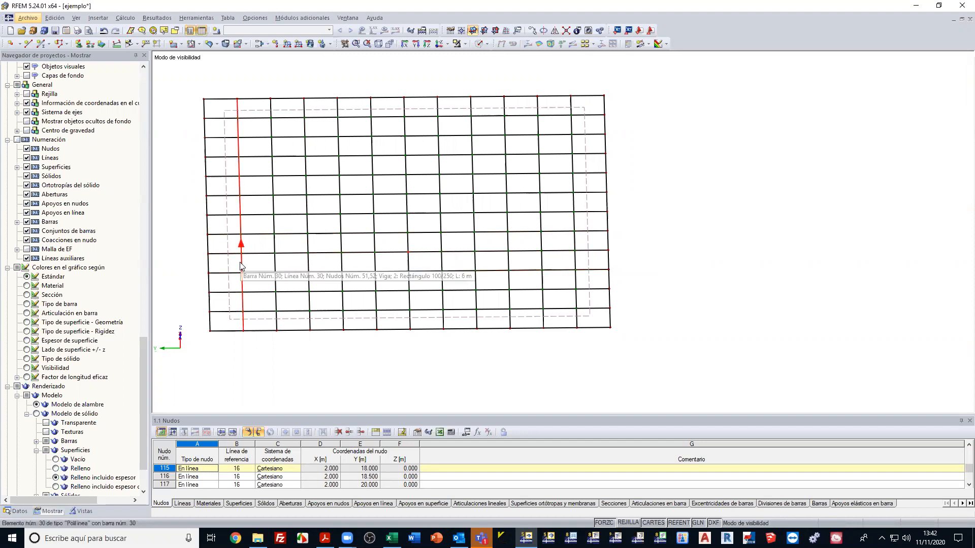
Render the model as solid and cancel the visibility mode so both slabs can be compared side by side.
click(478, 43)
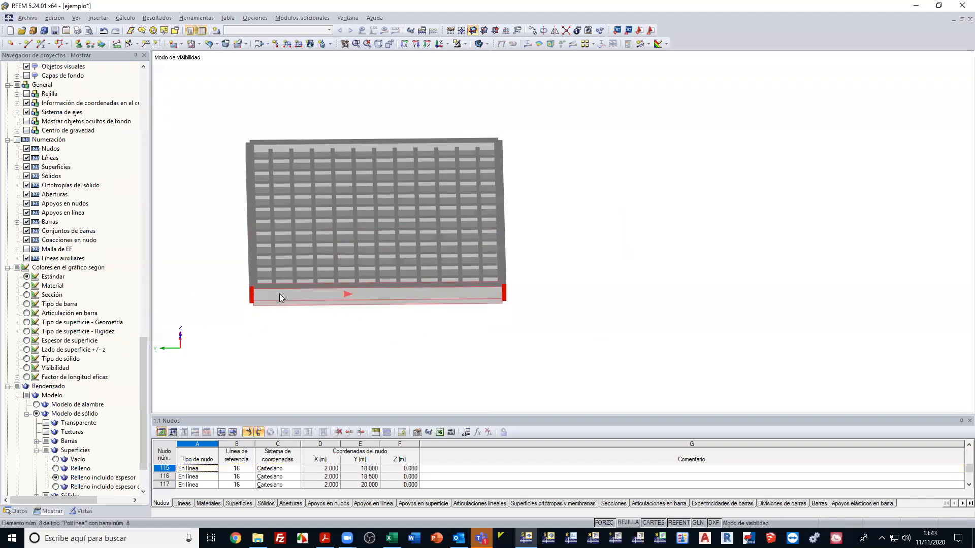
scroll(280, 293, down, 2)
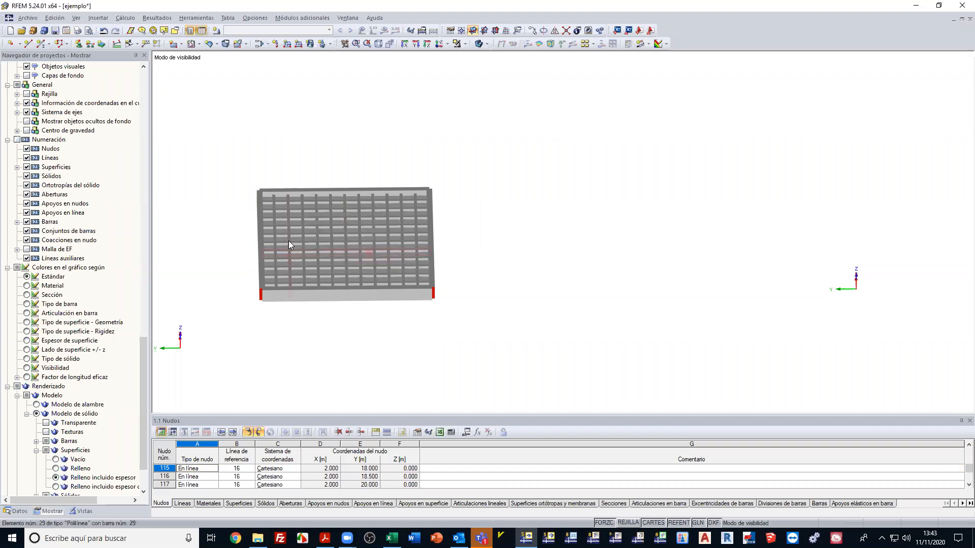
scroll(288, 241, down, 2)
right_click(312, 311)
click(503, 293)
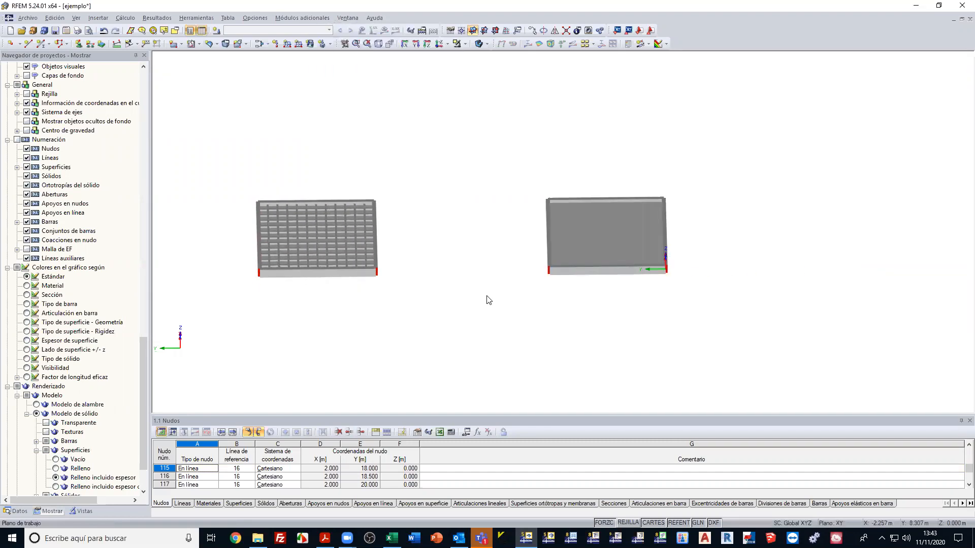
middle_drag(483, 327, 485, 240)
scroll(309, 217, up, 3)
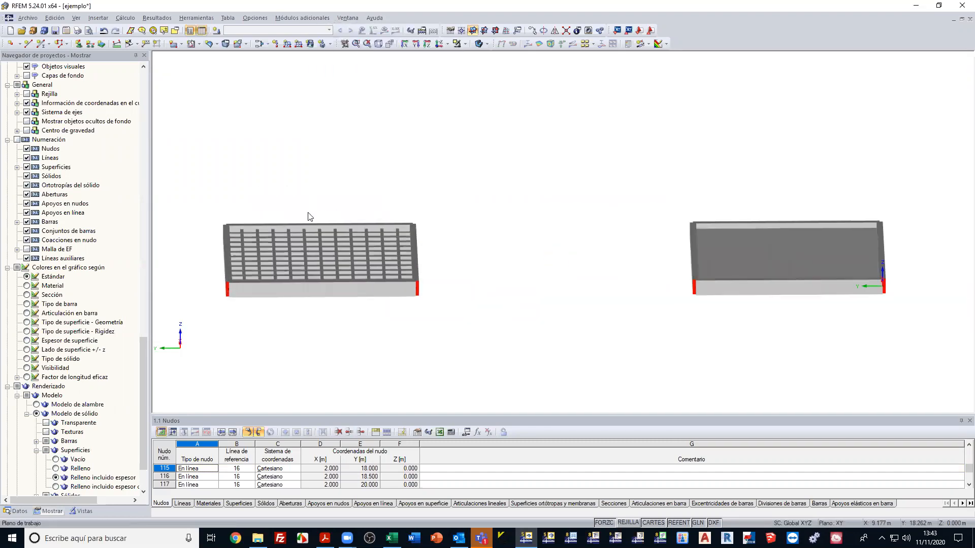
mouse_move(255, 260)
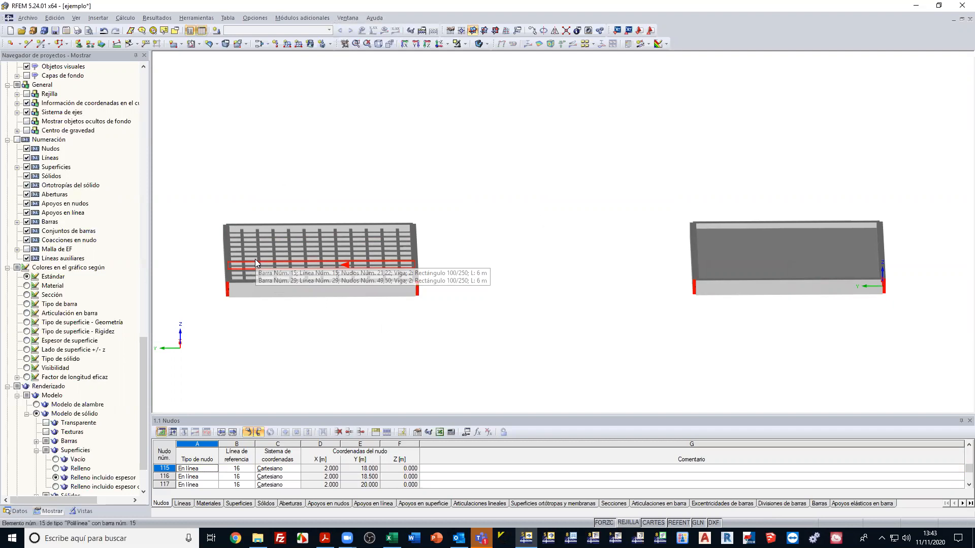
scroll(255, 263, up, 2)
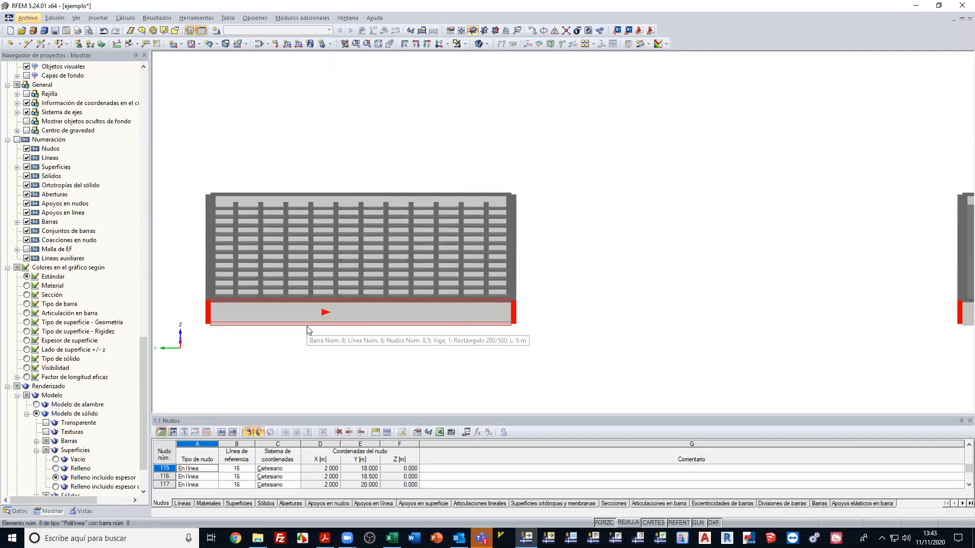
ctrl+middle_drag(330, 291, 328, 342)
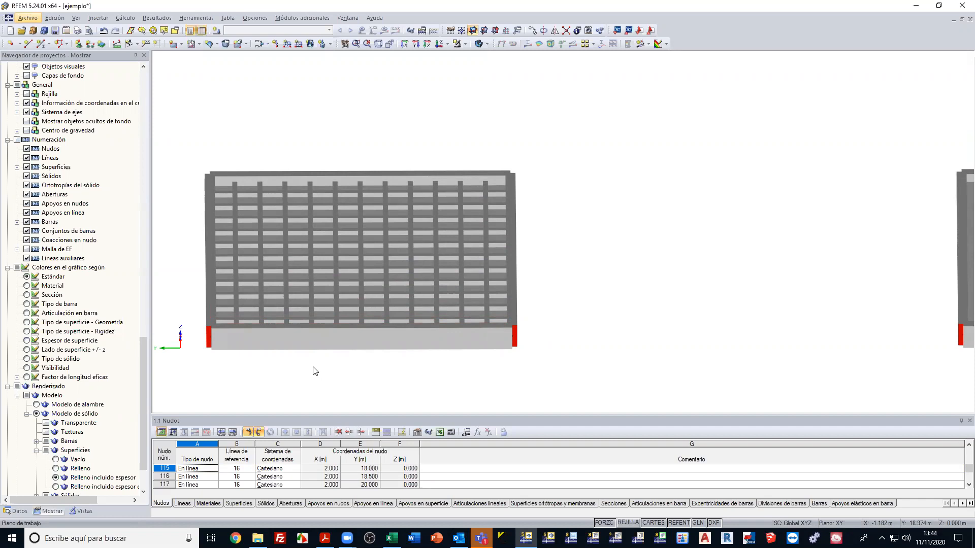
Place fixed hinged nodal supports (Articulado fijo) at the four corners of the ribbed slab.
scroll(318, 349, down, 2)
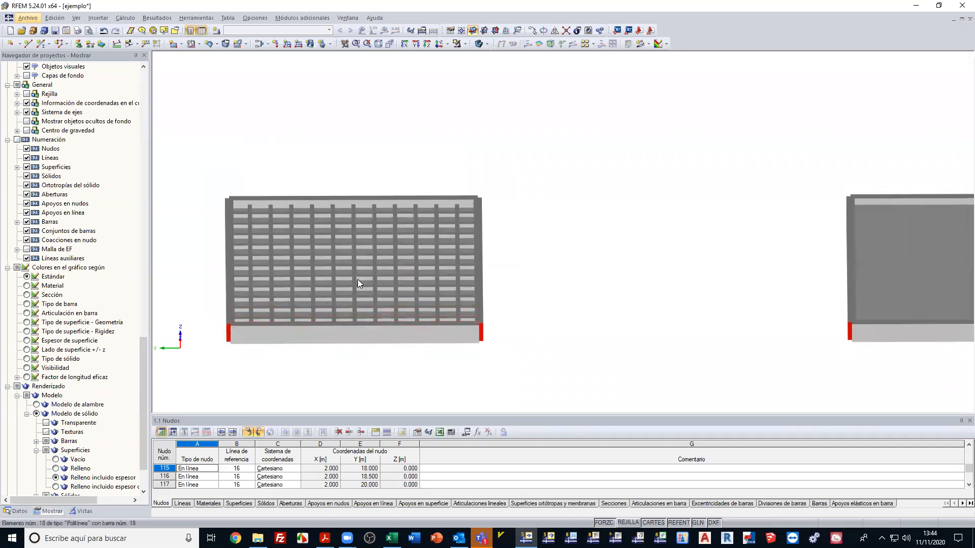
scroll(358, 279, down, 1)
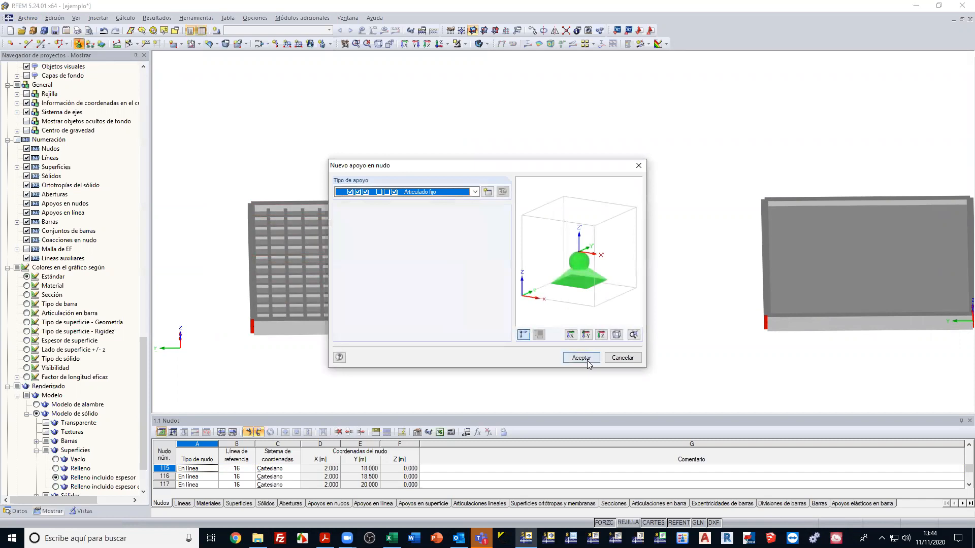
click(582, 360)
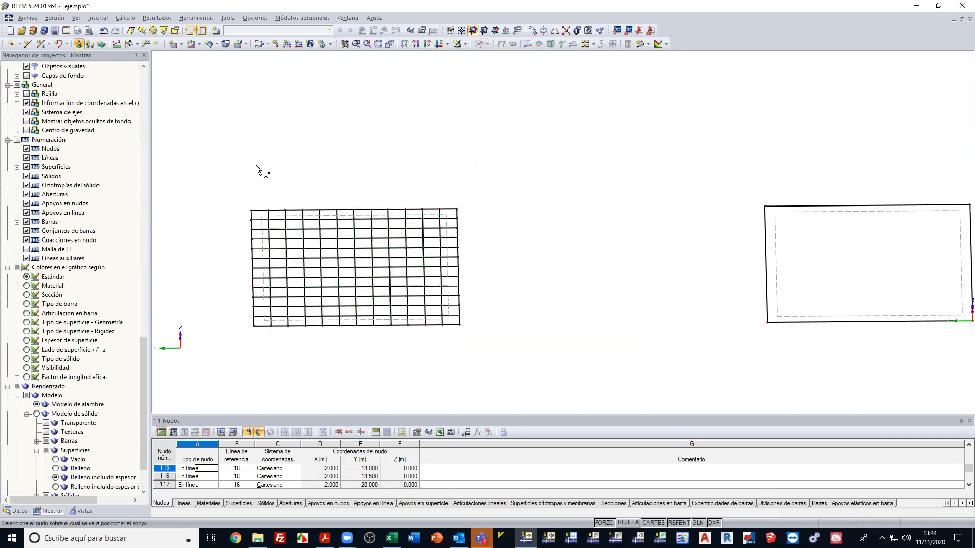
click(253, 210)
click(457, 209)
click(459, 322)
click(256, 327)
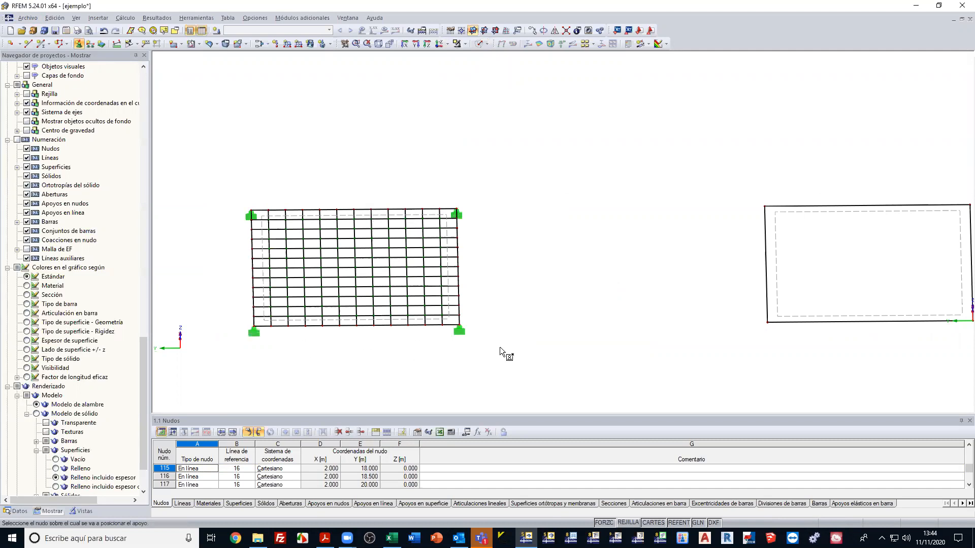
Place the same hinged nodal supports at the four corners of the orthotropic slab and finish placing supports.
middle_drag(500, 348, 396, 338)
click(662, 197)
click(865, 196)
click(868, 310)
click(663, 314)
right_click(557, 294)
Display both supported slabs as solid models in a perspective view.
scroll(523, 102, down, 1)
click(480, 44)
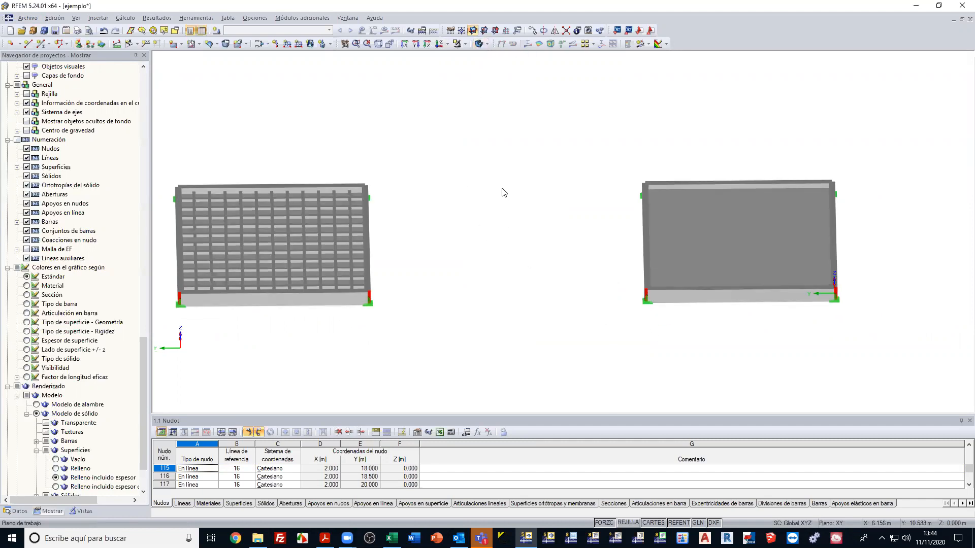
click(390, 44)
ctrl+middle_drag(505, 159, 504, 194)
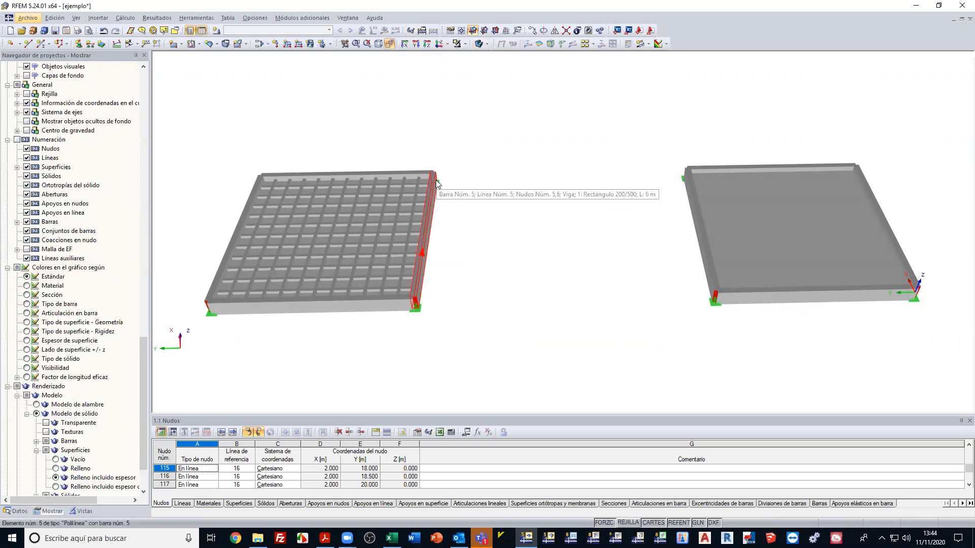
Check the material weight of the whole orthotropic slab, including its edge beams, in the centre of gravity information.
middle_drag(561, 211, 523, 191)
drag(541, 90, 900, 369)
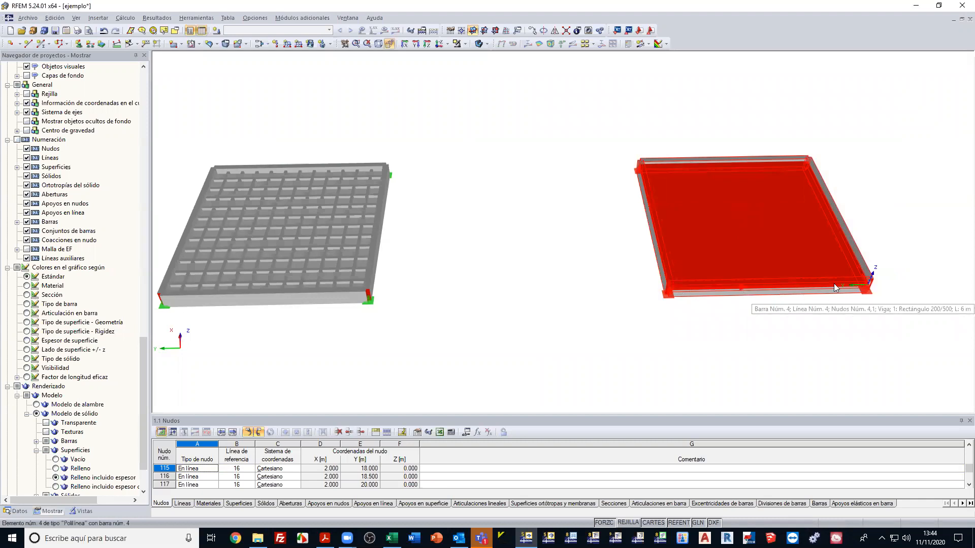
right_click(694, 240)
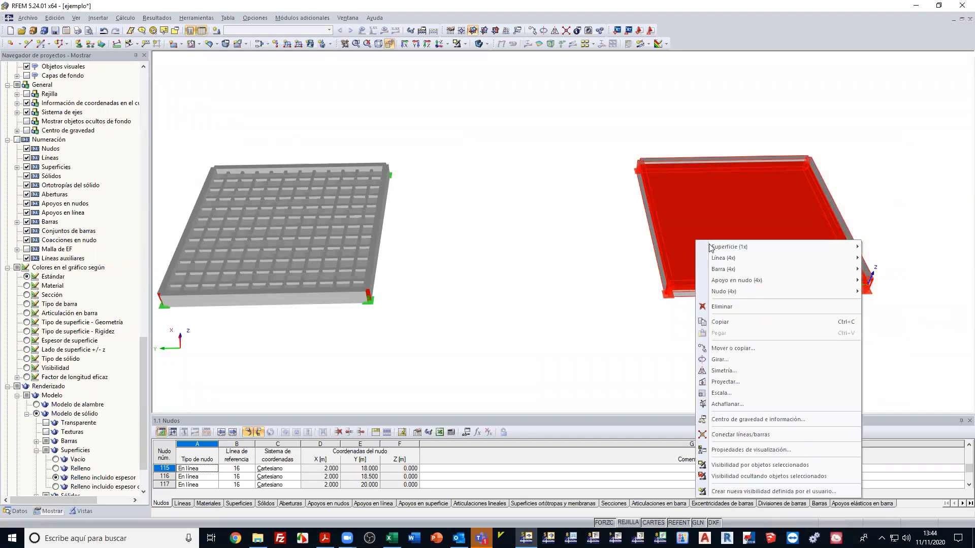
click(770, 421)
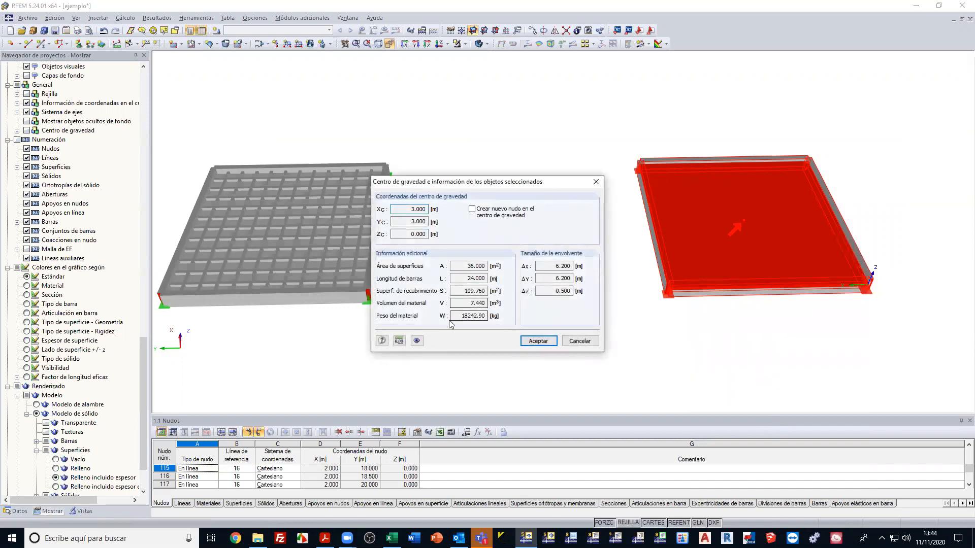
drag(459, 315, 513, 318)
drag(452, 315, 489, 318)
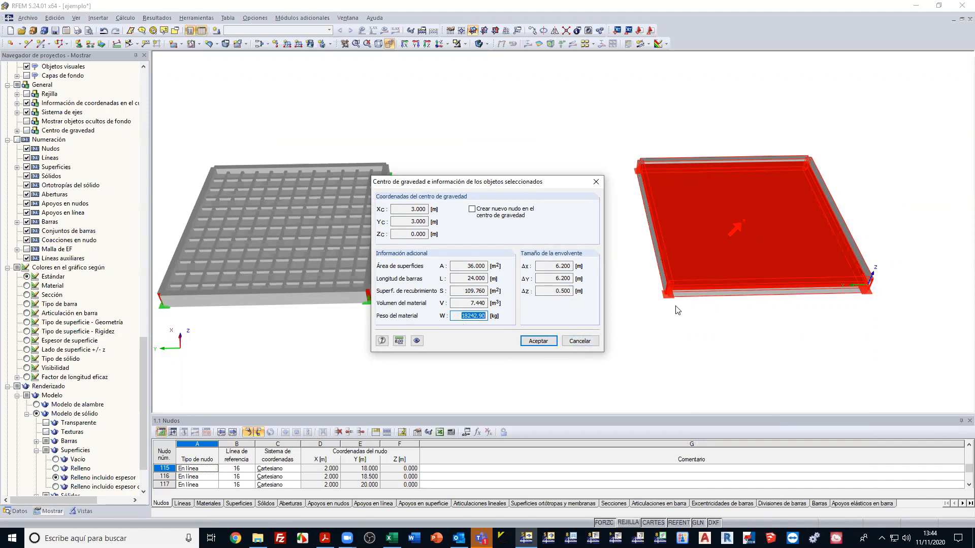
click(578, 341)
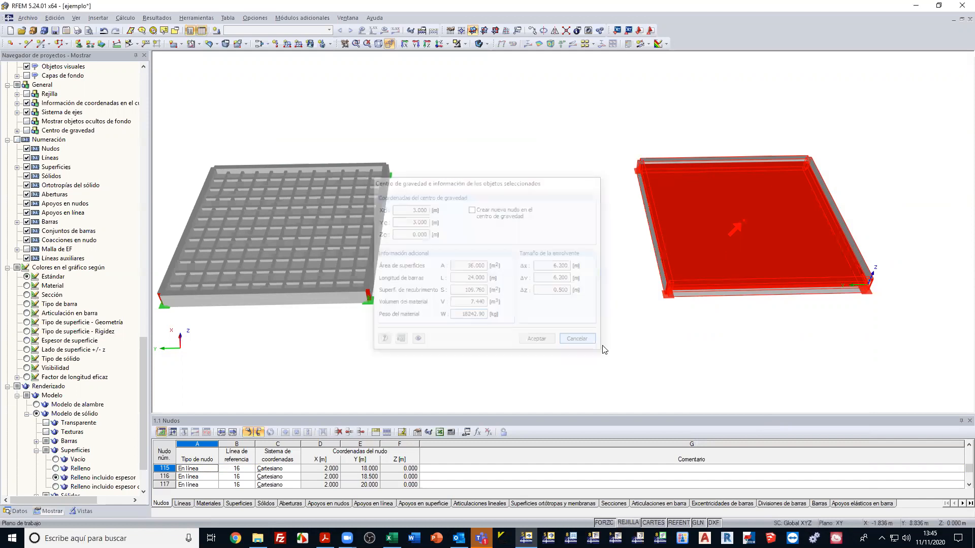
Check the material weight of the whole ribbed slab, including its ribs and edge beams, in the centre of gravity information.
scroll(482, 300, down, 1)
drag(188, 151, 466, 374)
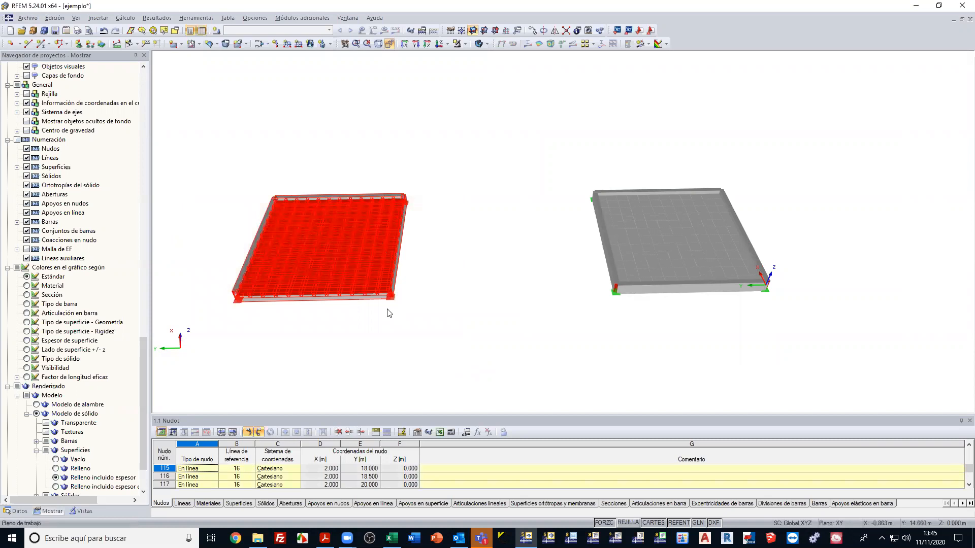
right_click(338, 295)
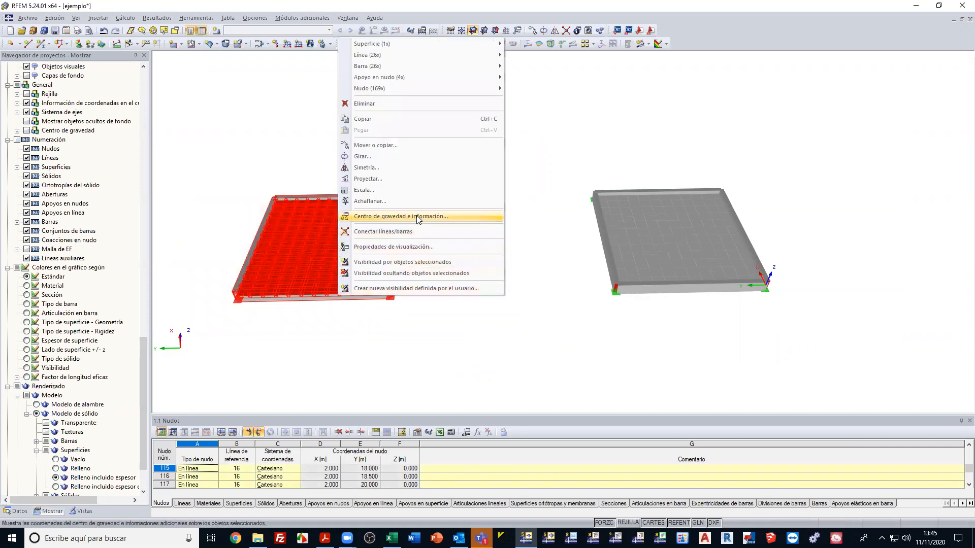
click(401, 216)
drag(458, 316, 479, 317)
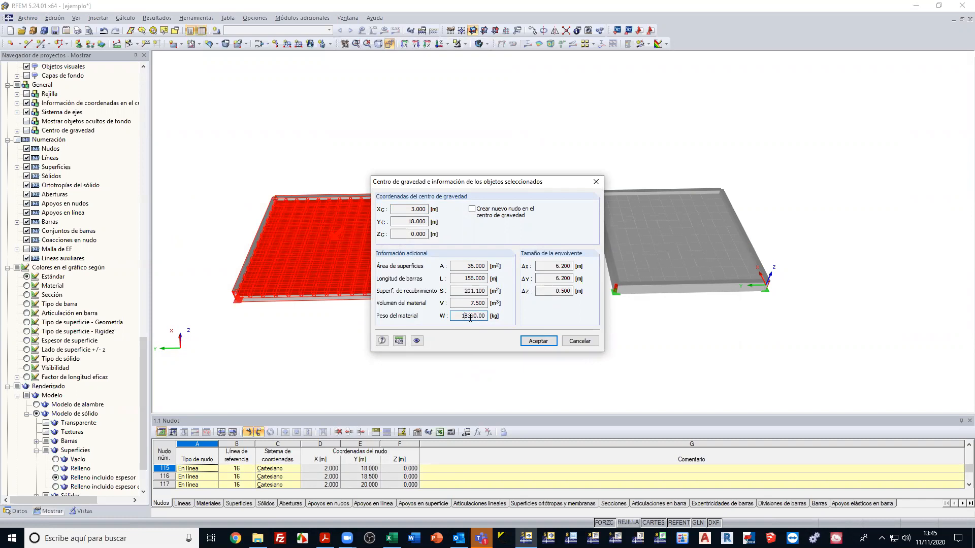
drag(468, 316, 492, 328)
click(579, 342)
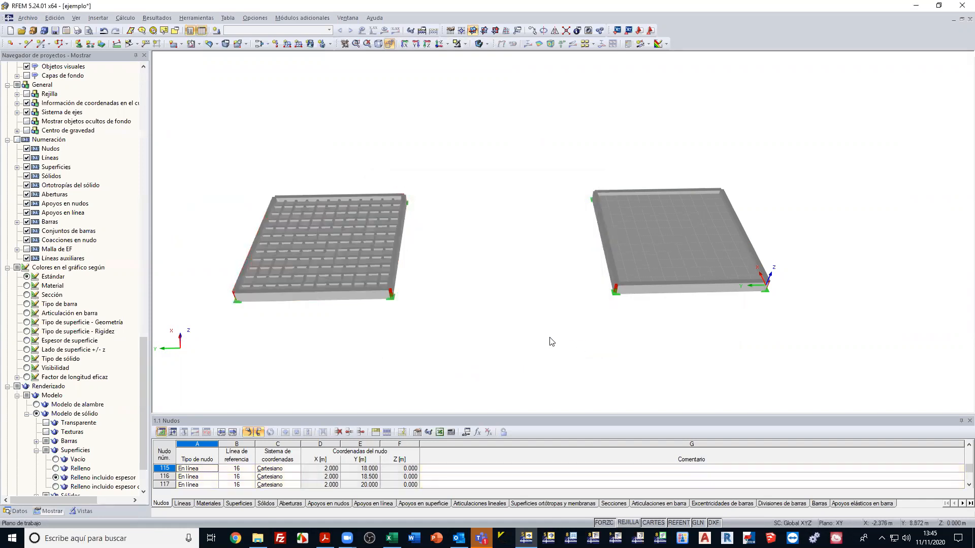
Create load case CC1 in the dead load category (Muerta), described as Carga, with self-weight deactivated.
mouse_move(551, 341)
alt+middle_down()
mouse_move(552, 327)
mouse_move(552, 337)
alt+middle_up()
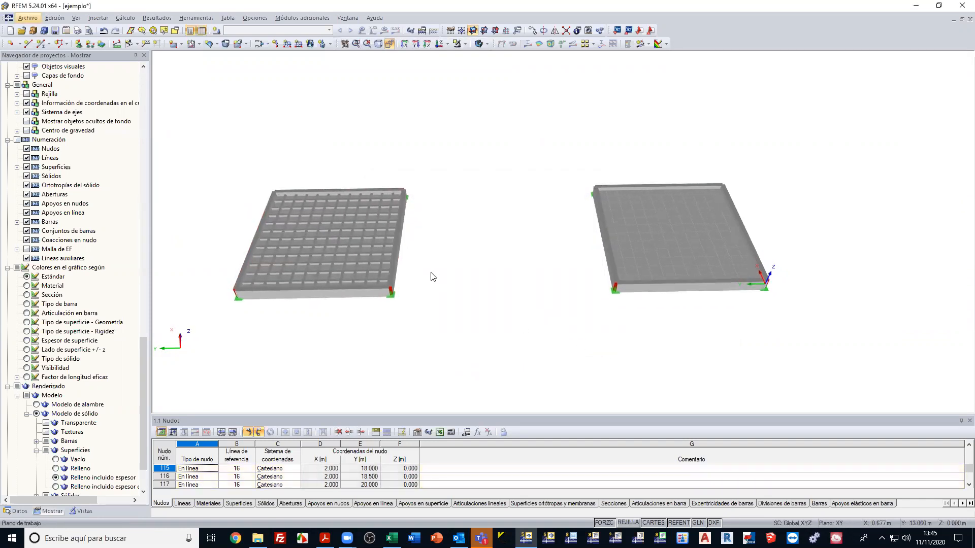
click(217, 32)
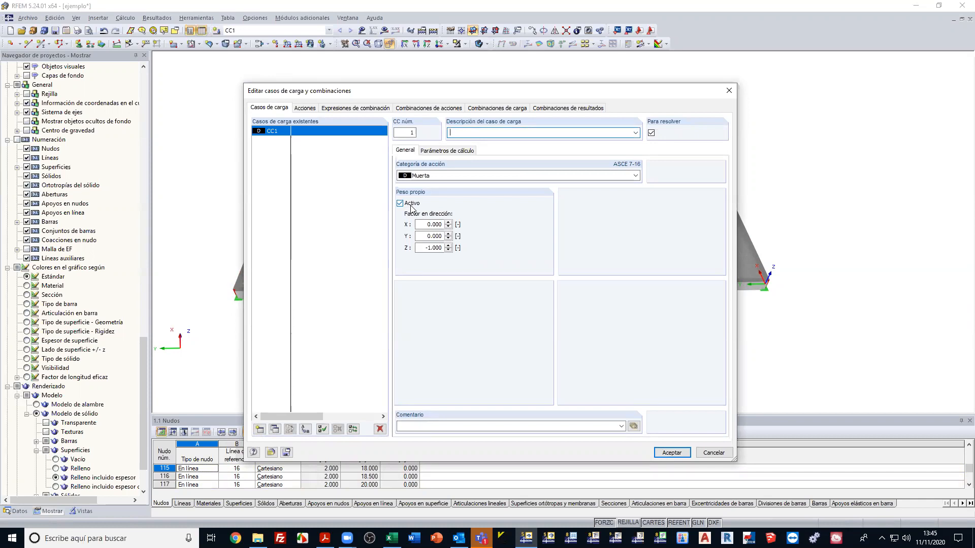
click(405, 204)
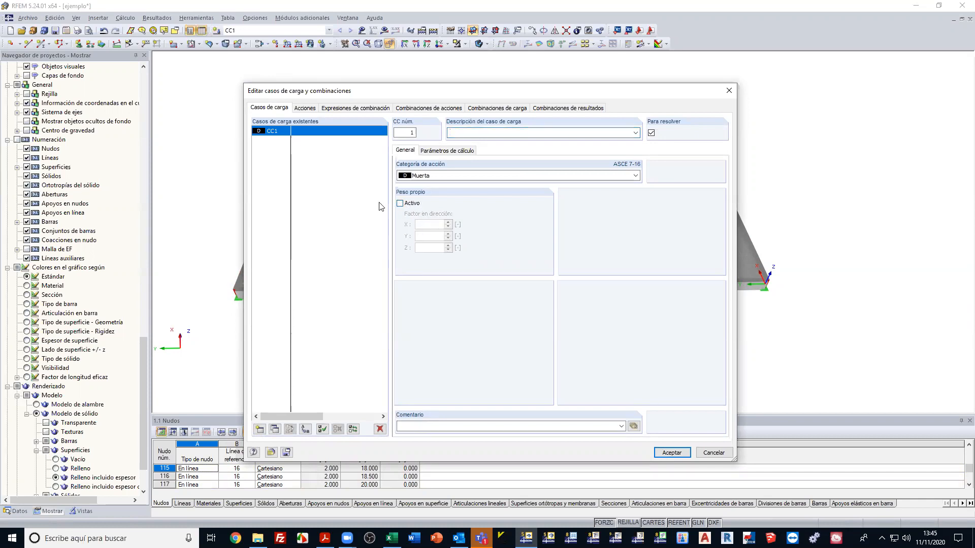
click(476, 132)
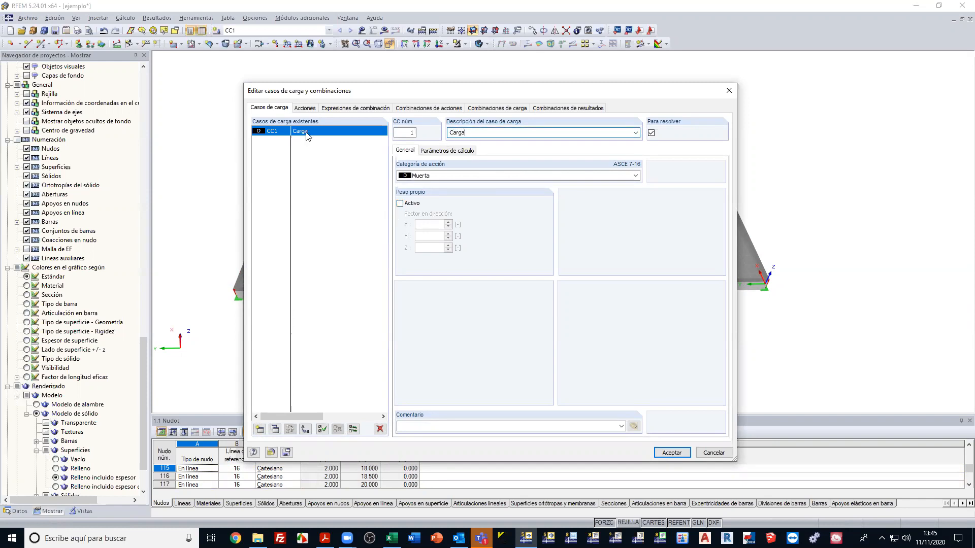
click(671, 452)
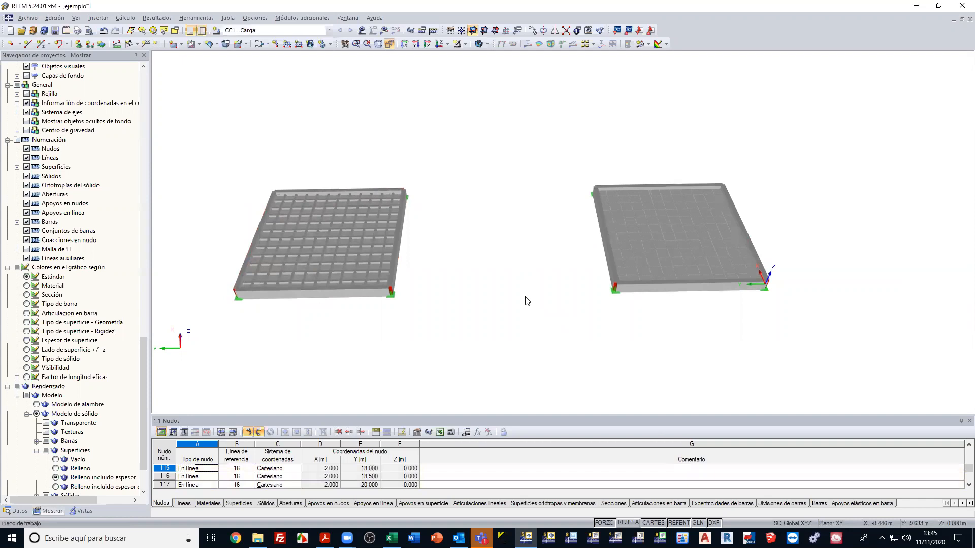
Apply a uniform surface load of -5 kN/m² in the global ZL direction to both the ribbed and the orthotropic slab.
click(309, 44)
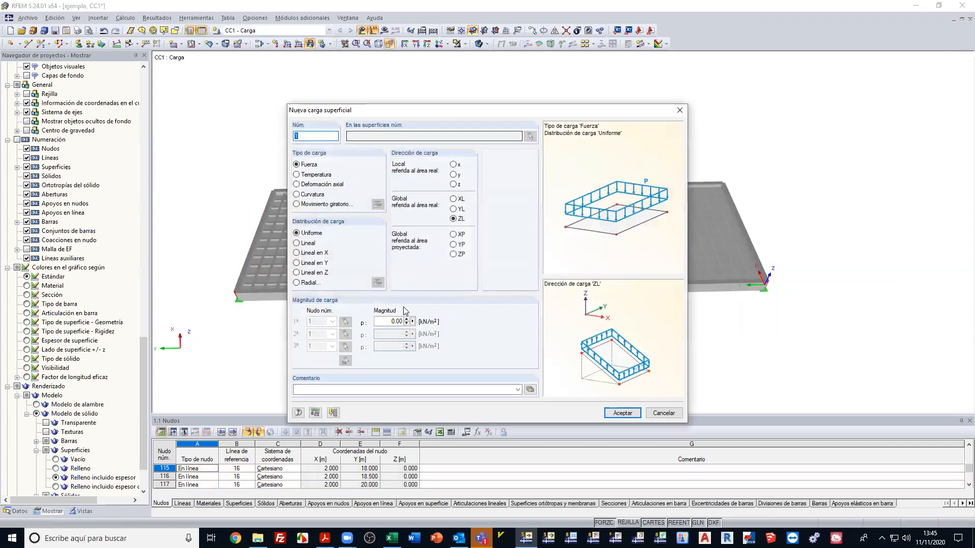
key(BackSpace)
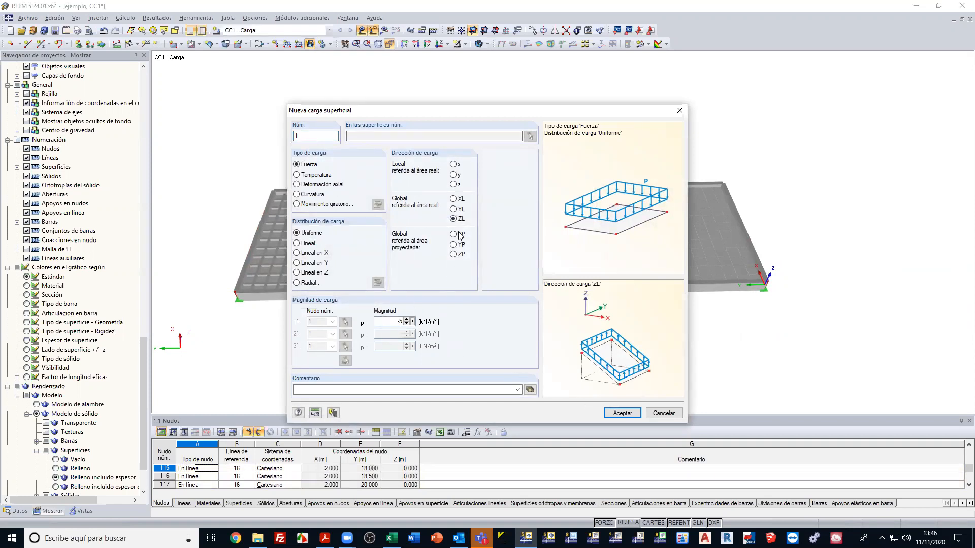
click(621, 413)
click(372, 238)
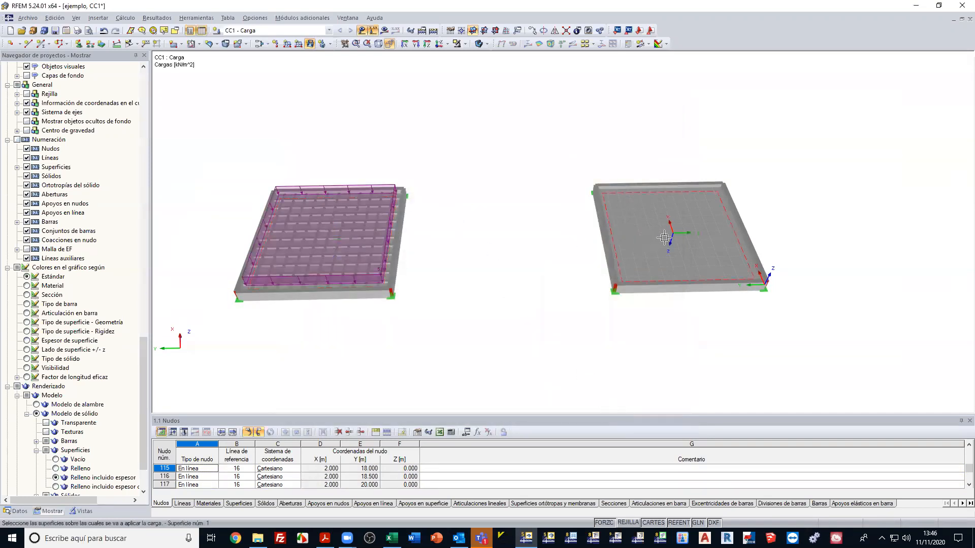
click(664, 238)
key(Escape)
Switch the model to wireframe and add a linear length dimension between the front corner supports of the ribbed slab.
ctrl+middle_drag(513, 340, 513, 178)
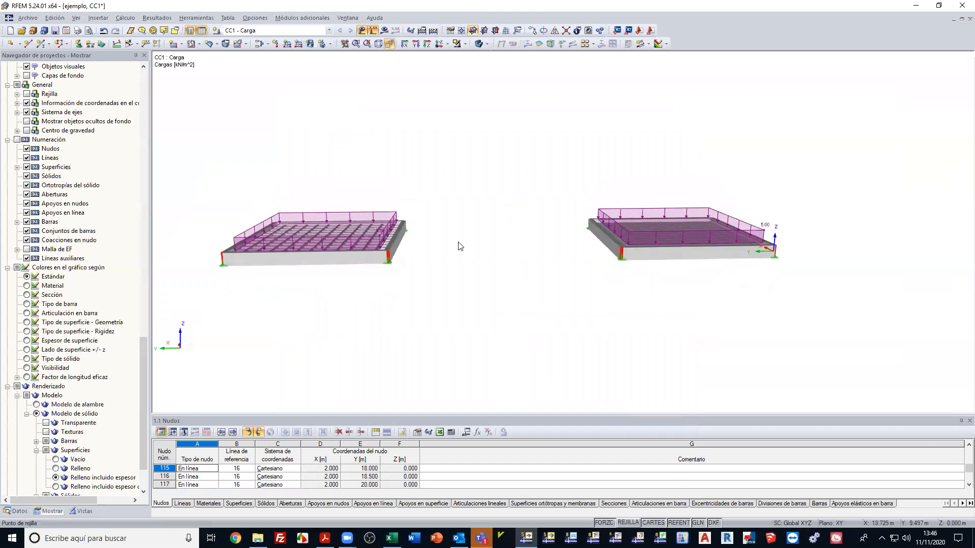
click(137, 44)
click(145, 55)
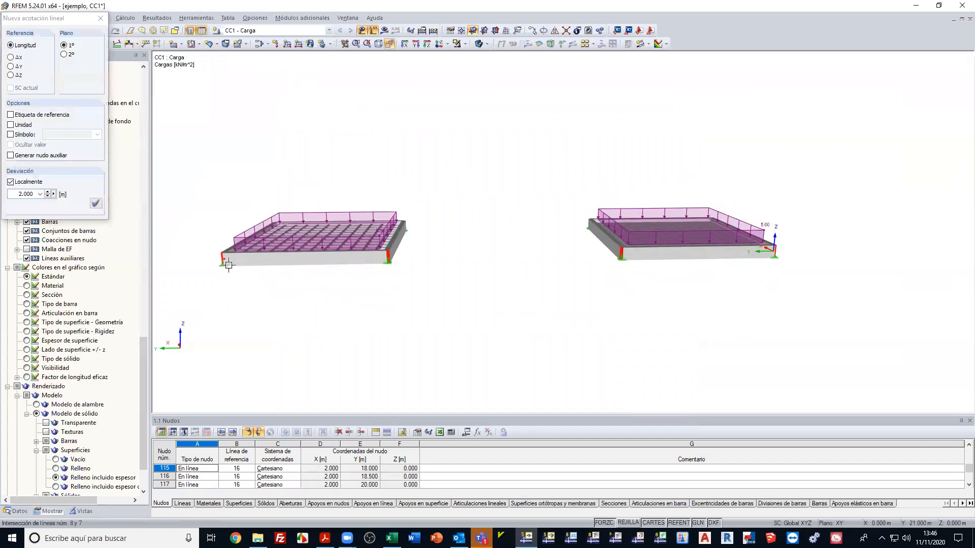
click(389, 278)
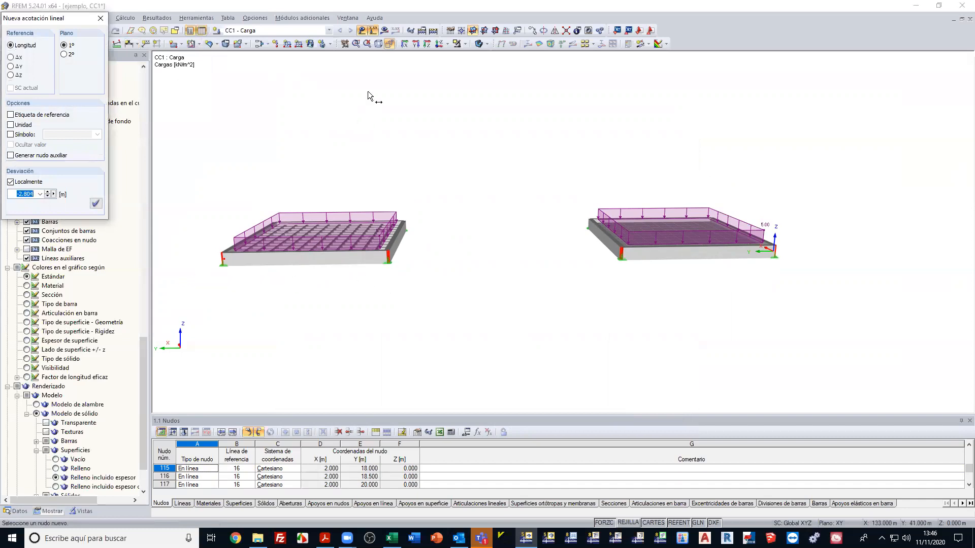
click(486, 44)
click(503, 59)
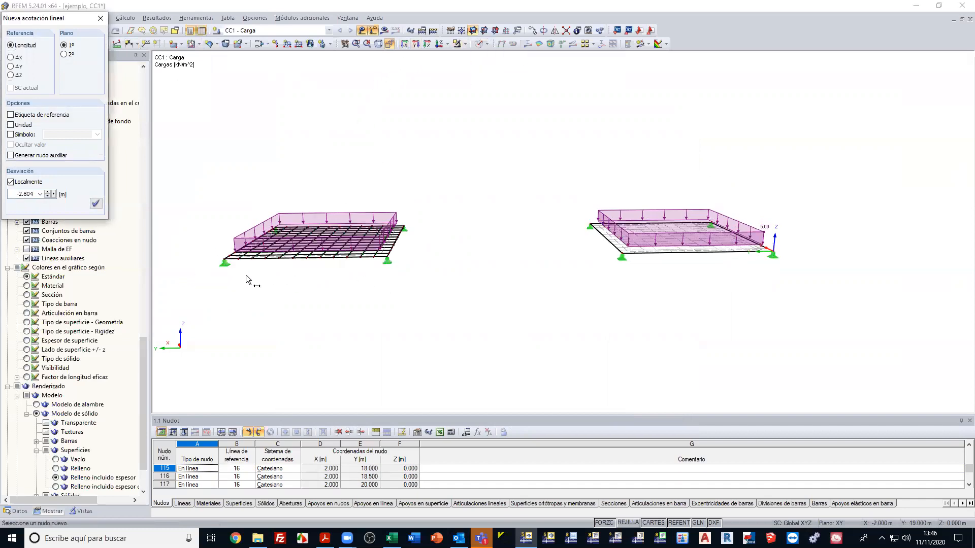
click(223, 259)
click(387, 257)
click(380, 283)
Add the same linear length dimension between the front corner supports of the orthotropic slab and finish dimensioning.
click(621, 257)
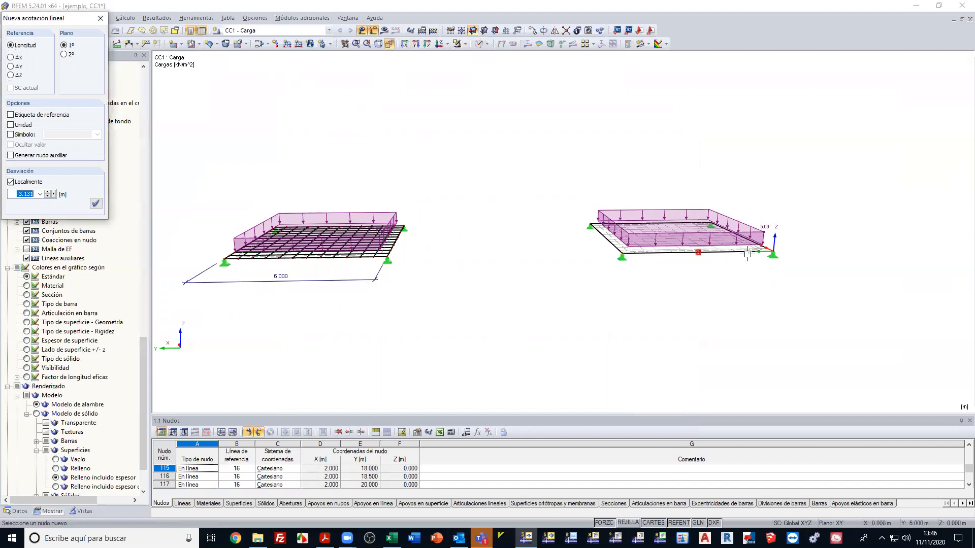
click(772, 253)
click(786, 280)
key(Escape)
Turn off the perspective view, calculate load case CC1 and show the global deformations of both slabs.
ctrl+middle_drag(496, 174, 492, 334)
click(389, 45)
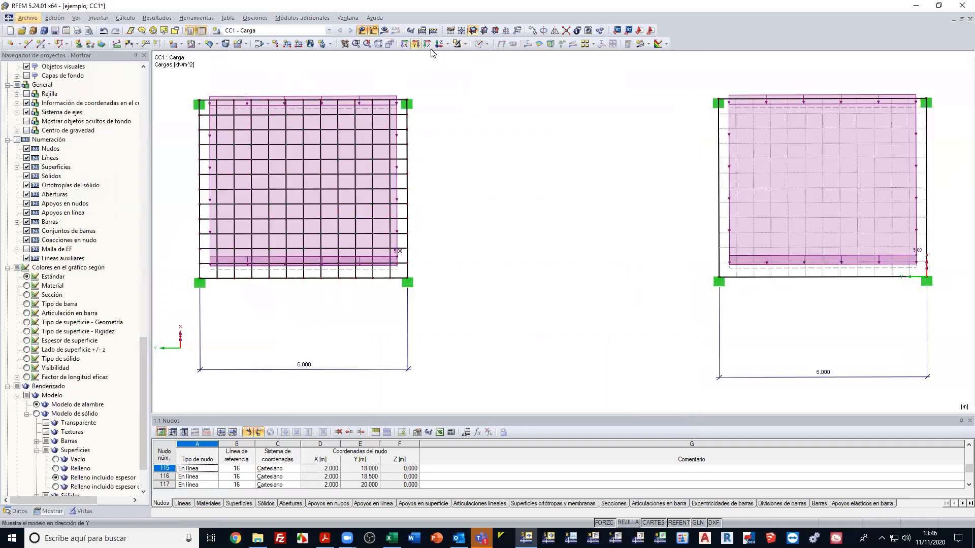
click(439, 44)
ctrl+middle_drag(444, 191, 777, 104)
ctrl+middle_drag(534, 235, 566, 179)
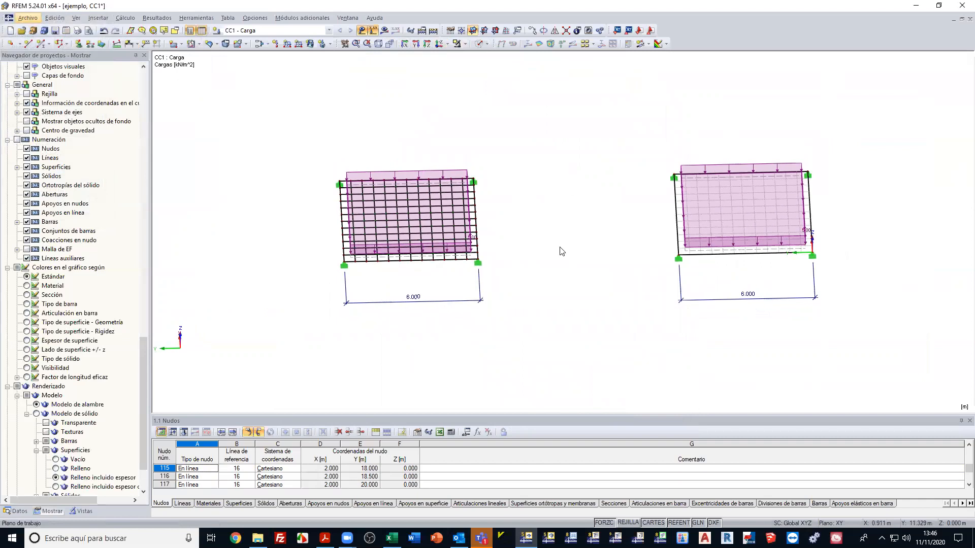
ctrl+middle_drag(561, 248, 555, 222)
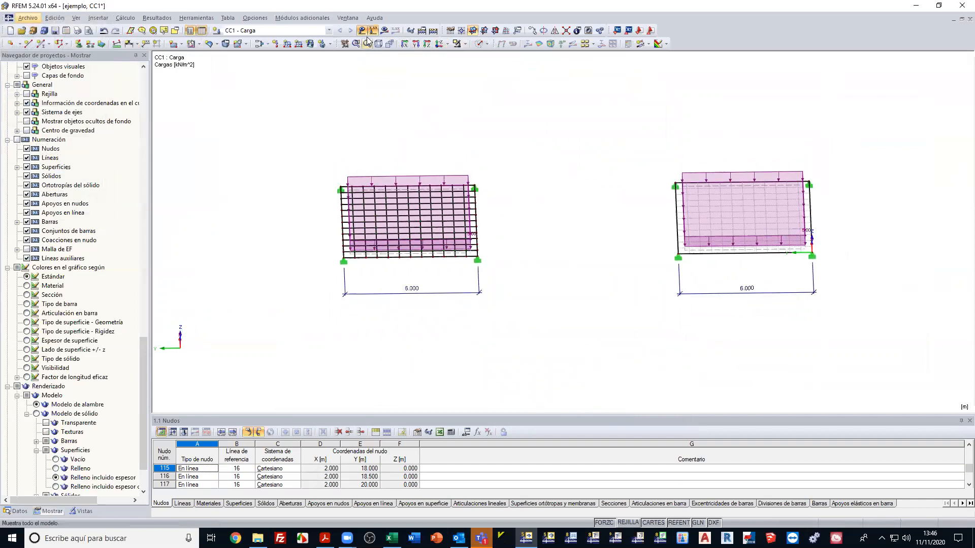
click(385, 30)
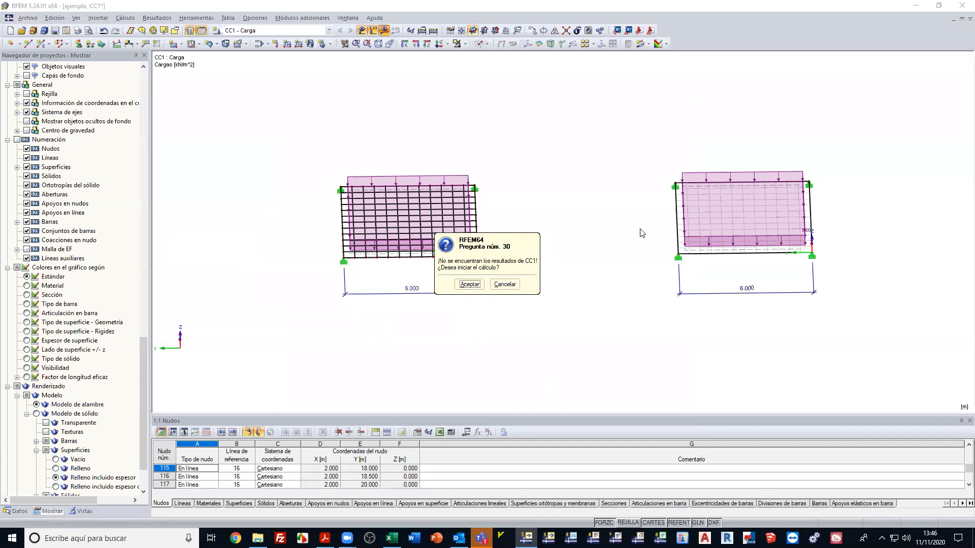
click(469, 284)
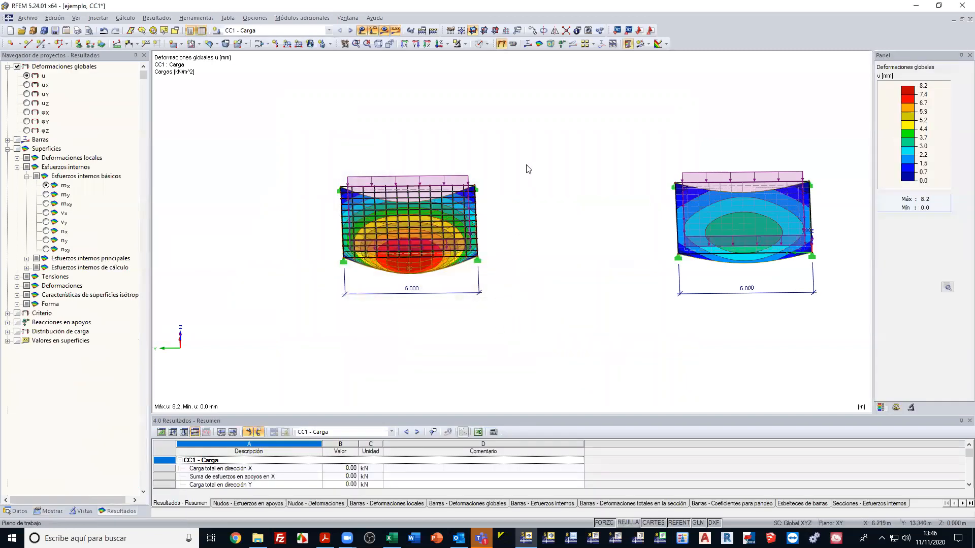
Hide the loads and display the deformed members as coloured sections (Secciones de colores).
ctrl+middle_drag(555, 311, 534, 204)
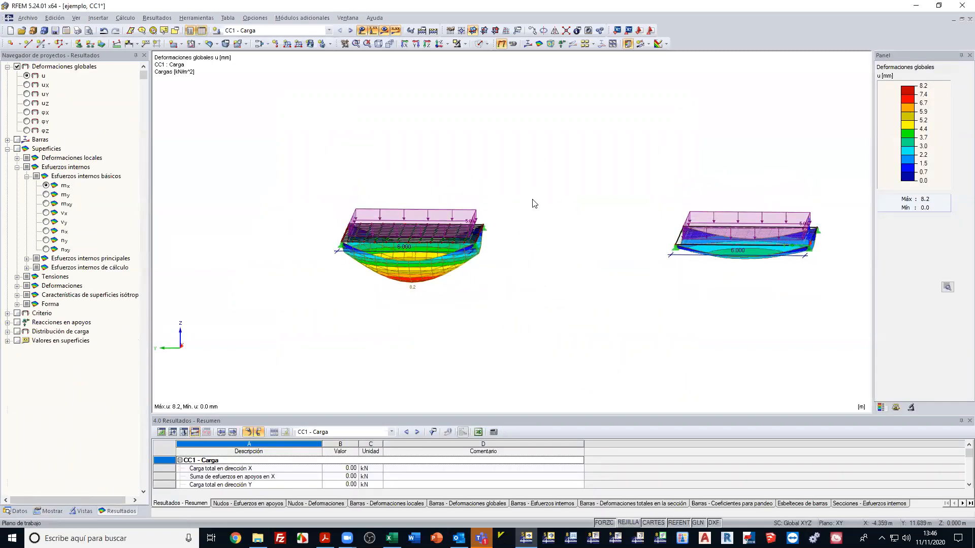
click(501, 44)
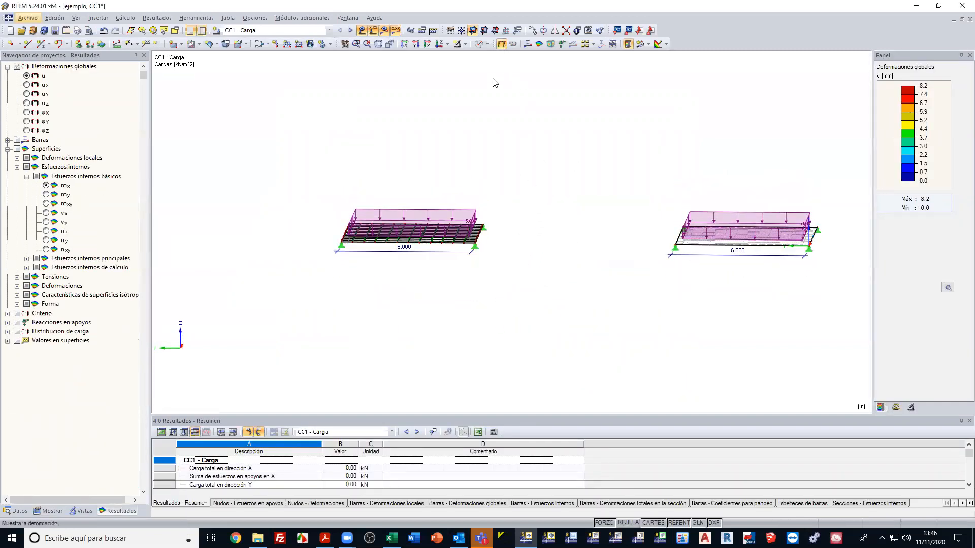
click(501, 44)
click(48, 511)
scroll(61, 359, down, 10)
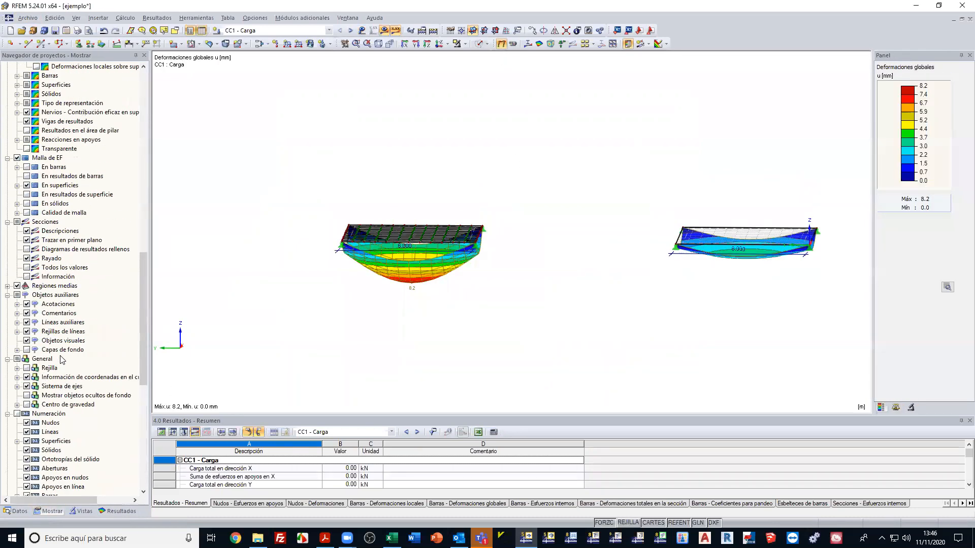
scroll(60, 305, up, 7)
scroll(50, 198, up, 1)
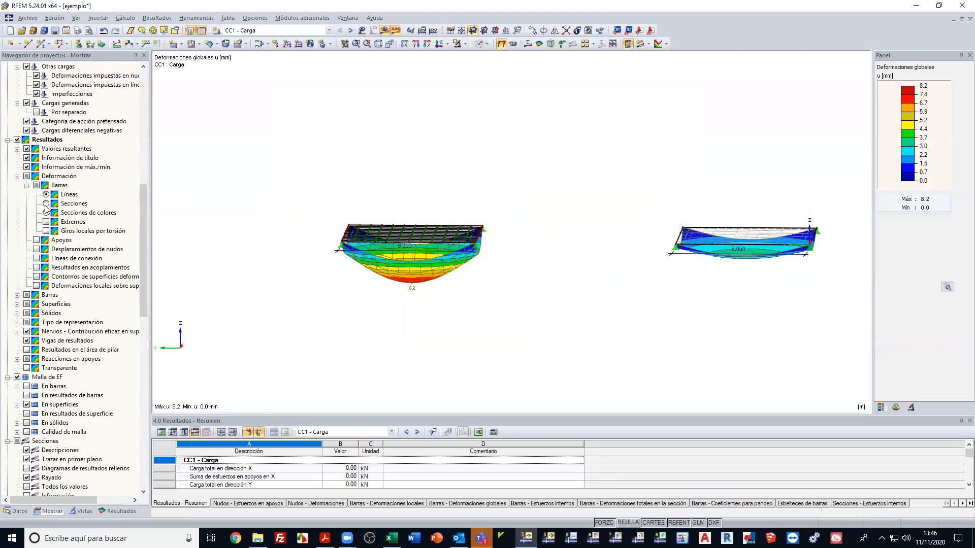
click(46, 212)
Examine the deformed ribbed slab up close and compare its deflected shape with the orthotropic slab from several angles.
scroll(418, 254, up, 5)
ctrl+middle_drag(419, 256, 470, 338)
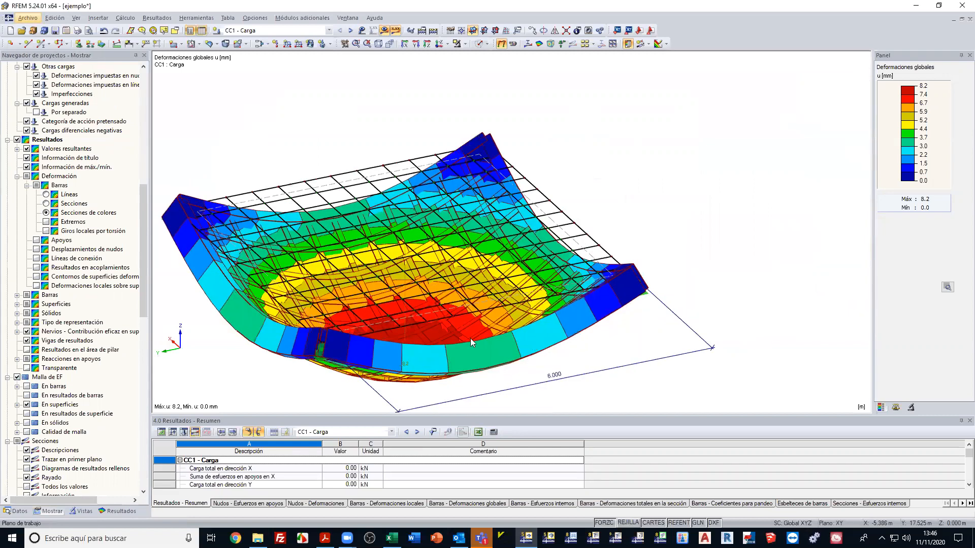
scroll(395, 280, up, 2)
scroll(359, 276, down, 6)
scroll(405, 285, up, 3)
ctrl+middle_drag(529, 306, 422, 255)
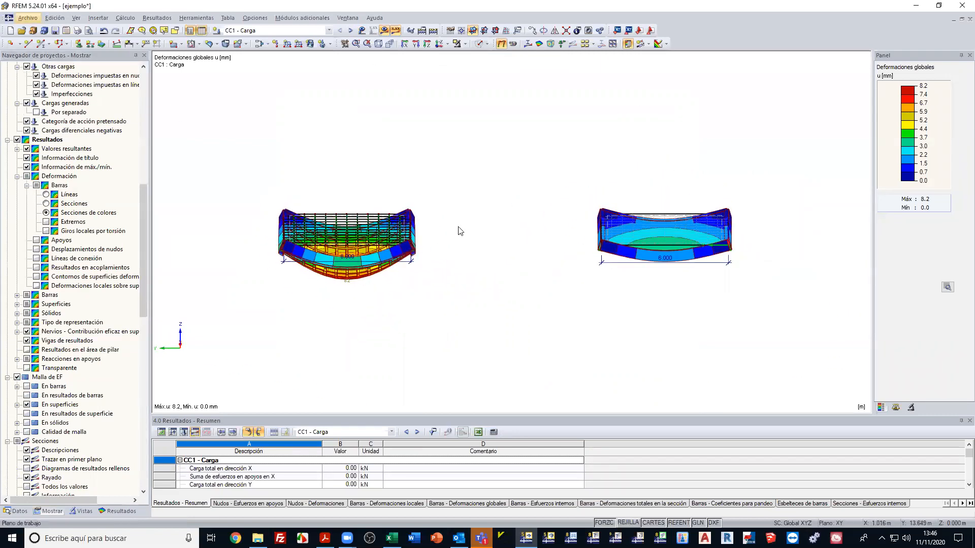
ctrl+middle_drag(477, 326, 485, 293)
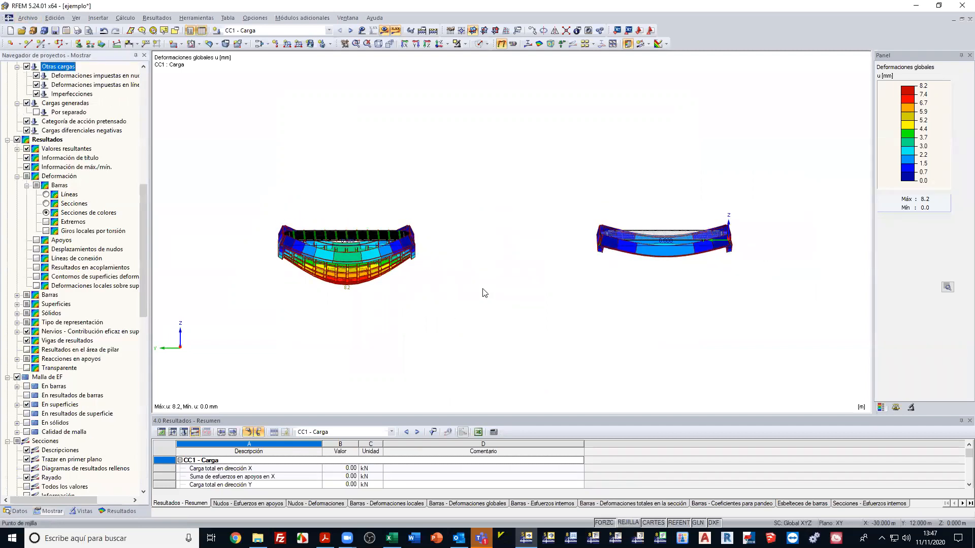
ctrl+middle_drag(483, 320, 479, 109)
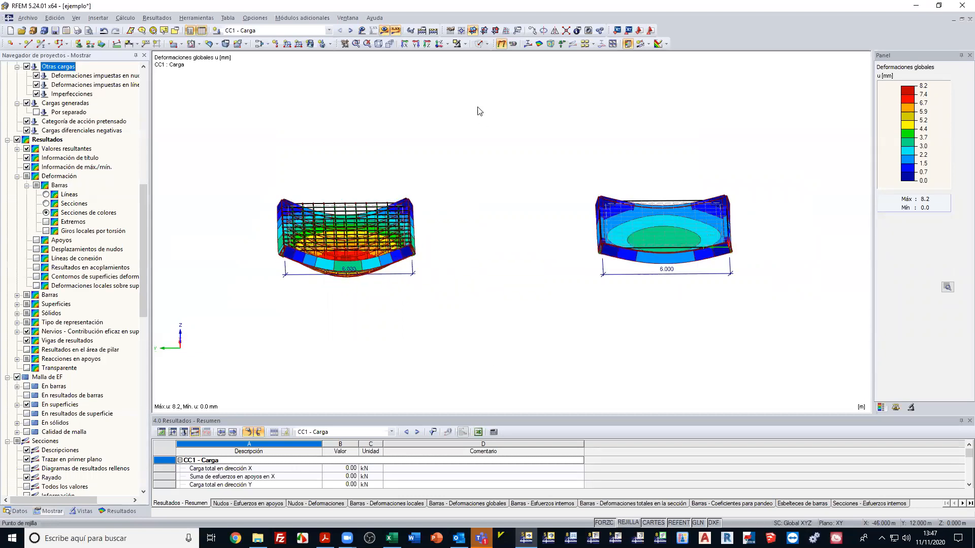
Hide the undeformed model and compare the deformation contours of both slabs in plan and in an oblique view.
scroll(56, 104, up, 14)
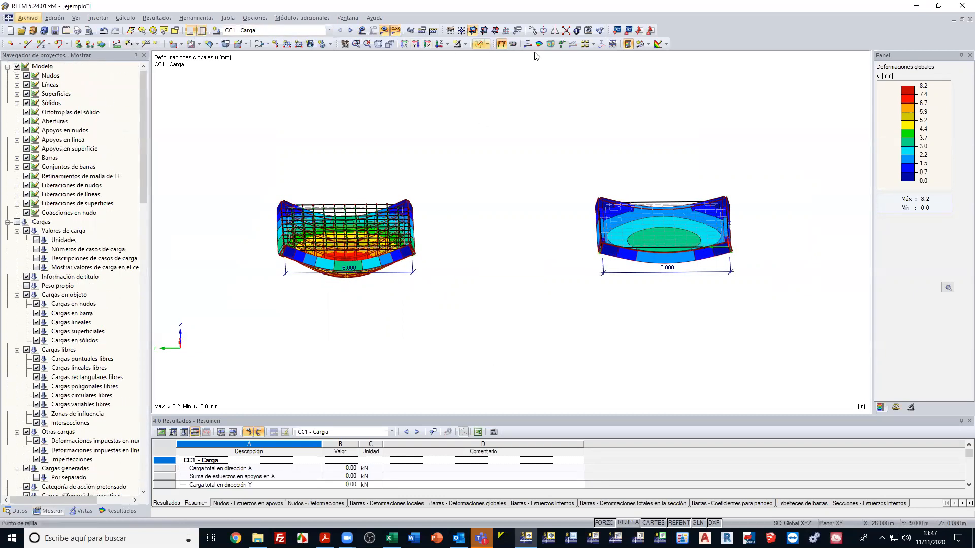
click(462, 45)
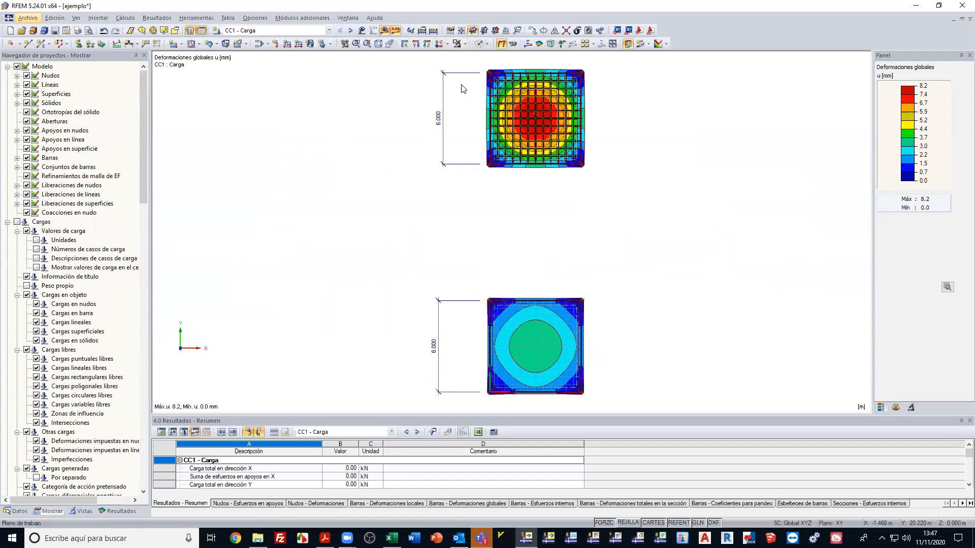
click(17, 70)
scroll(516, 132, up, 2)
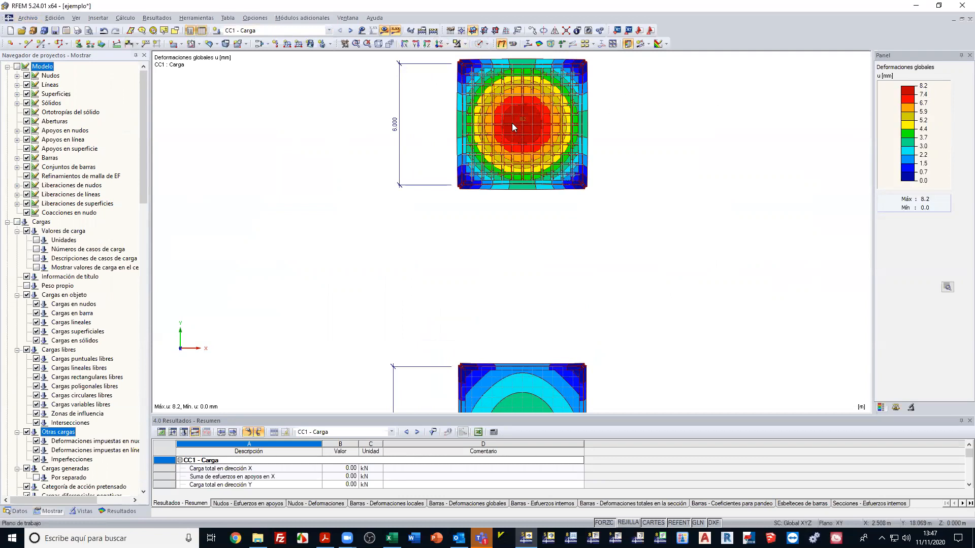
scroll(512, 123, down, 2)
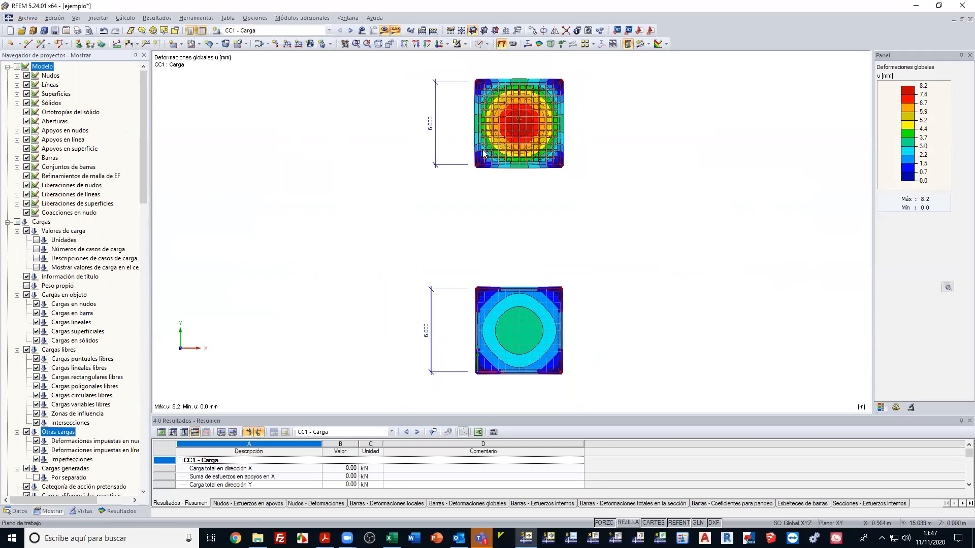
ctrl+middle_drag(301, 260, 517, 258)
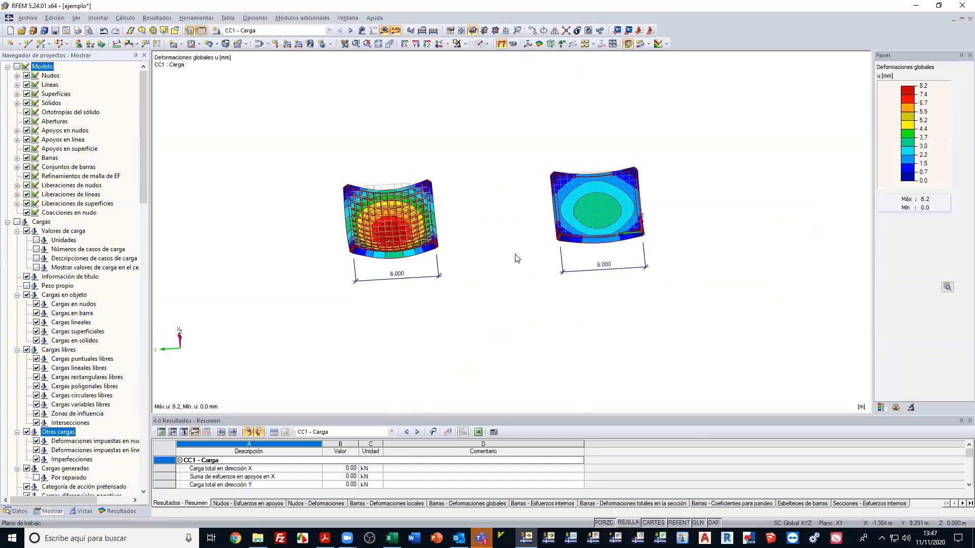
Display the undeformed model (Modelo) again and hide the deformation results of both slabs.
scroll(459, 208, up, 2)
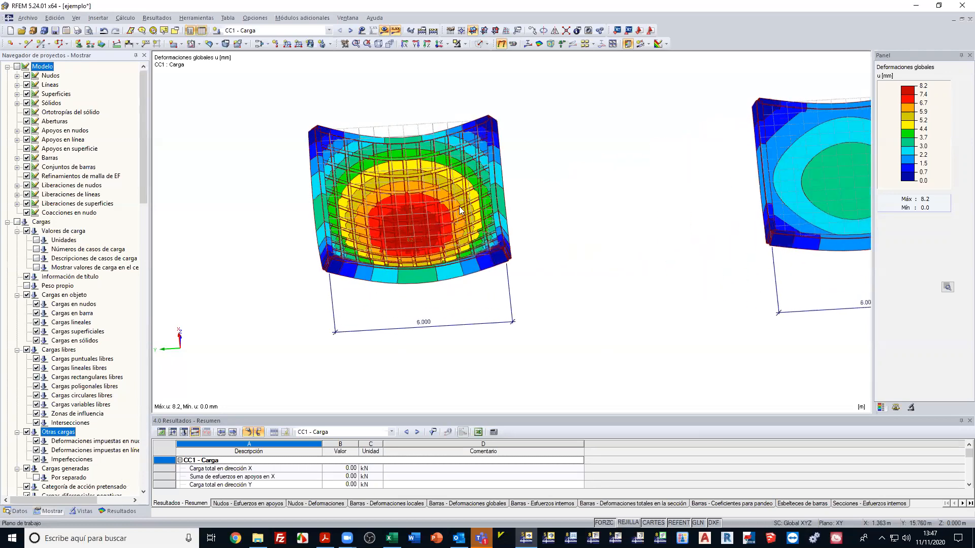
click(17, 66)
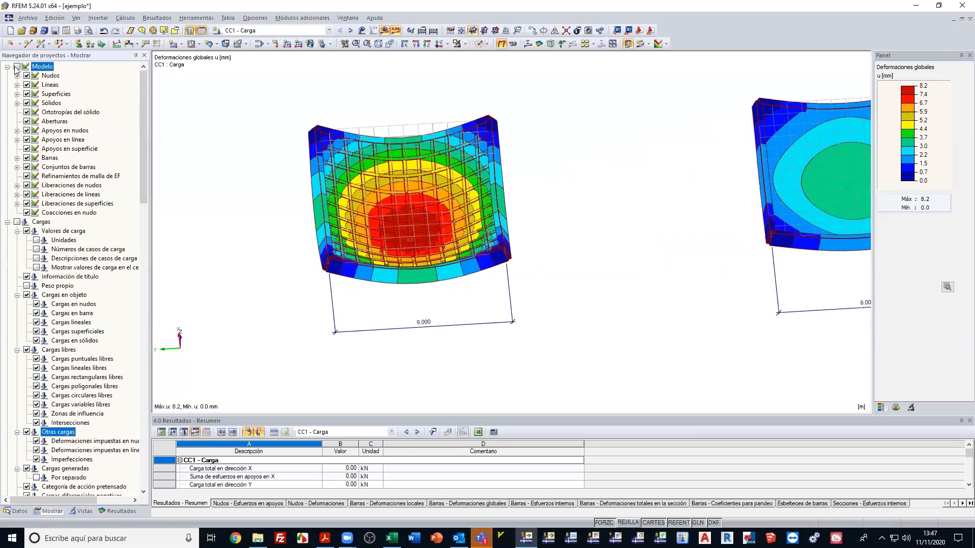
click(513, 43)
mouse_move(499, 154)
alt+middle_down()
mouse_move(485, 125)
mouse_move(488, 138)
alt+middle_up()
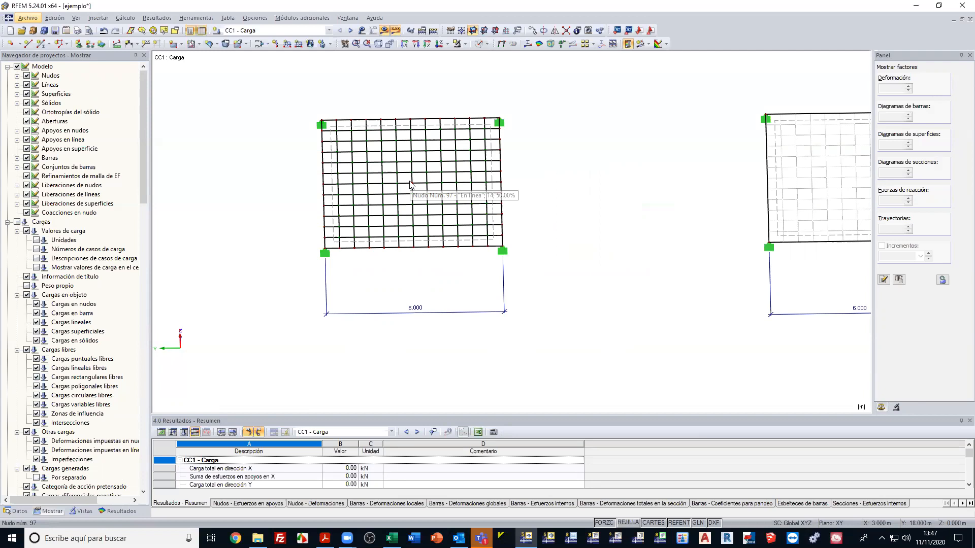
Display the axial force N of the members (Barras) for load case CC1.
click(19, 512)
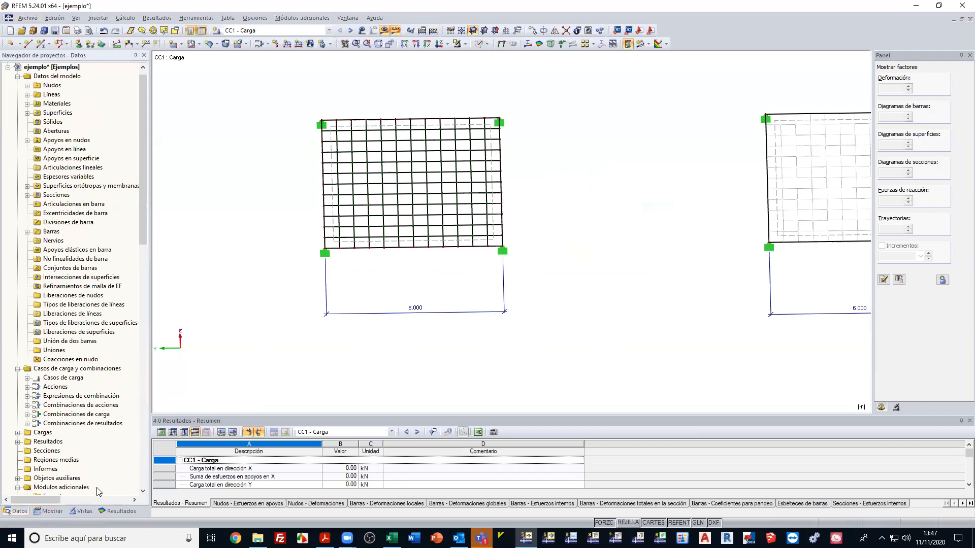
click(117, 512)
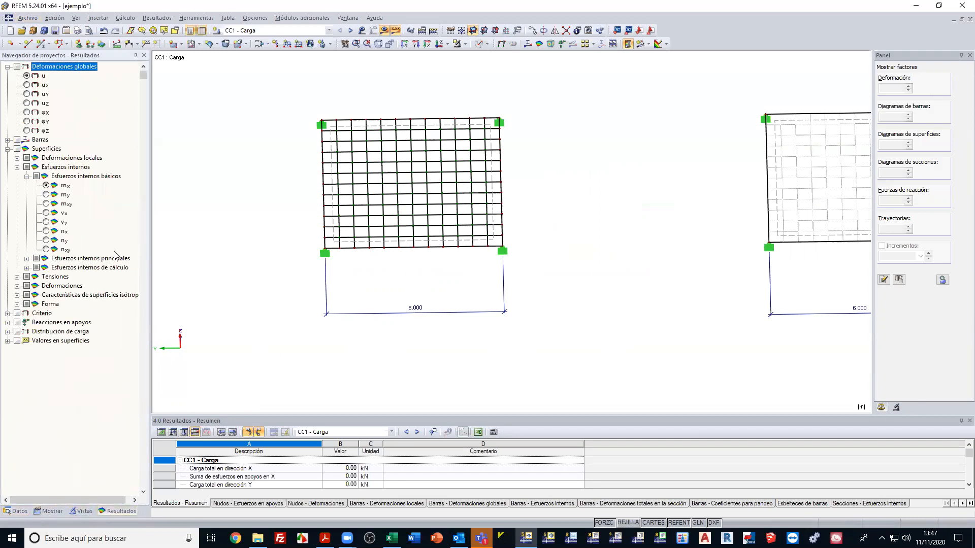
click(7, 140)
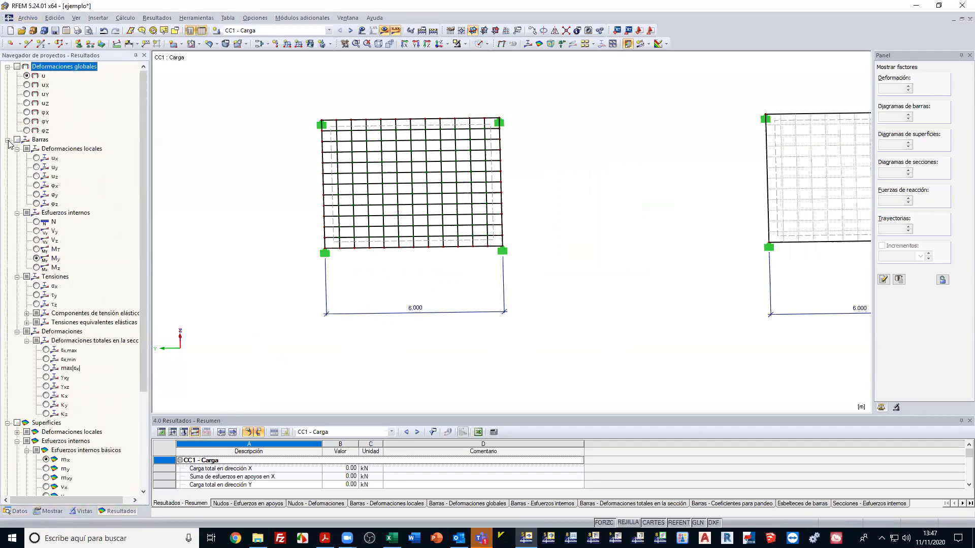
click(38, 222)
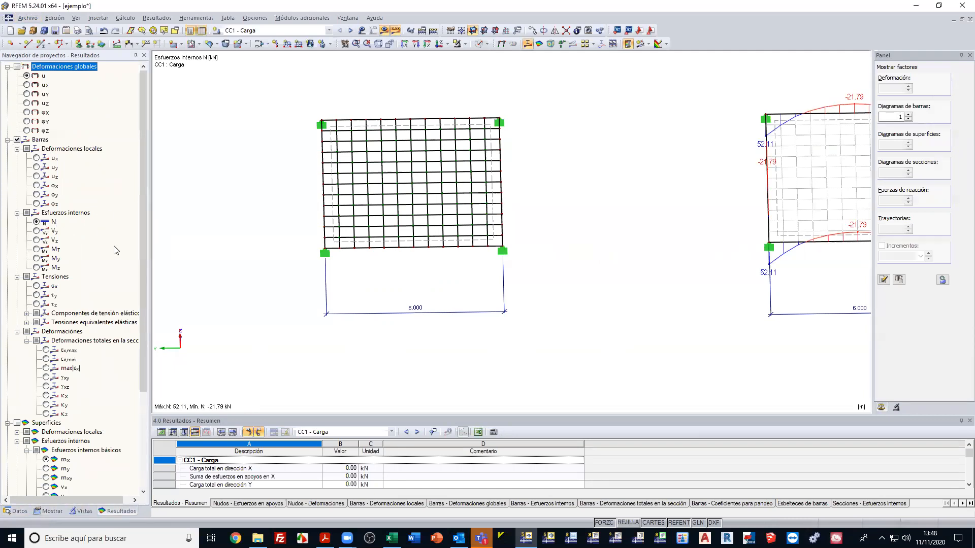
Isolate the ribbed slab with its beams and supports in visibility mode.
scroll(440, 195, down, 2)
drag(311, 93, 553, 301)
click(457, 44)
click(444, 109)
scroll(377, 197, up, 5)
ctrl+middle_drag(382, 207, 747, 104)
scroll(344, 225, up, 5)
ctrl+middle_drag(348, 233, 363, 279)
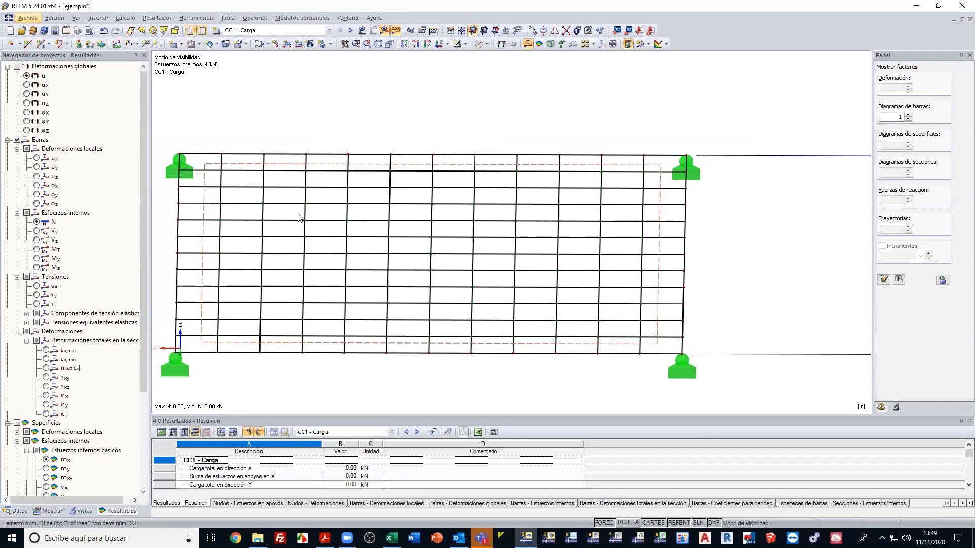
Examine the isolated ribbed slab's grid of members and surface as a wireframe model from several angles.
scroll(320, 210, down, 7)
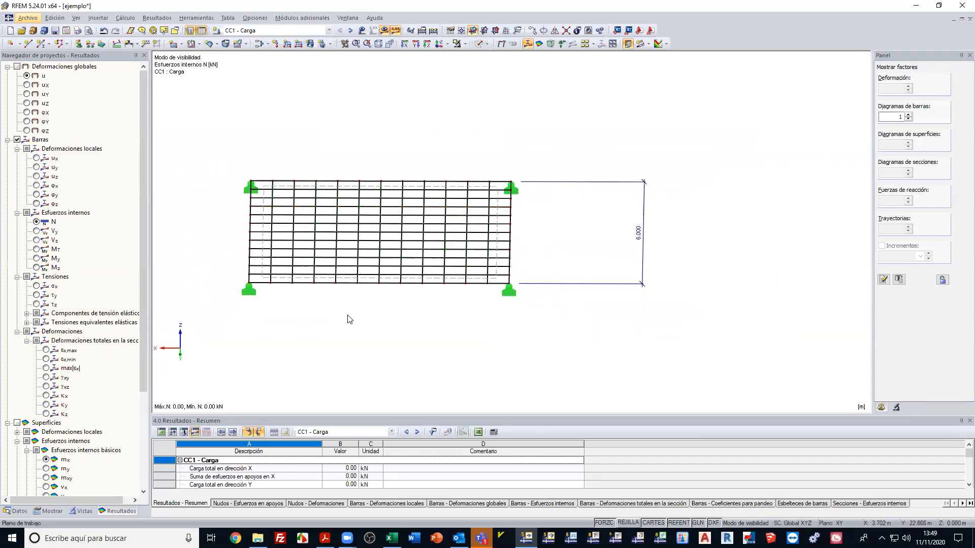
scroll(355, 311, down, 2)
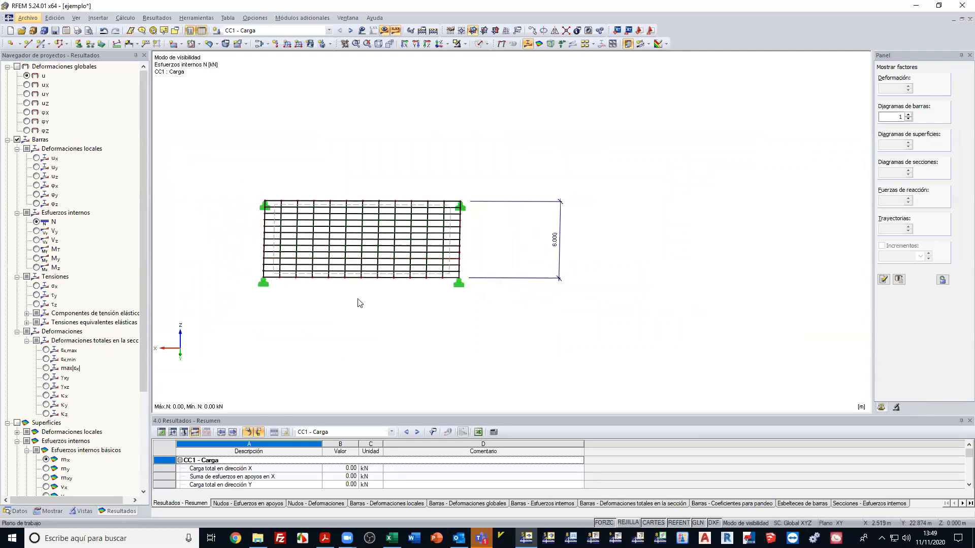
right_click(329, 317)
click(267, 330)
scroll(299, 224, up, 2)
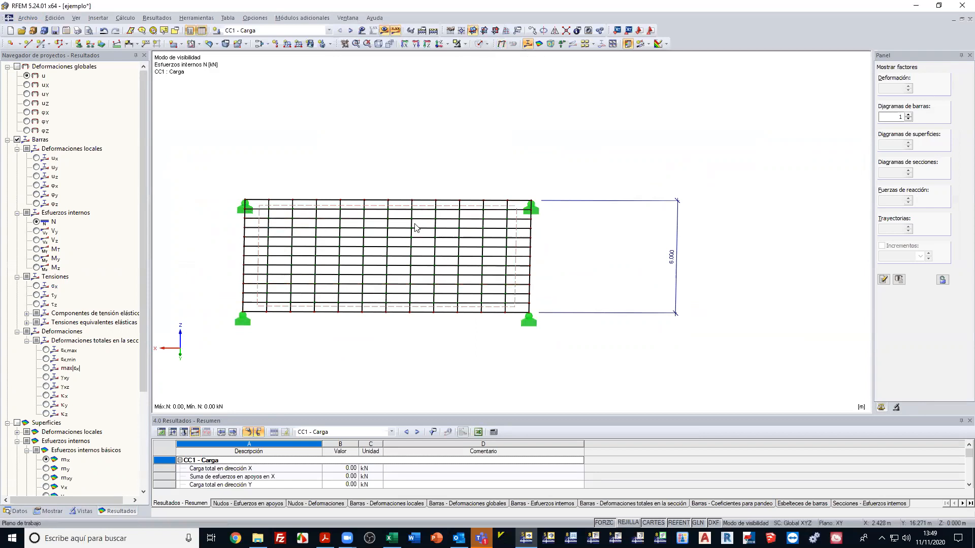
alt+middle_drag(340, 236, 341, 262)
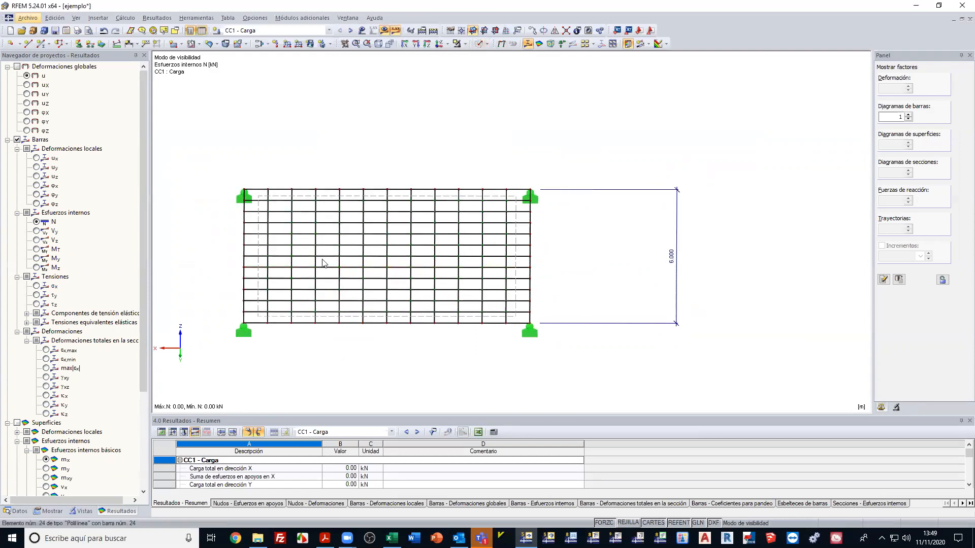
scroll(269, 279, up, 2)
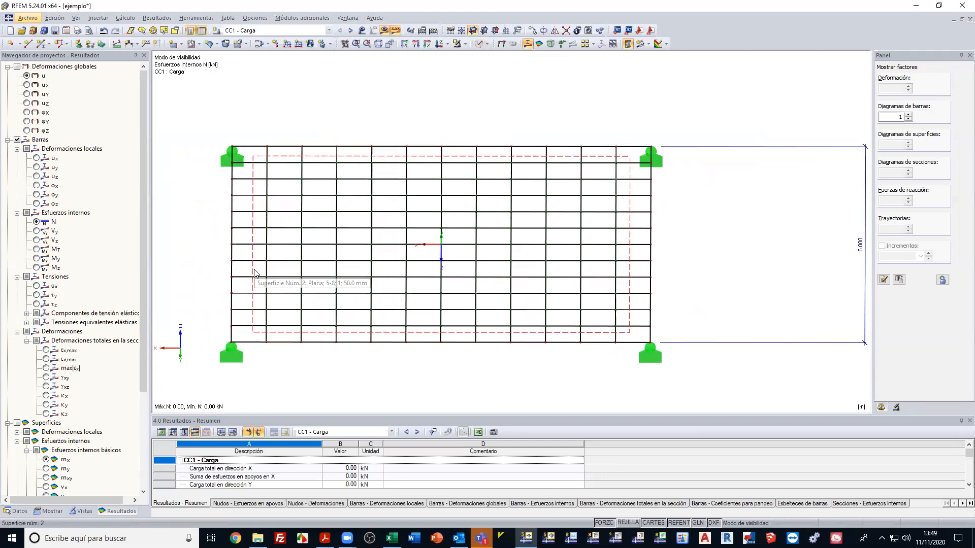
alt+middle_drag(301, 308, 335, 274)
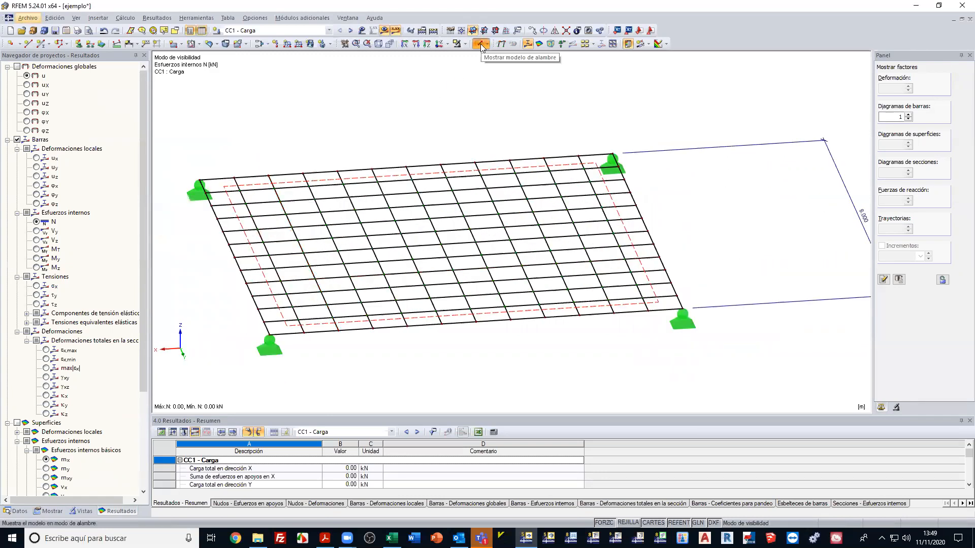
Switch the ribbed slab from wireframe to solid display and examine its ribs from below.
click(479, 44)
scroll(266, 223, up, 2)
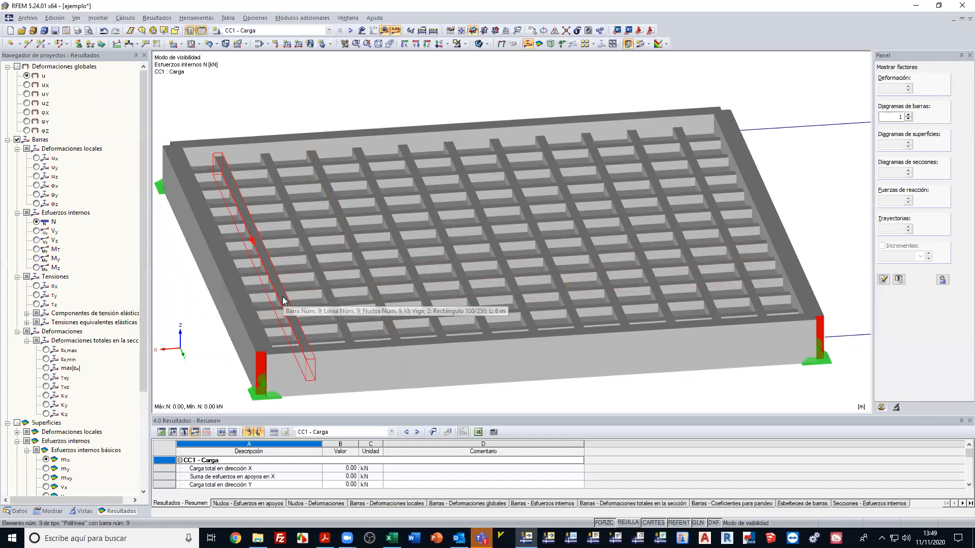
ctrl+middle_drag(283, 301, 362, 384)
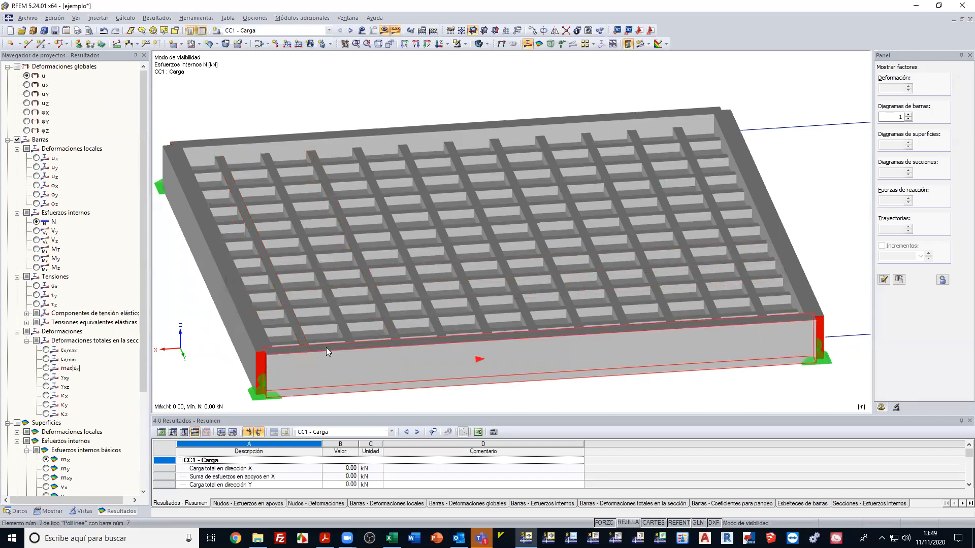
ctrl+middle_drag(288, 360, 281, 321)
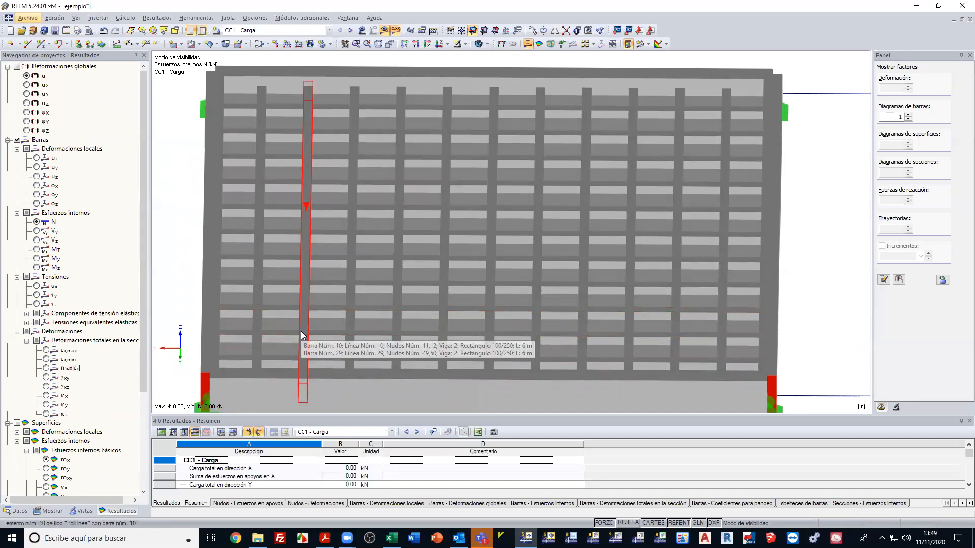
ctrl+middle_drag(302, 335, 333, 352)
scroll(327, 313, down, 3)
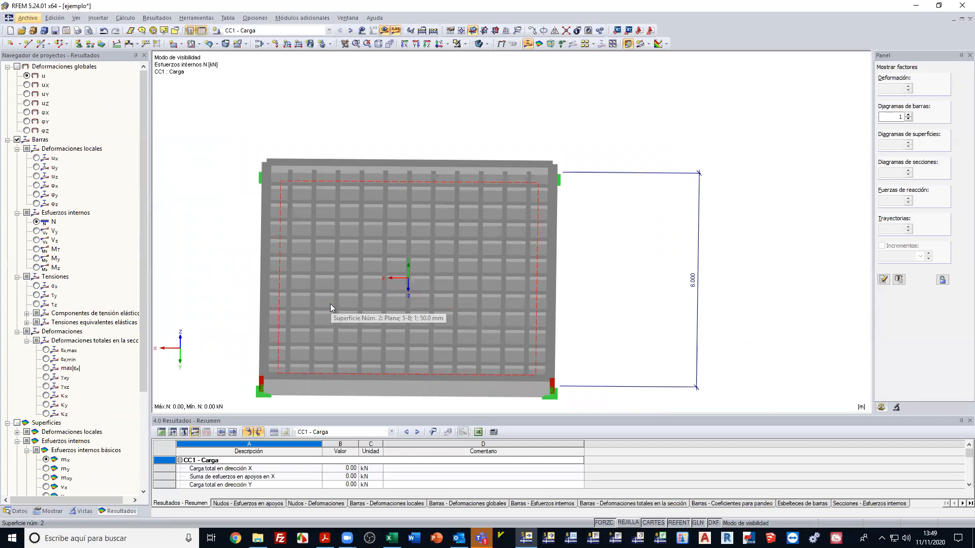
scroll(330, 308, up, 2)
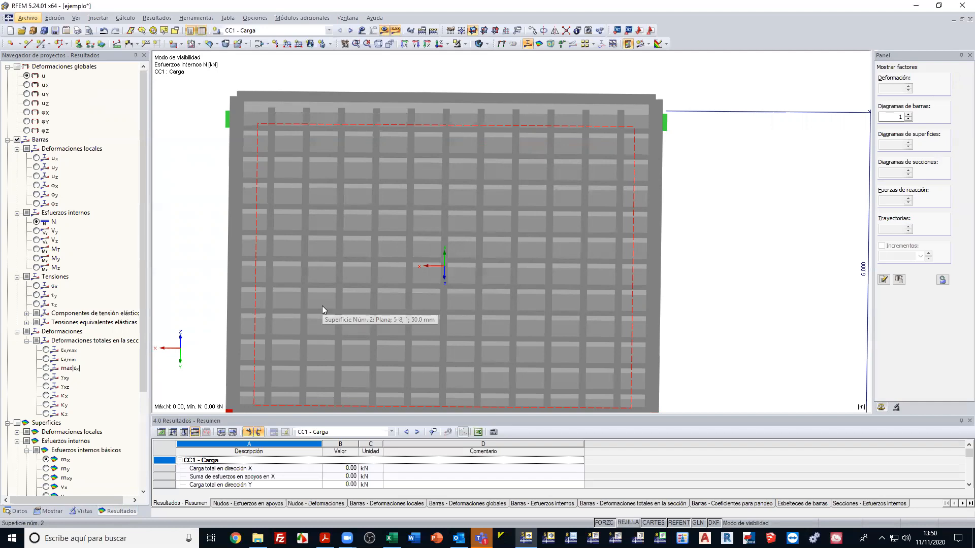
scroll(377, 162, down, 2)
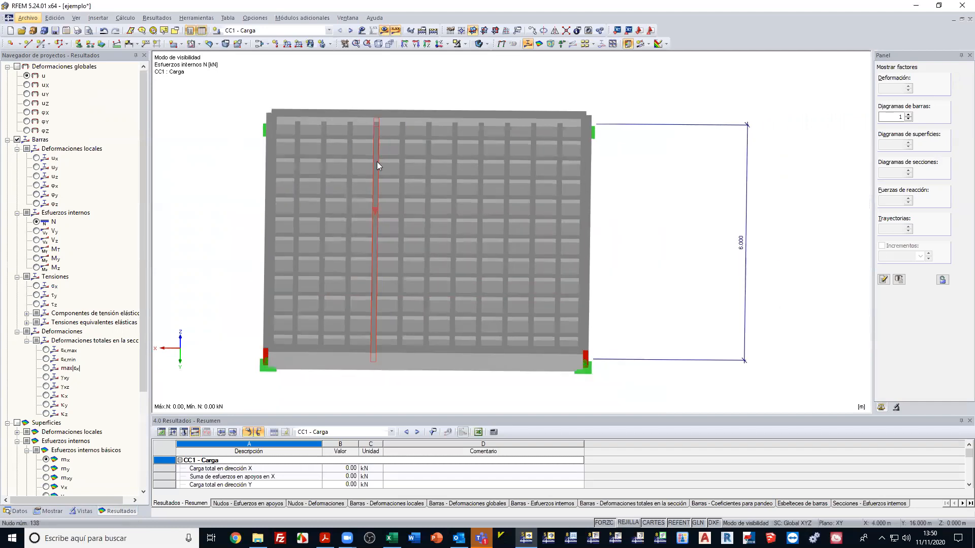
Set the z-eccentricity of the ribbed slab's surface to -125 mm.
double_click(388, 231)
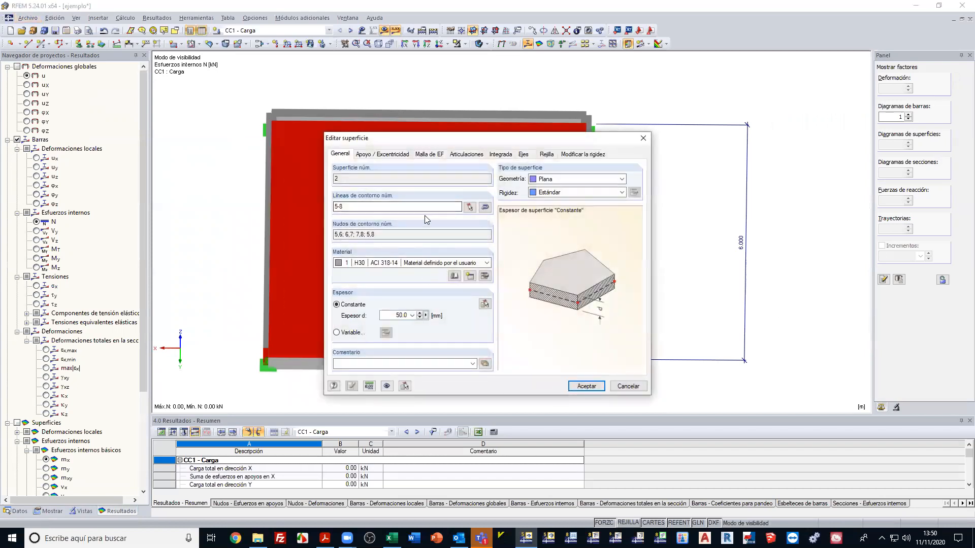
click(382, 154)
click(355, 208)
key(Escape)
click(359, 264)
key(BackSpace)
text(-125)
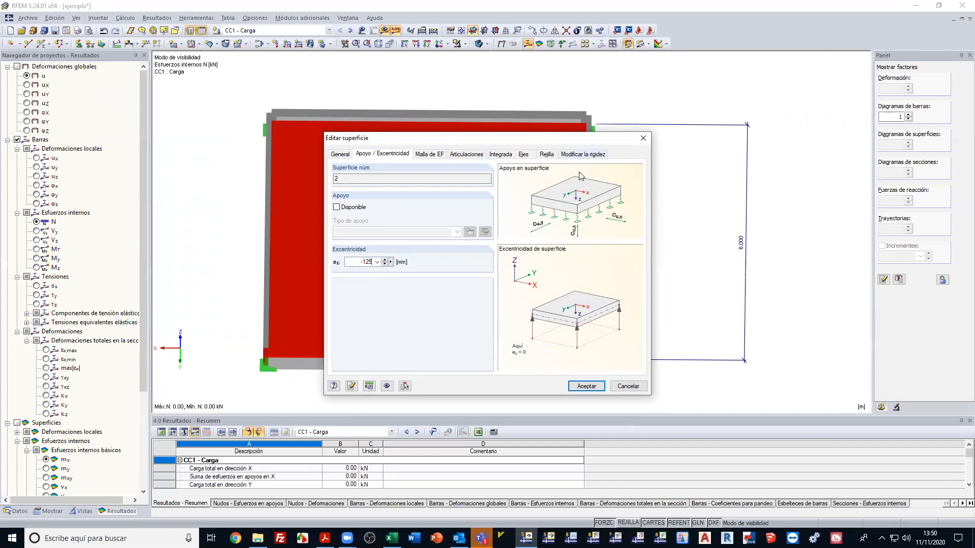
click(597, 388)
click(476, 287)
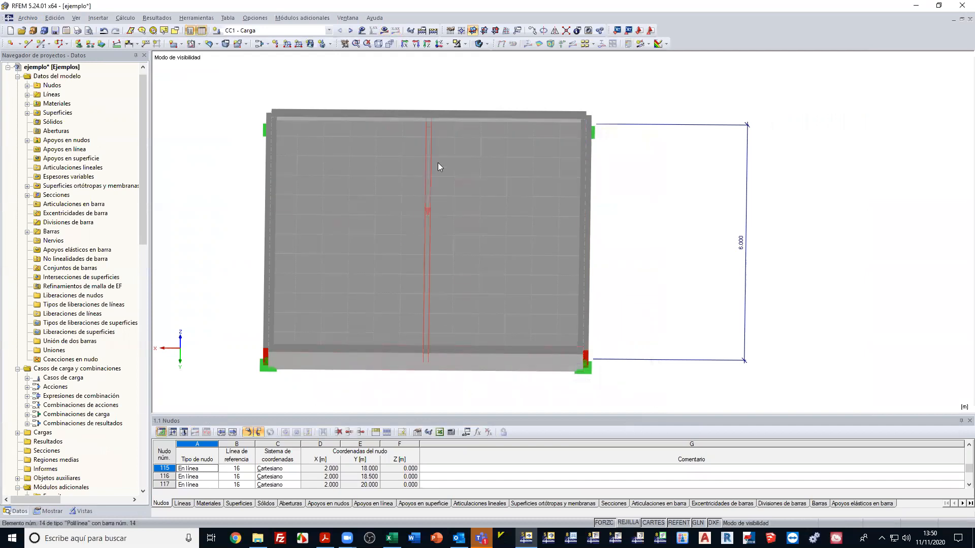
Change the solid rendering mode and view the rib ends along the slab's edge.
click(487, 44)
click(502, 63)
ctrl+middle_drag(574, 249, 407, 139)
scroll(533, 218, up, 3)
ctrl+middle_drag(518, 363, 487, 340)
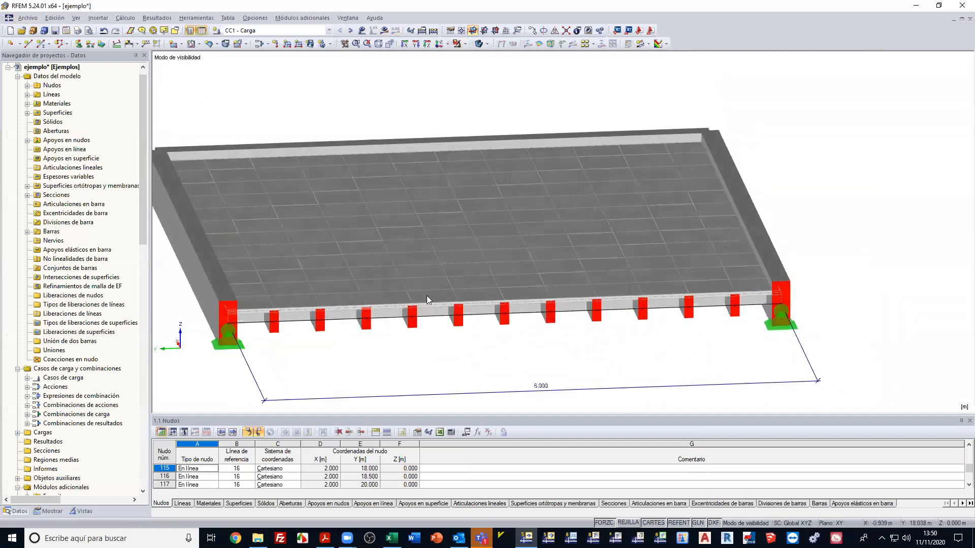
Examine up close how the slab surface meets the rib ends, including its height relative to their top faces.
scroll(386, 288, up, 6)
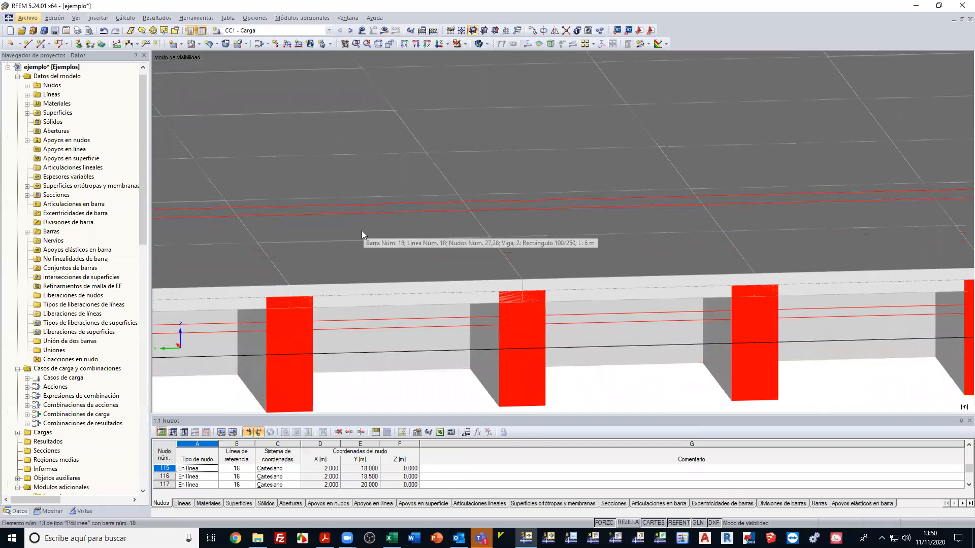
ctrl+middle_drag(340, 124, 366, 199)
scroll(249, 180, up, 4)
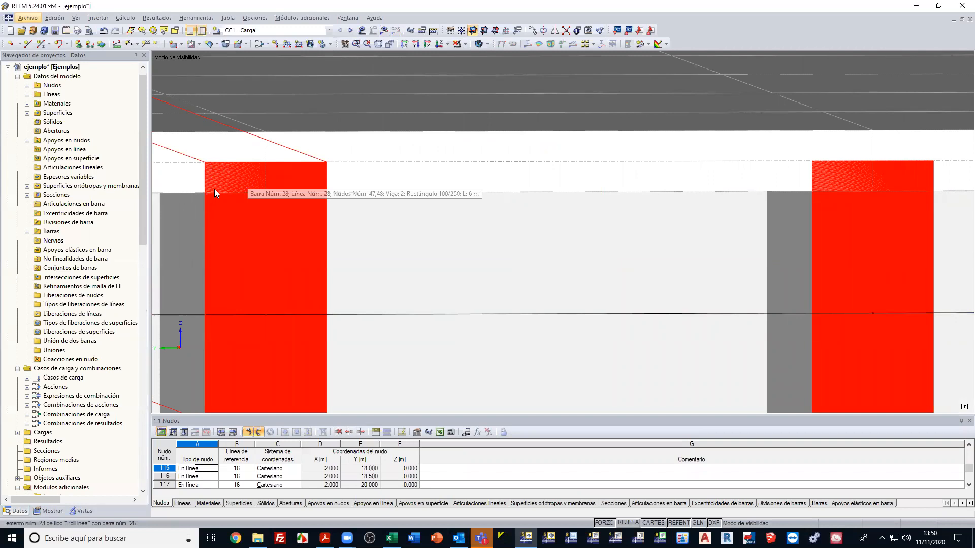
scroll(290, 184, down, 5)
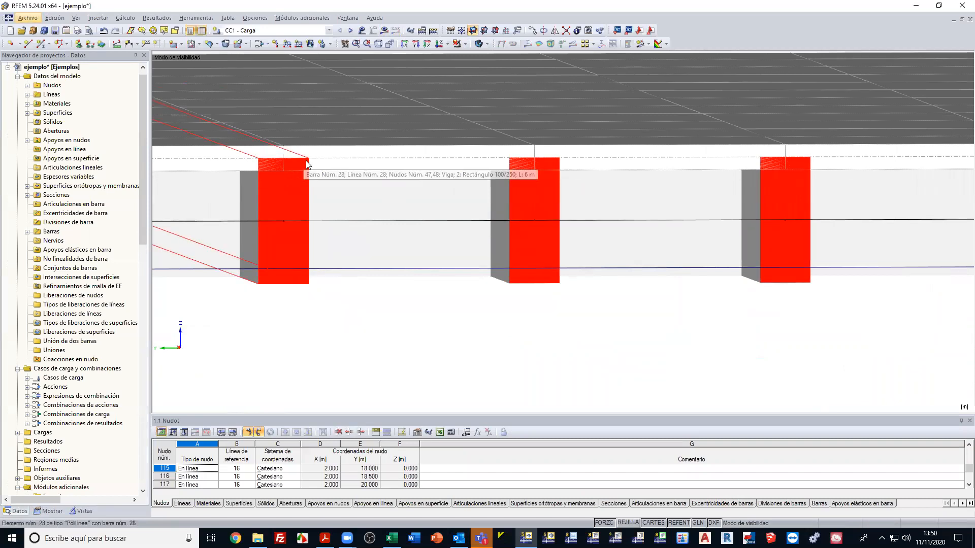
scroll(385, 222, down, 5)
ctrl+middle_drag(387, 224, 495, 350)
scroll(378, 219, down, 5)
scroll(378, 282, down, 3)
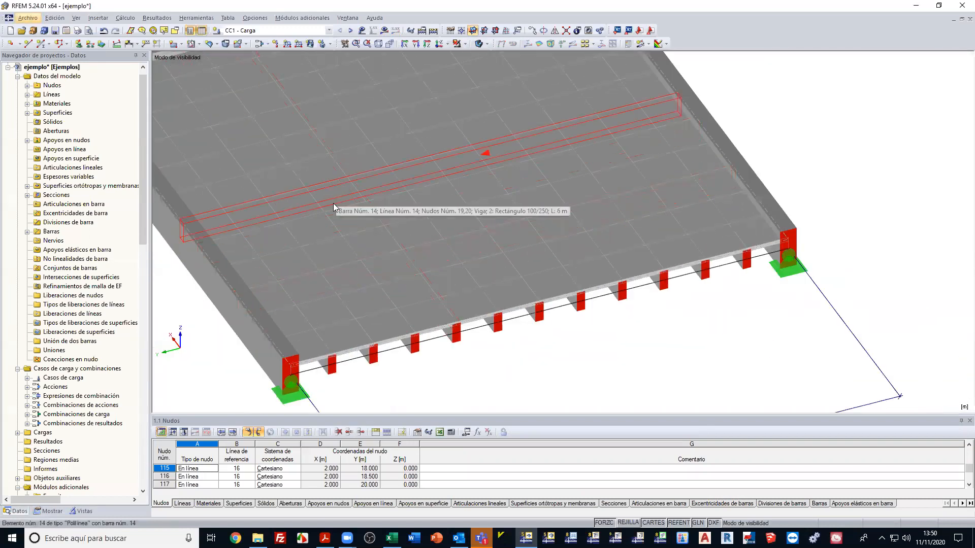
scroll(334, 203, down, 3)
ctrl+middle_drag(371, 226, 326, 207)
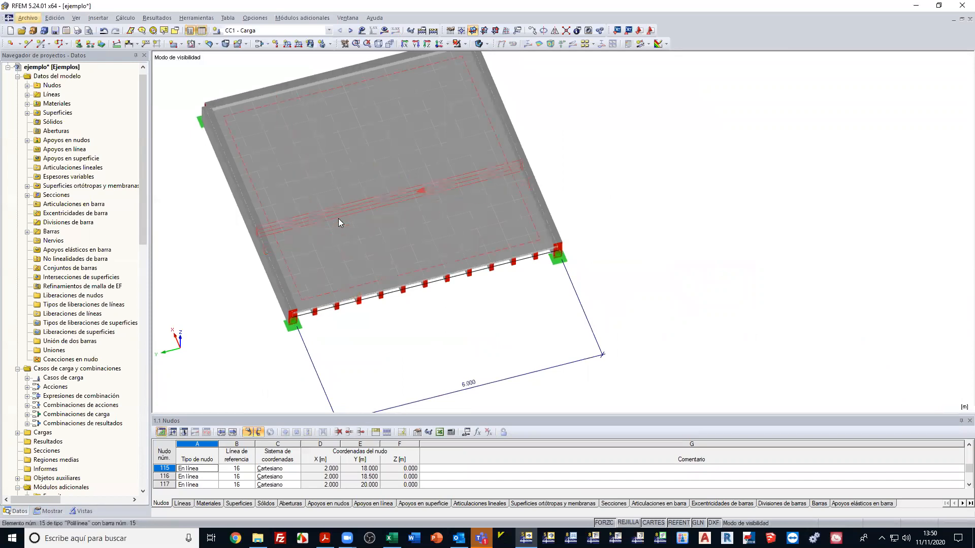
Increase the slab surface's negative z-eccentricity so that its underside rests on top of the ribs.
double_click(337, 221)
double_click(365, 263)
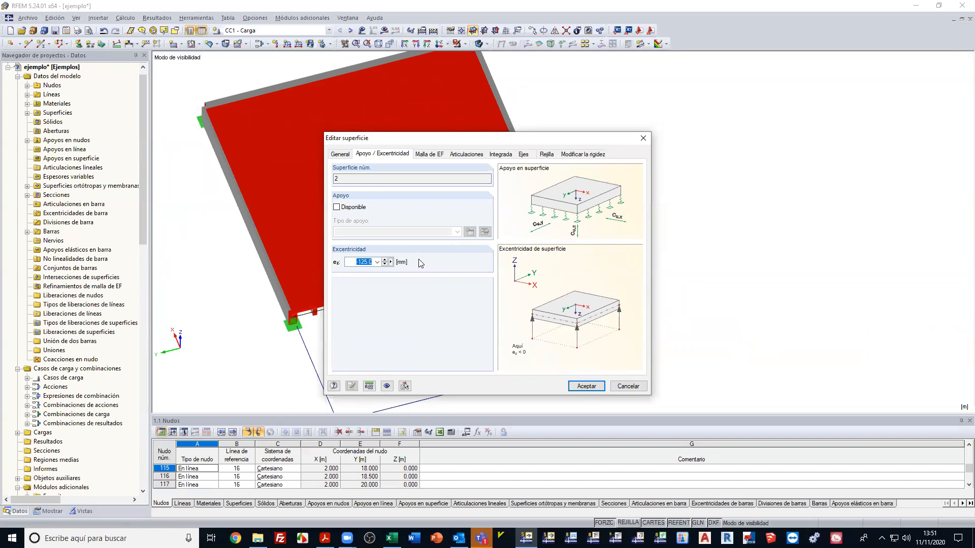
text(-1)
click(586, 386)
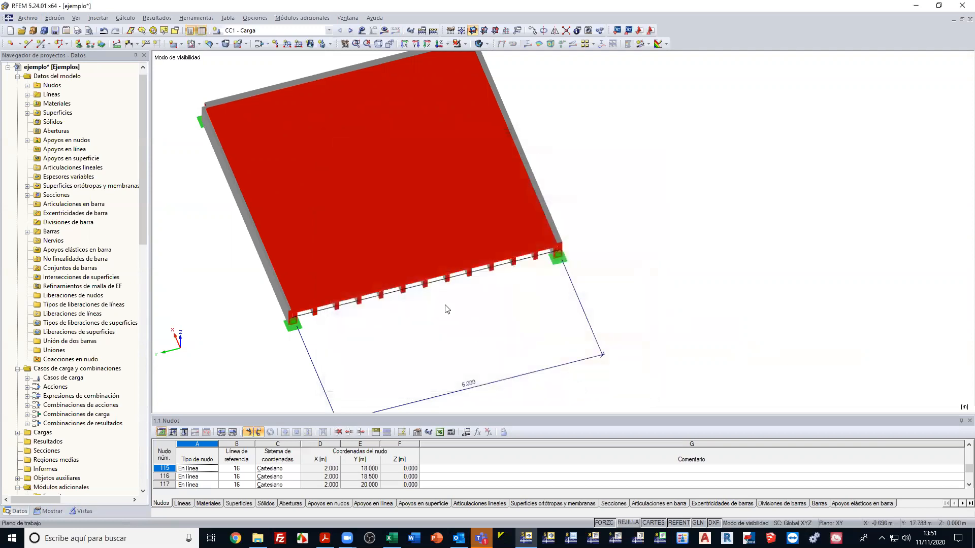
Check the contact between the slab's underside and the top faces of the ribs at the slab's edge.
scroll(413, 291, up, 3)
click(401, 247)
ctrl+middle_drag(401, 248, 397, 195)
middle_drag(397, 196, 533, 360)
scroll(463, 294, up, 8)
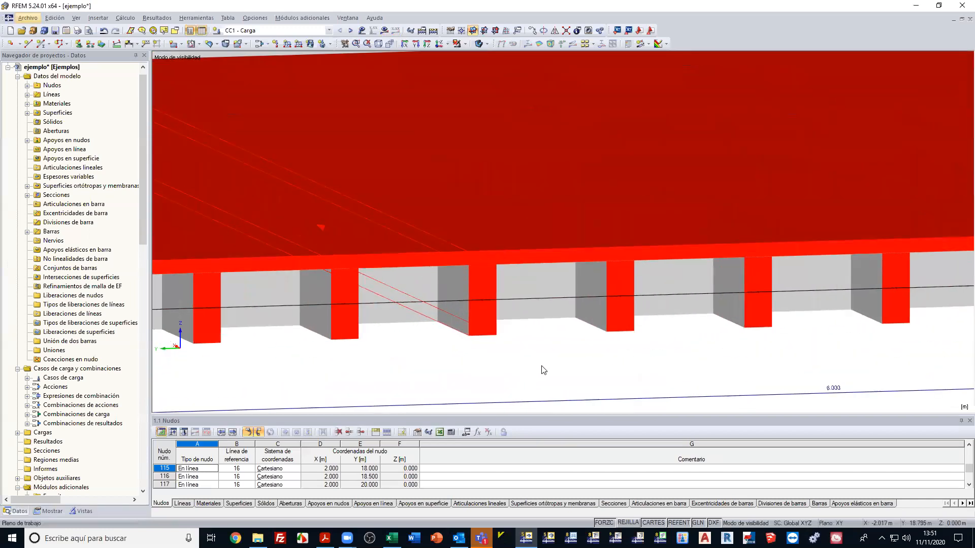
click(542, 367)
scroll(495, 285, up, 3)
scroll(472, 258, up, 3)
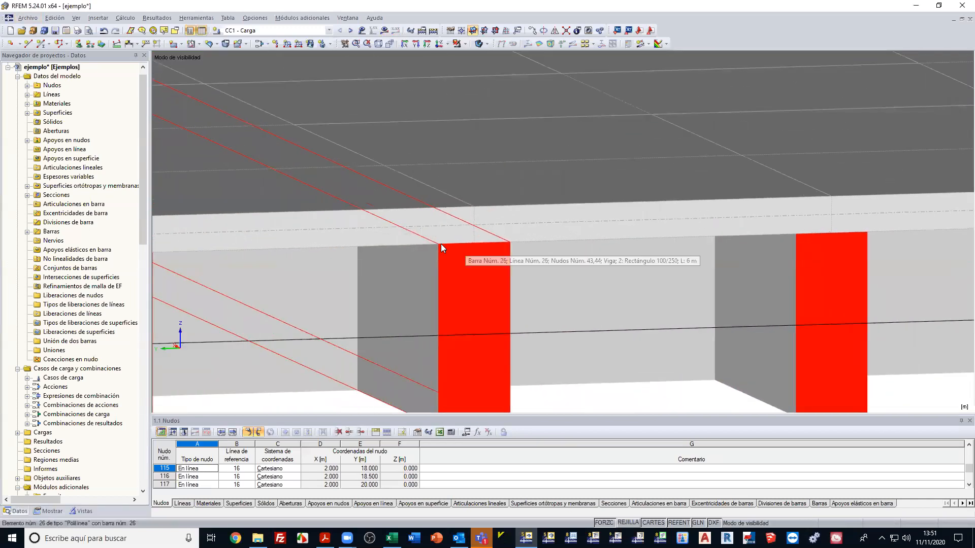
scroll(338, 239, down, 1)
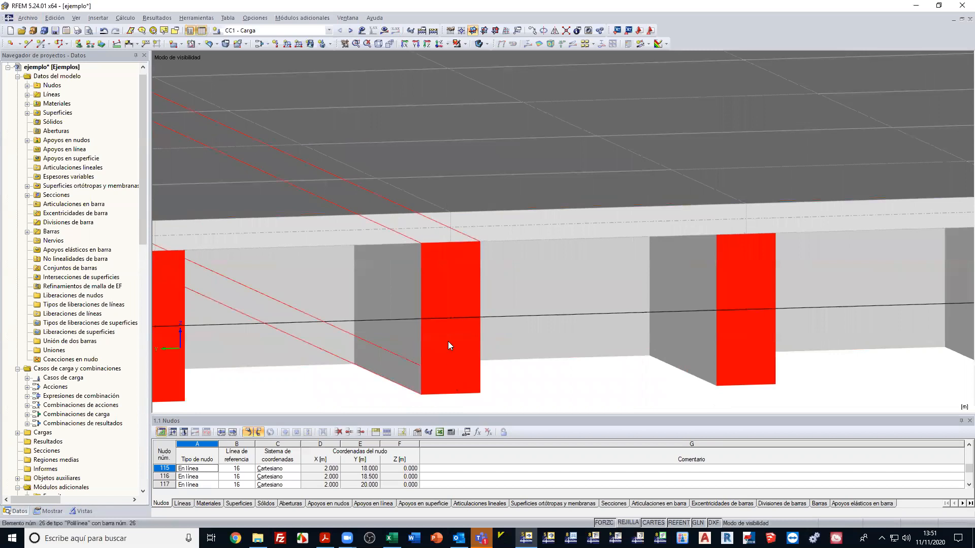
mouse_move(450, 213)
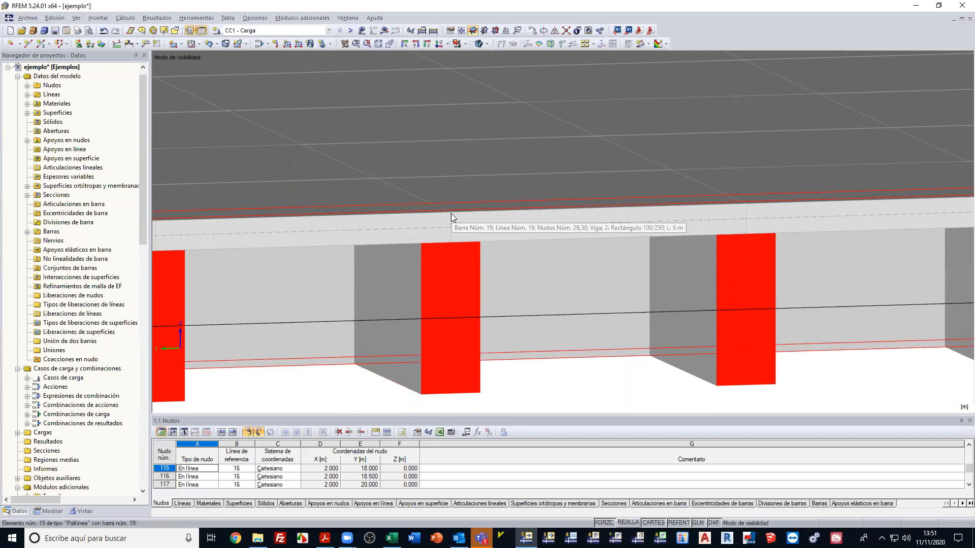
Cancel the hiding of objects and view the complete model with both slabs side by side.
scroll(378, 197, down, 5)
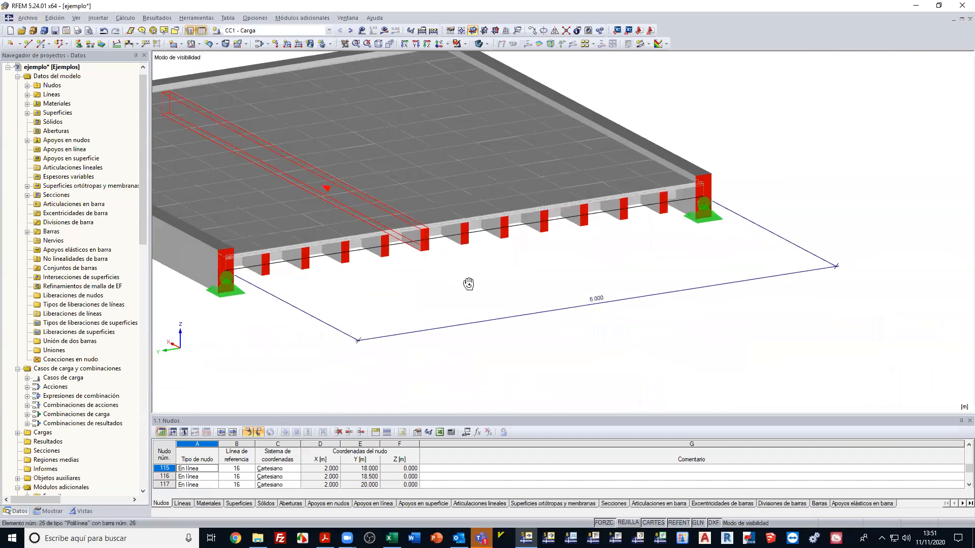
right_drag(453, 289, 512, 351)
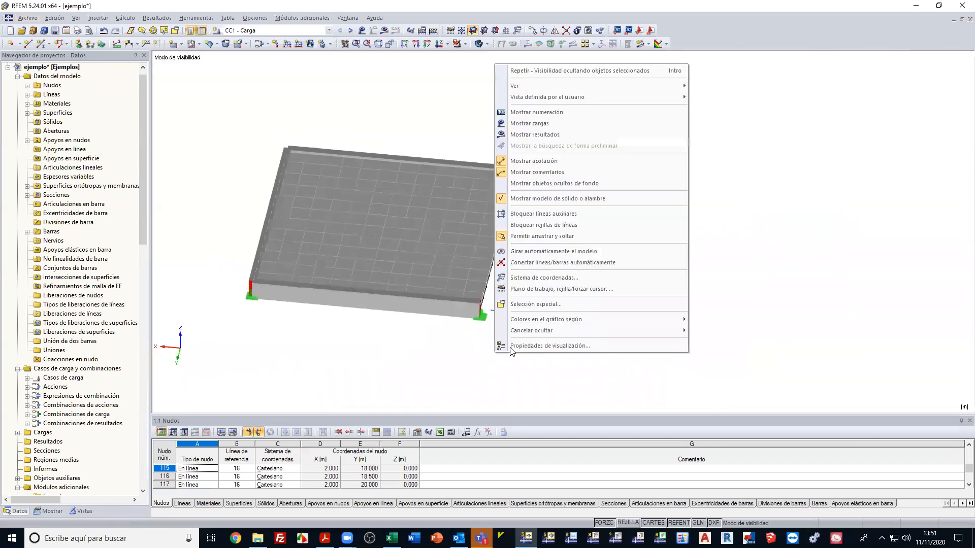
click(708, 330)
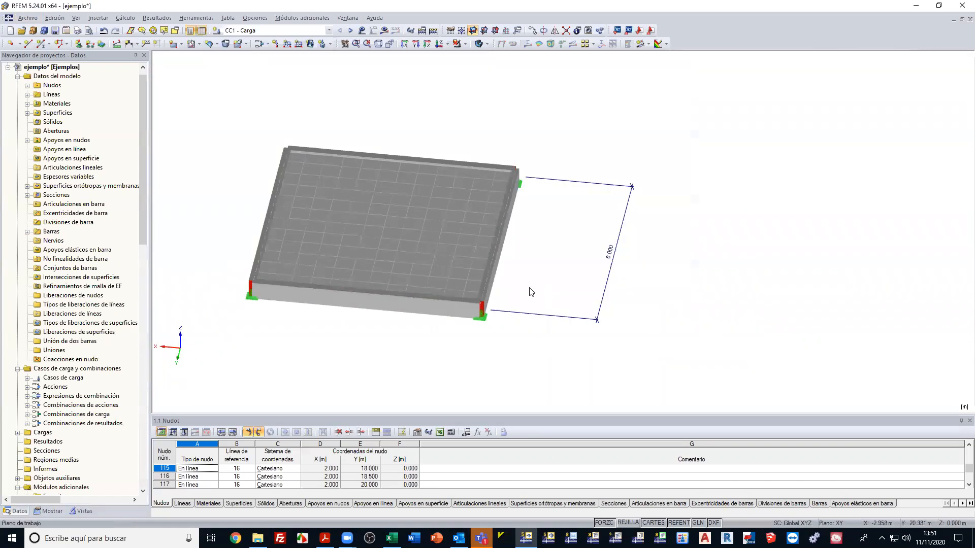
scroll(551, 302, down, 2)
ctrl+middle_drag(477, 335, 325, 333)
ctrl+middle_drag(490, 326, 371, 316)
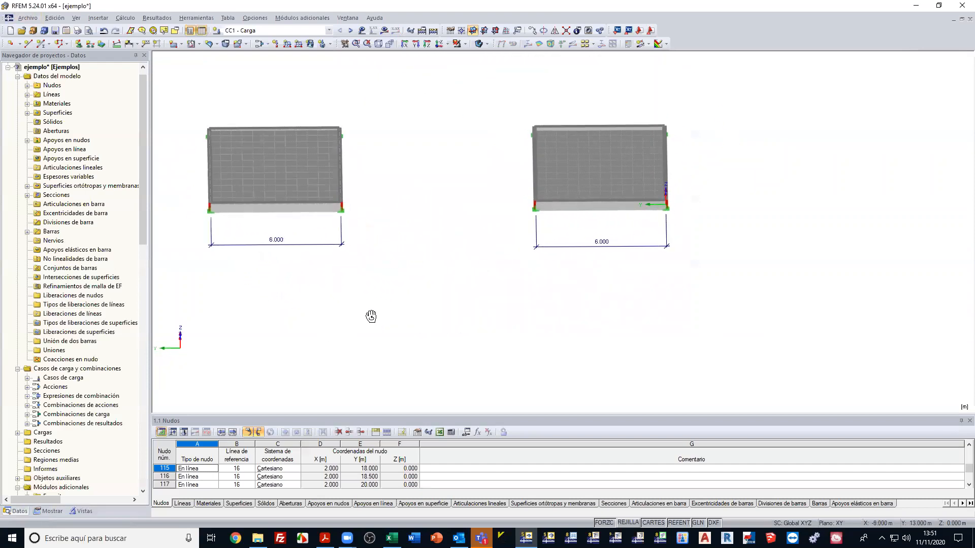
scroll(371, 316, down, 1)
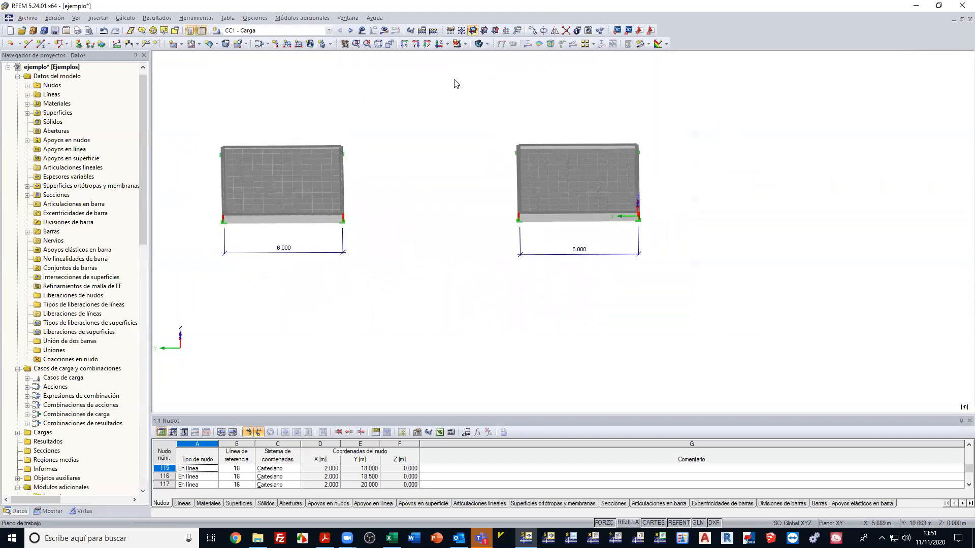
Display the loads of load case CC1 on both slabs and examine them from the side.
click(361, 31)
ctrl+middle_drag(296, 168, 286, 45)
scroll(349, 184, up, 6)
scroll(479, 184, down, 1)
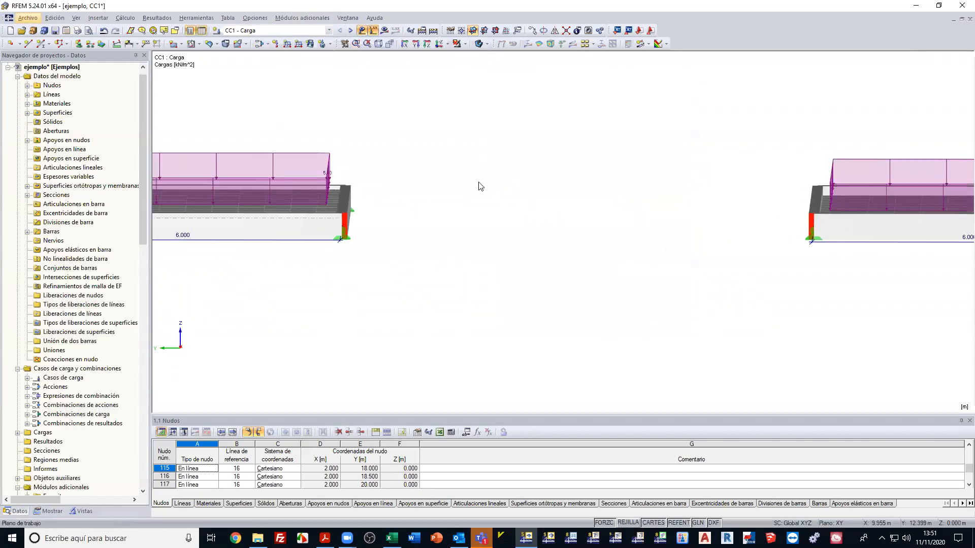
scroll(478, 183, down, 1)
ctrl+middle_drag(478, 183, 472, 203)
scroll(465, 191, down, 2)
Calculate load case CC1 and display the global deformations u without the member force diagrams.
click(385, 30)
click(474, 285)
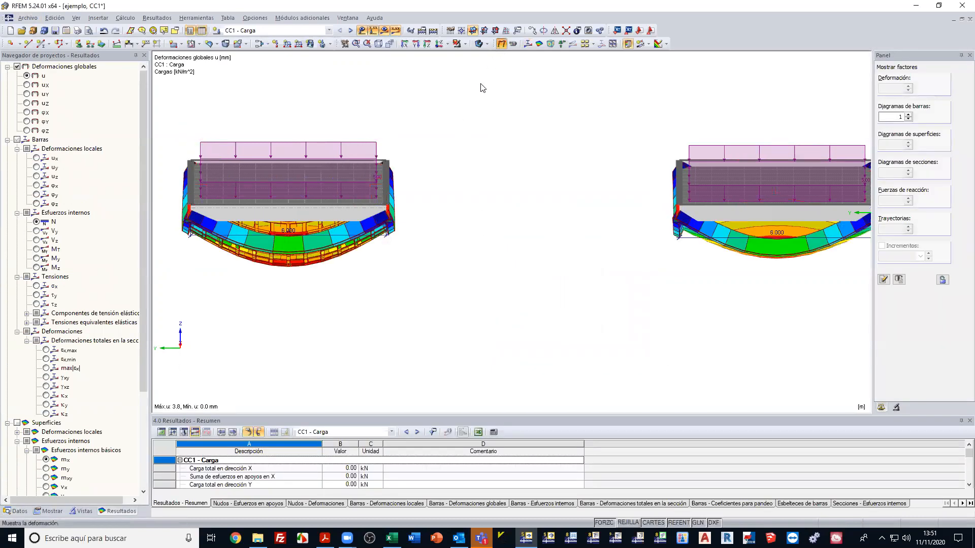
click(501, 44)
ctrl+middle_drag(465, 122, 464, 183)
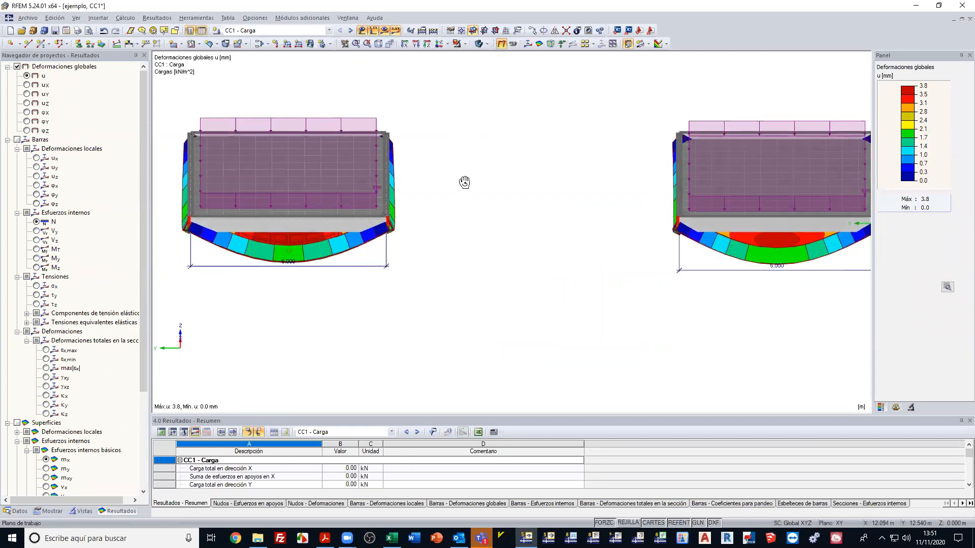
Hide the loads and switch the model from solid rendering to a wireframe display.
click(361, 30)
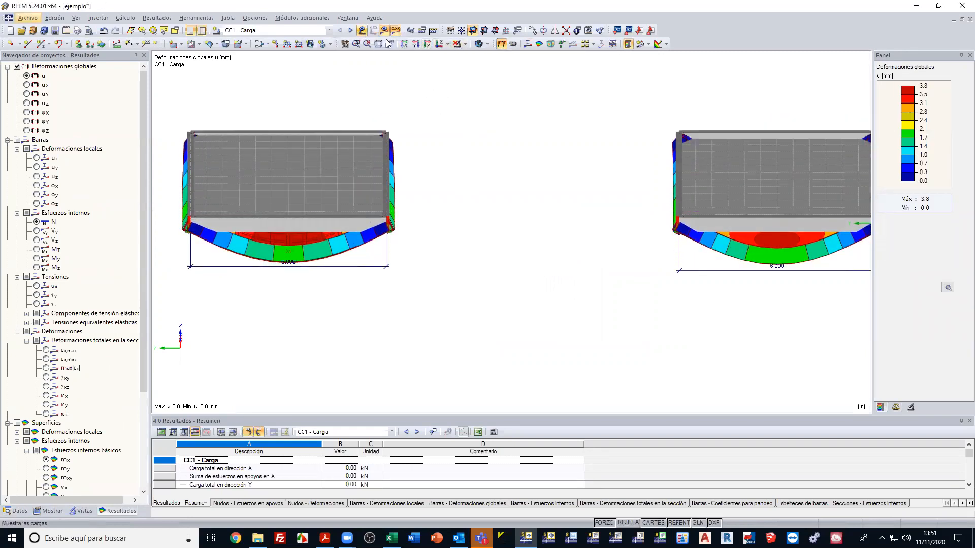
click(479, 44)
click(489, 57)
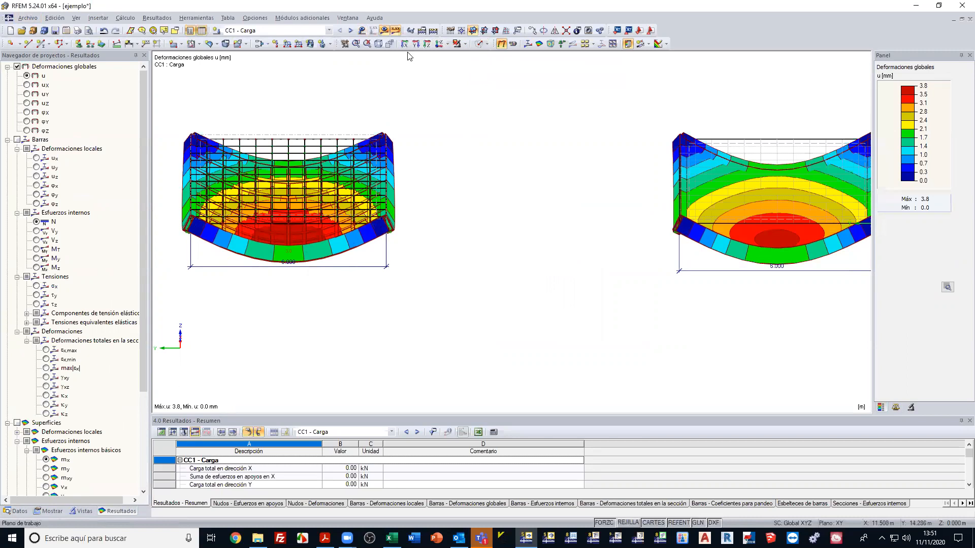
Compare the global deformation u contours of the orthotropic slab and the explicitly ribbed slab from above and at an angle.
click(439, 44)
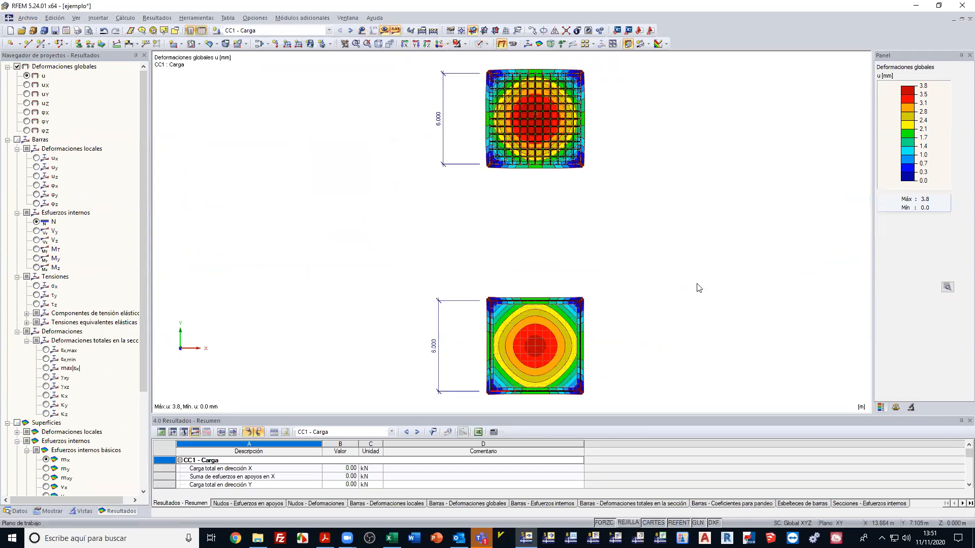
scroll(547, 115, up, 1)
ctrl+middle_drag(457, 281, 447, 309)
scroll(448, 309, up, 4)
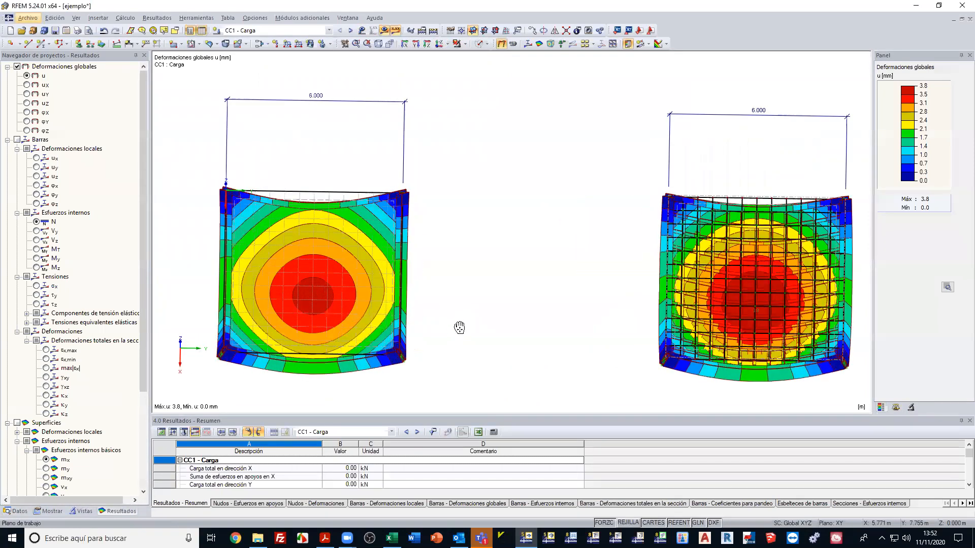
middle_drag(466, 342, 455, 338)
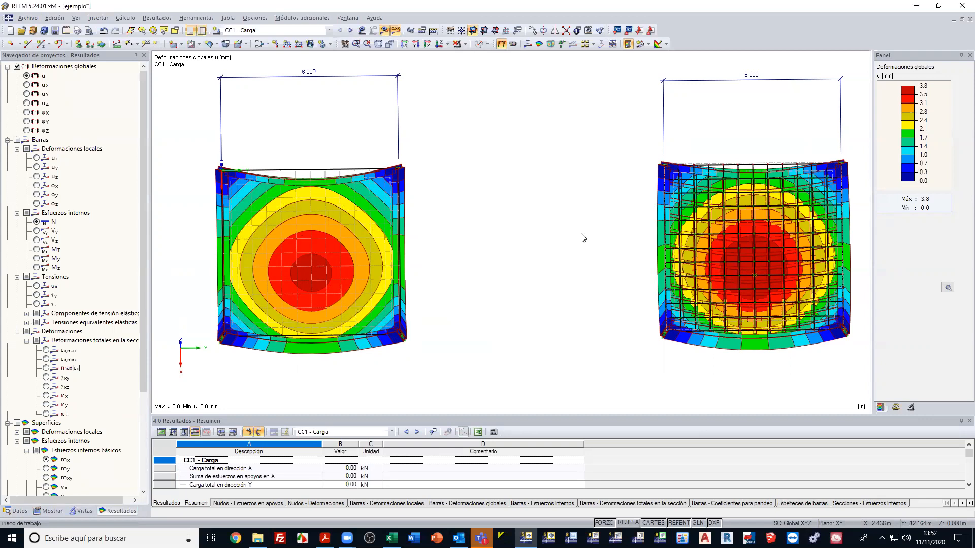
scroll(587, 237, down, 1)
middle_drag(635, 270, 519, 278)
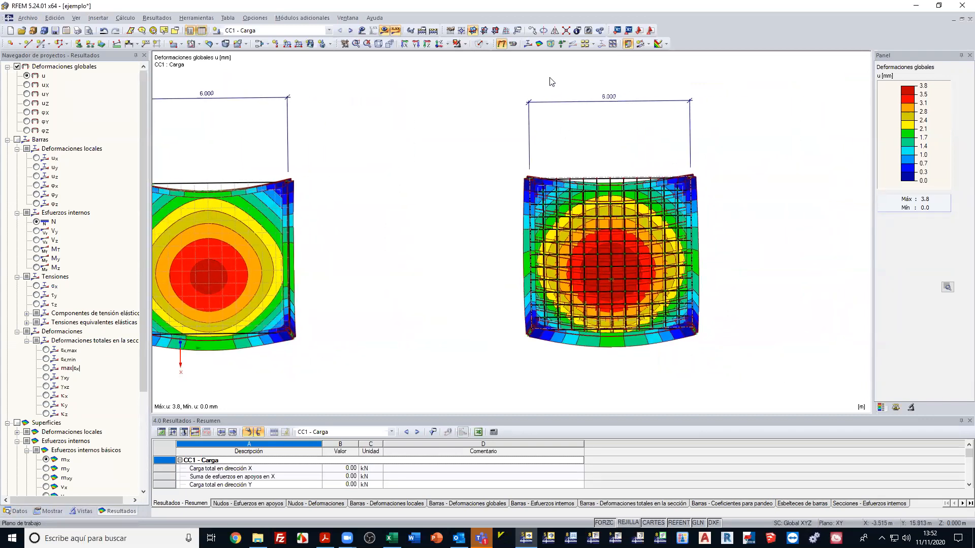
ctrl+middle_drag(451, 227, 762, 215)
ctrl+middle_drag(264, 244, 704, 197)
ctrl+middle_drag(413, 274, 353, 245)
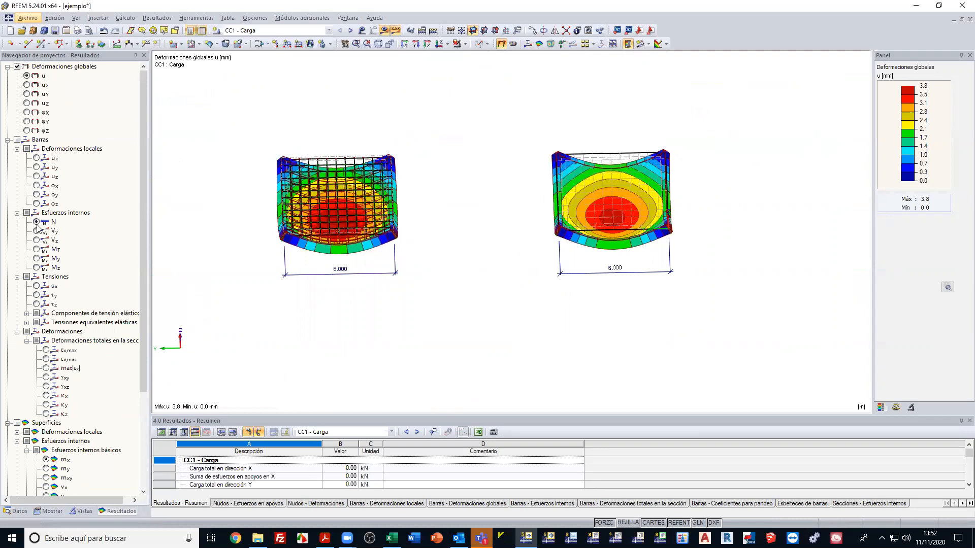
Display the My bending moments of the members and examine the ribs of the ribbed slab up close.
click(36, 258)
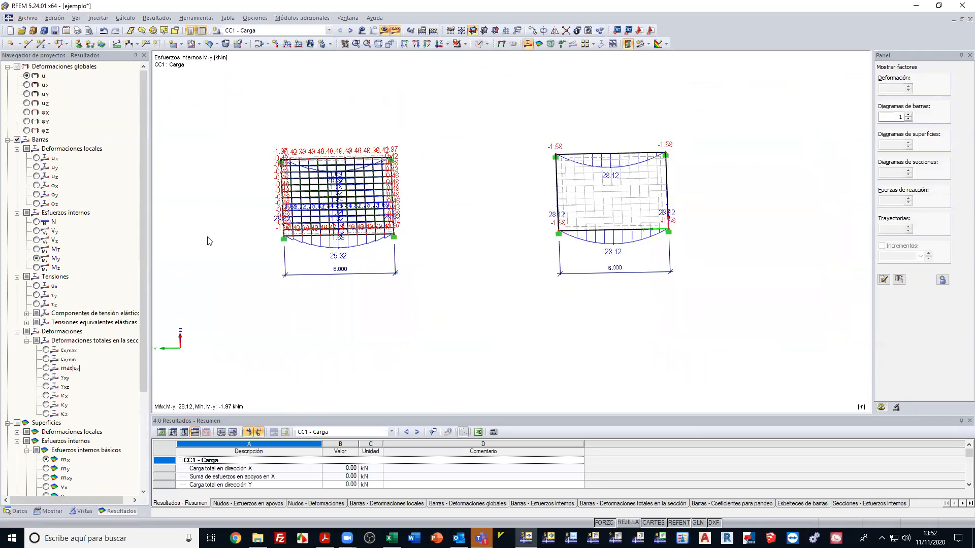
scroll(287, 204, up, 5)
ctrl+middle_drag(404, 235, 379, 218)
scroll(378, 218, up, 4)
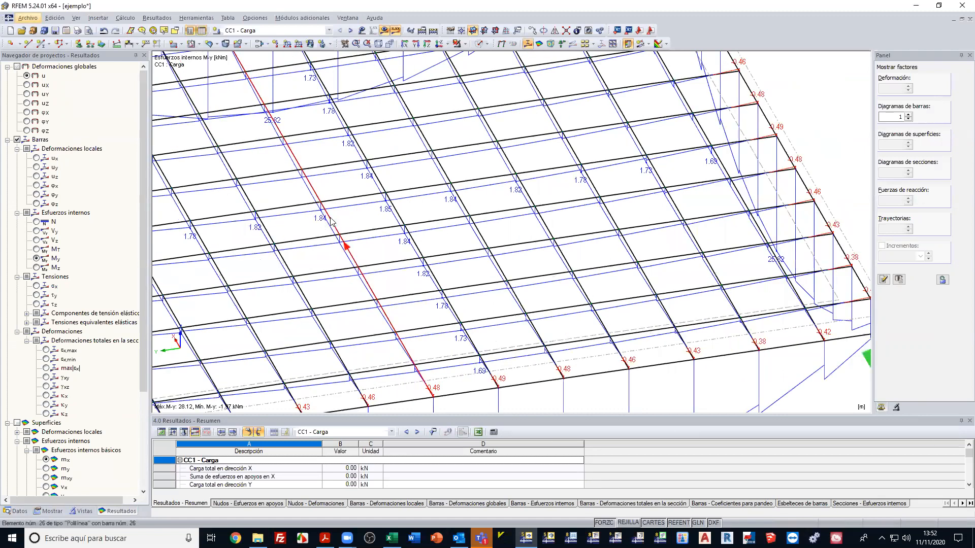
Isolate one central rib to inspect its My diagram, and switch its result to the normal force N.
click(465, 45)
ctrl+middle_drag(398, 207, 660, 179)
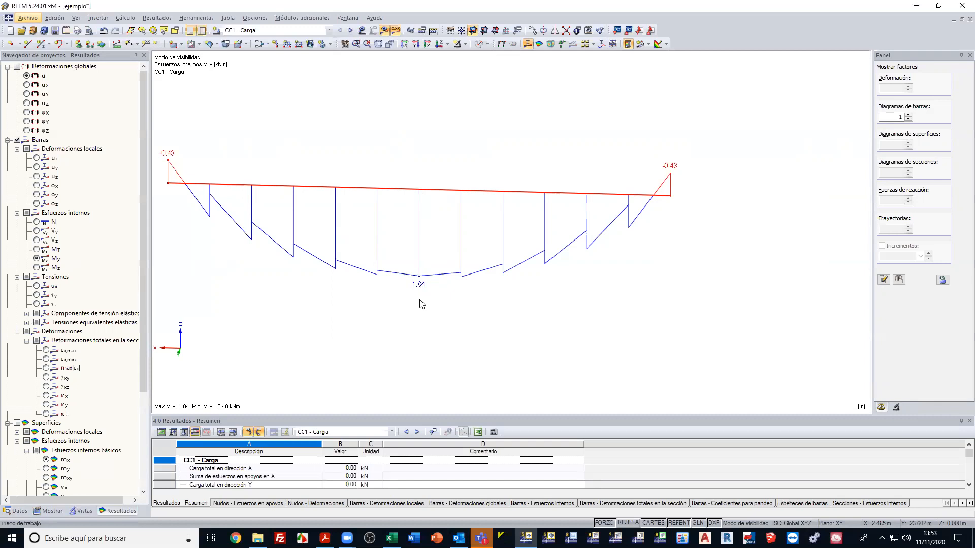
click(37, 222)
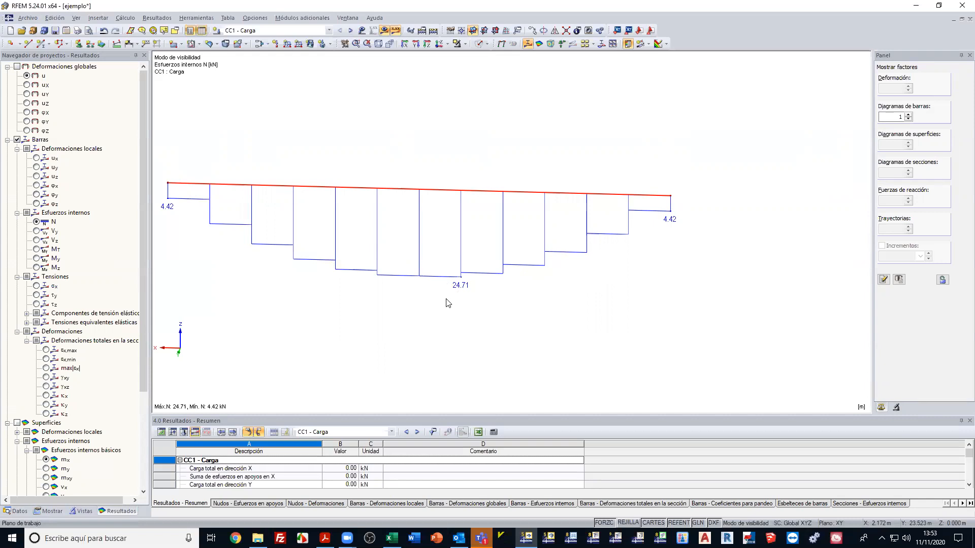
scroll(441, 286, down, 2)
alt+middle_drag(483, 297, 417, 331)
scroll(433, 280, up, 1)
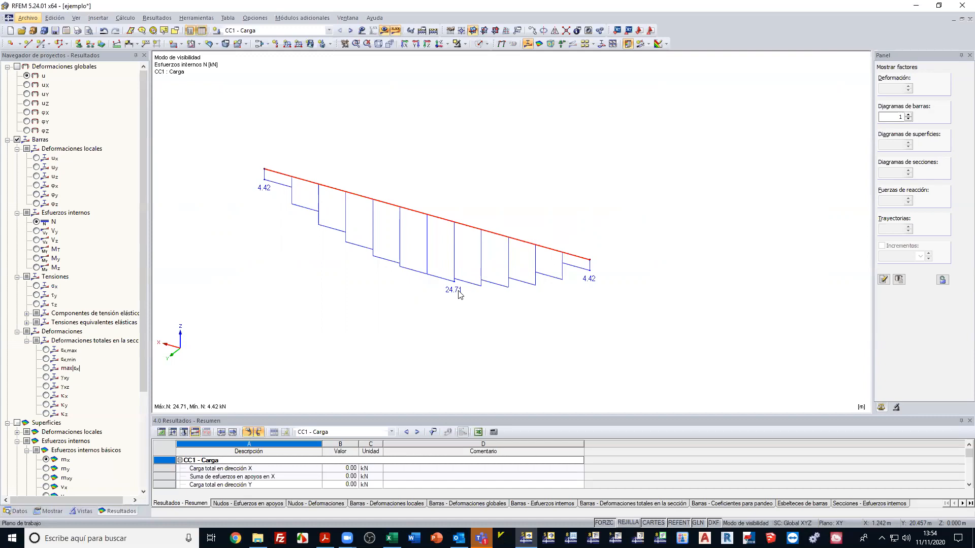
Bring back the hidden objects and turn off the member results, with both slabs in view.
right_click(339, 304)
mouse_move(527, 284)
click(568, 282)
scroll(412, 304, down, 15)
alt+middle_drag(535, 322, 457, 346)
scroll(583, 298, up, 5)
scroll(583, 298, up, 4)
ctrl+middle_drag(605, 310, 527, 350)
click(526, 44)
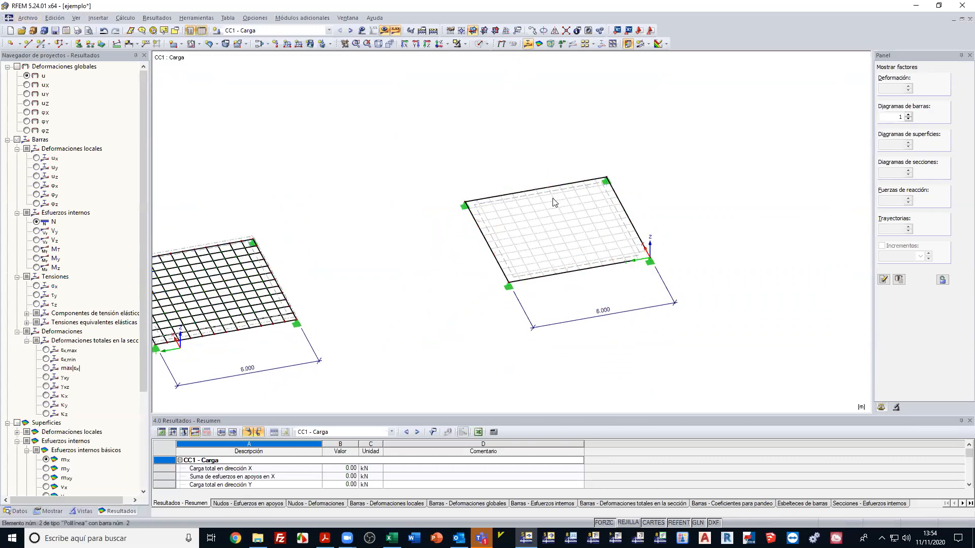
ctrl+middle_drag(494, 254, 453, 251)
middle_drag(303, 238, 327, 309)
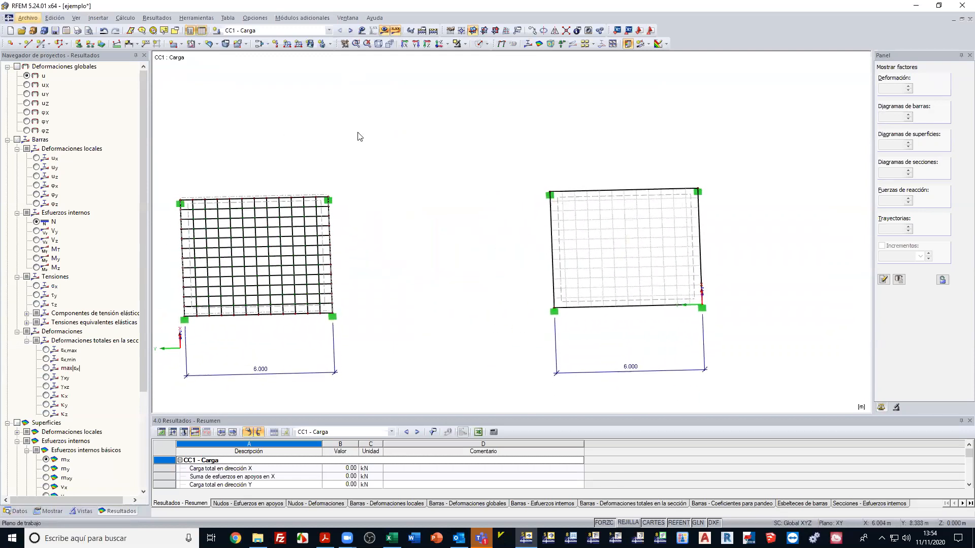
Start a new member of type "Viga de resultados" with the cross-section Rectángulo 100/250, H30.
click(42, 44)
click(581, 177)
click(564, 268)
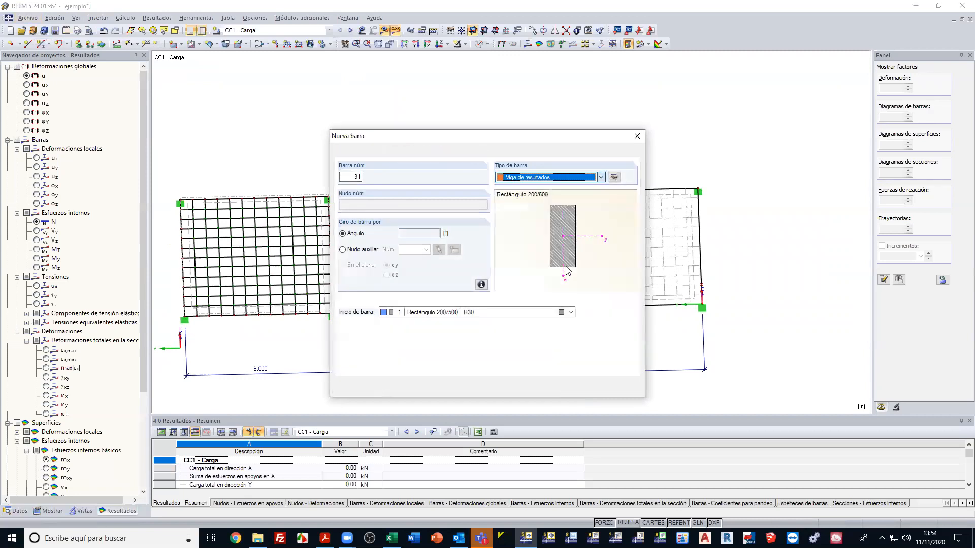
click(569, 311)
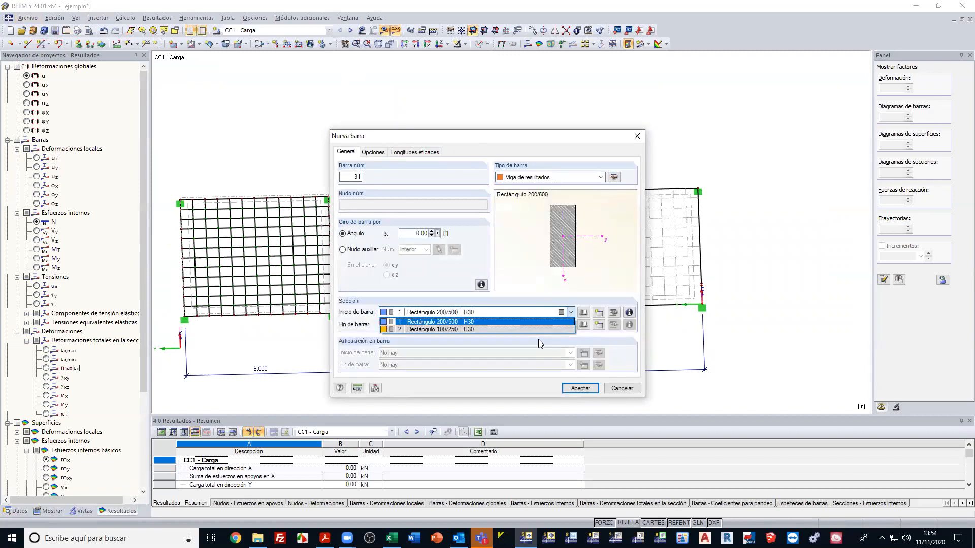
click(500, 329)
Set the result beam to integrate within a general cuboid, including only surface 1 and no solids or members.
click(613, 178)
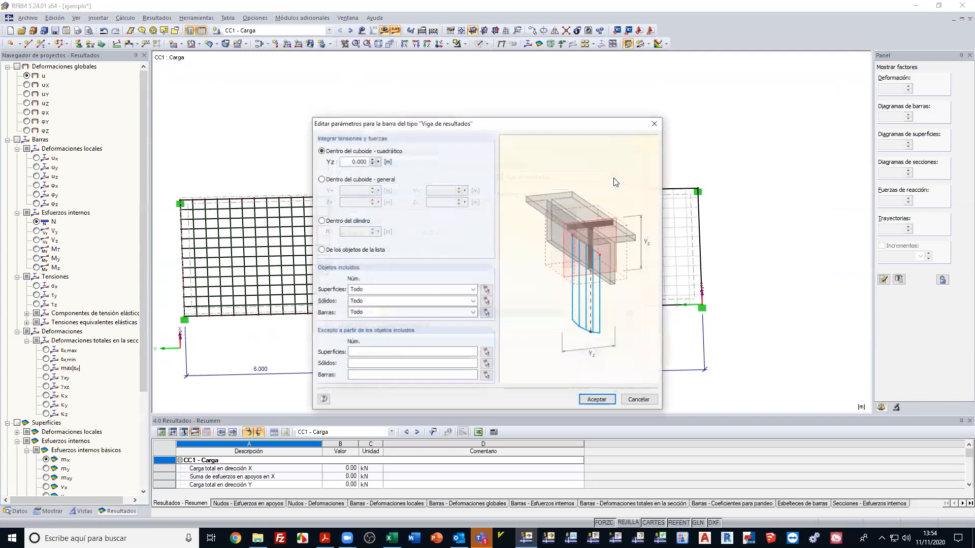
click(340, 179)
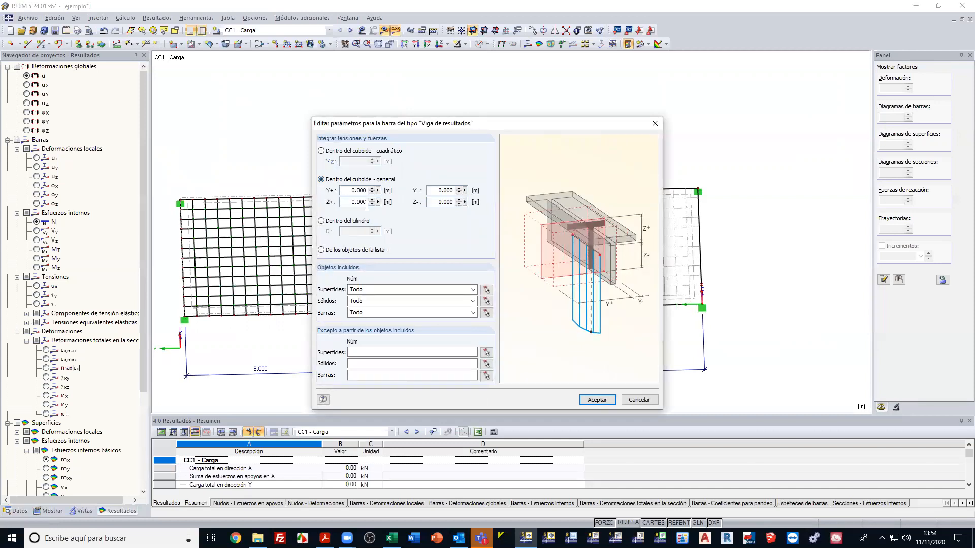
click(486, 289)
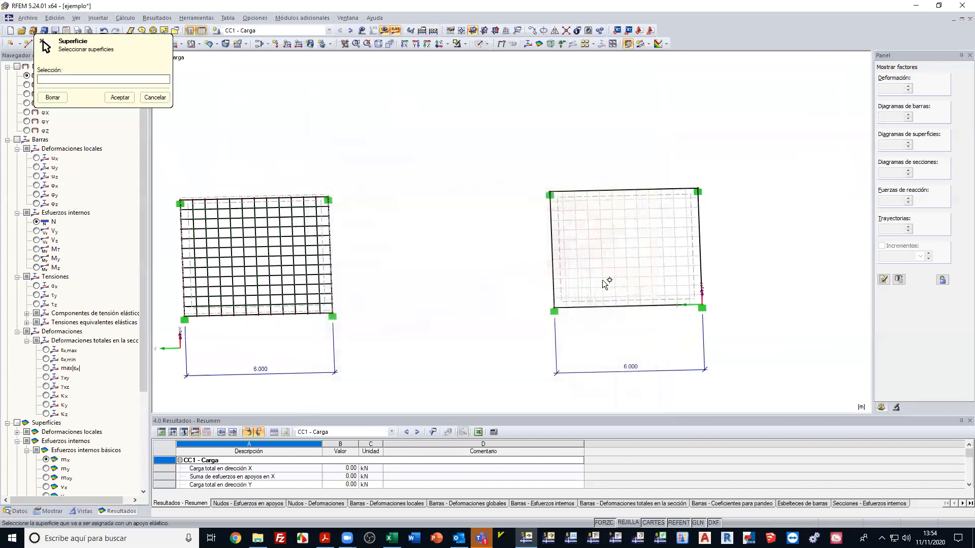
click(565, 259)
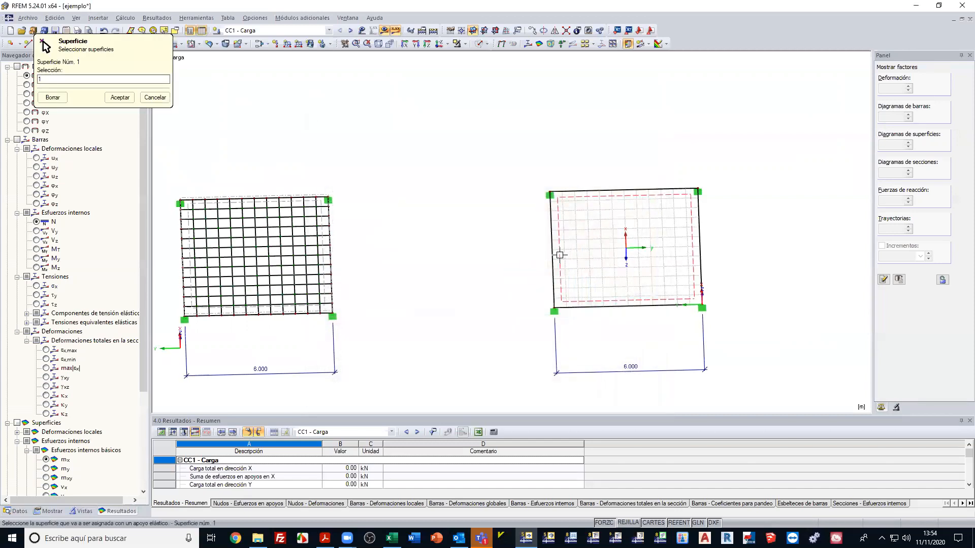
click(120, 97)
click(472, 303)
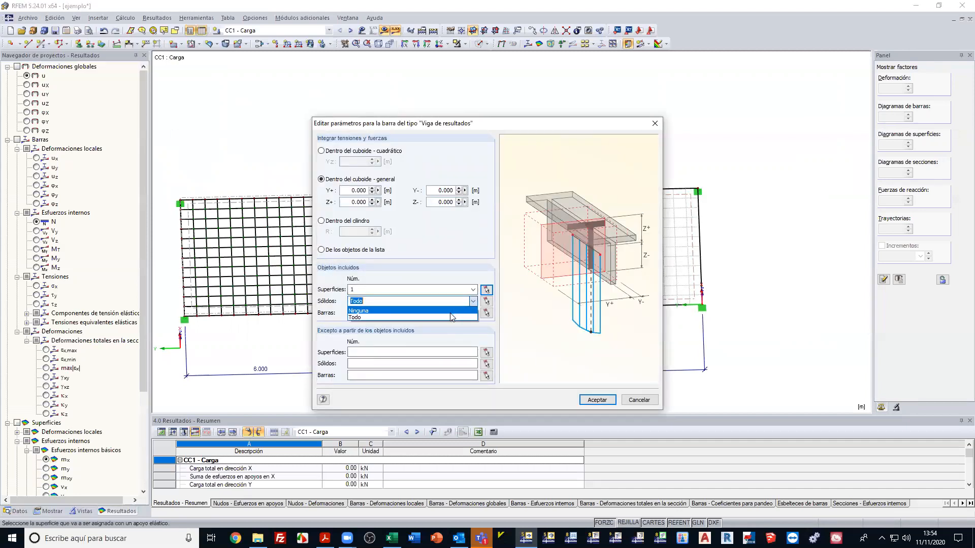
click(466, 309)
click(473, 313)
click(444, 320)
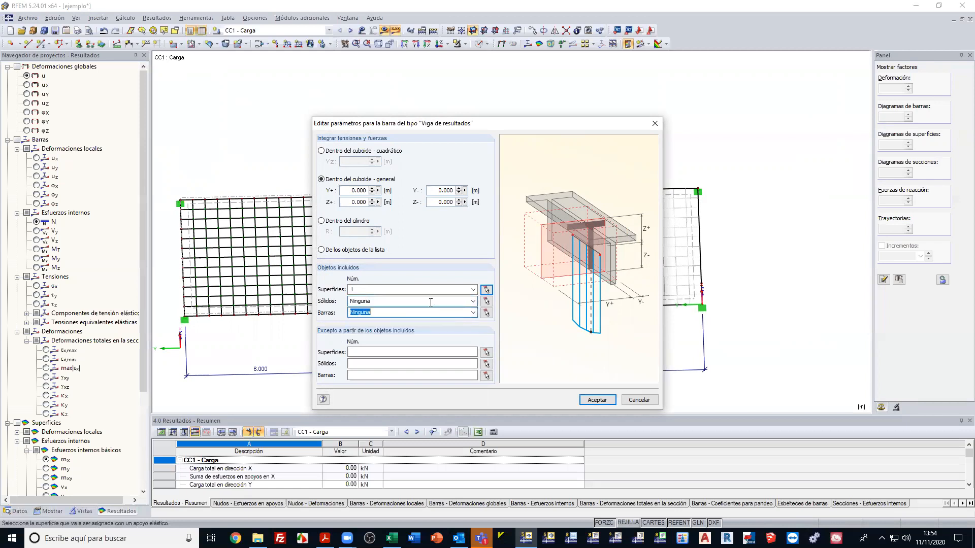
Set the integration cuboid's Y+ extent to 0.25 m, enter the Y-, Z+ and Z- extents, and accept the result beam parameters.
click(349, 191)
text(25)
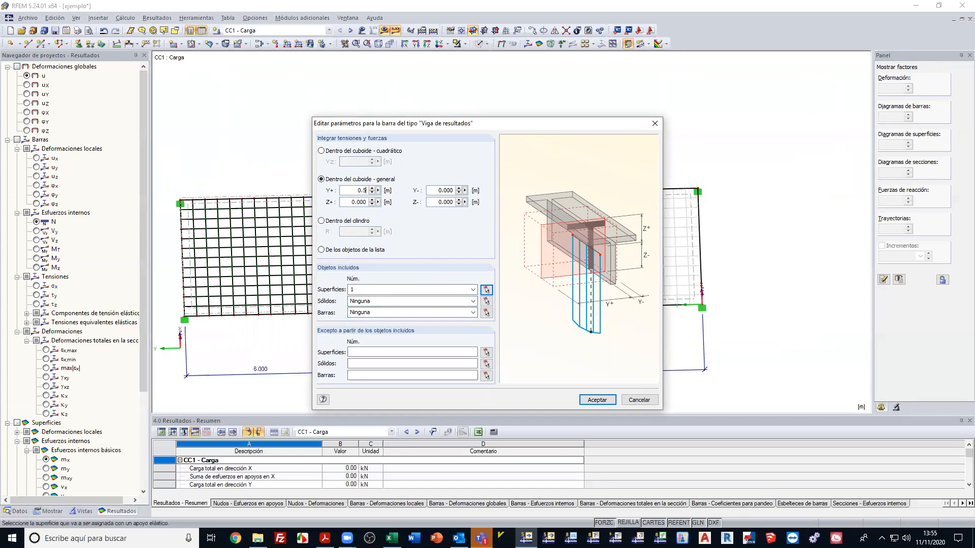
text(25)
key(Tab)
text(0.)
key(Tab)
text(0.)
key(Tab)
text(0.2)
key(Tab)
click(597, 406)
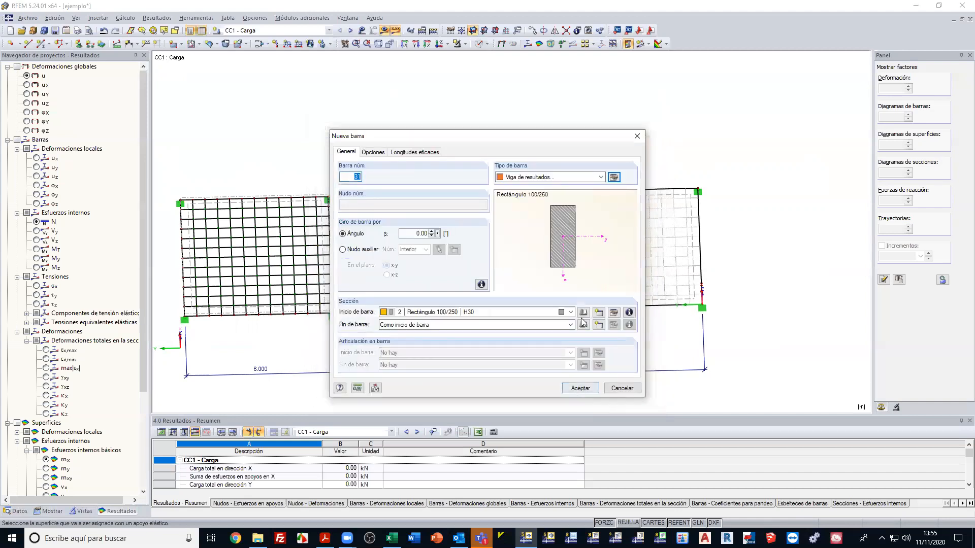
Place the result beam across the middle of the orthotropic slab, ending at X 6, Y 3, Z 0 m, and accept deleting the results.
click(581, 386)
click(627, 306)
click(625, 191)
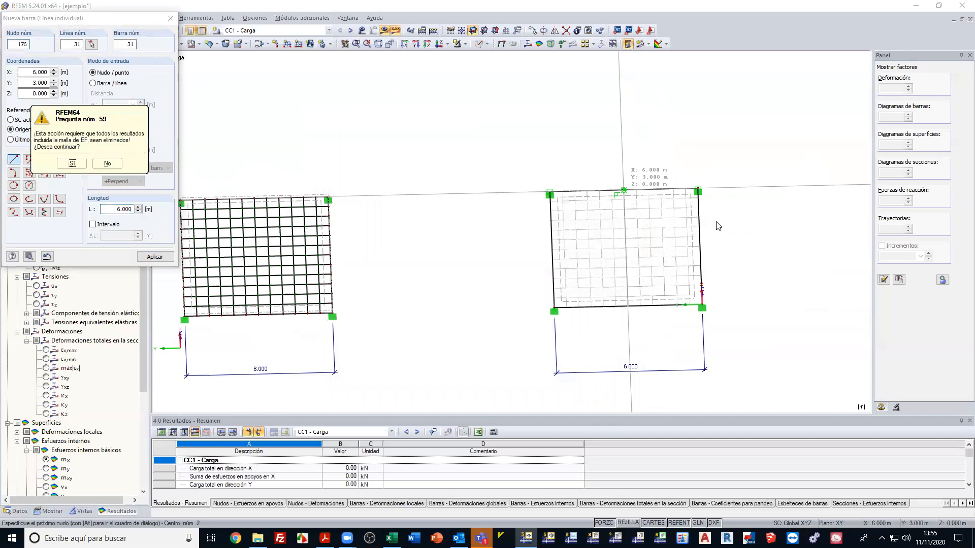
click(70, 163)
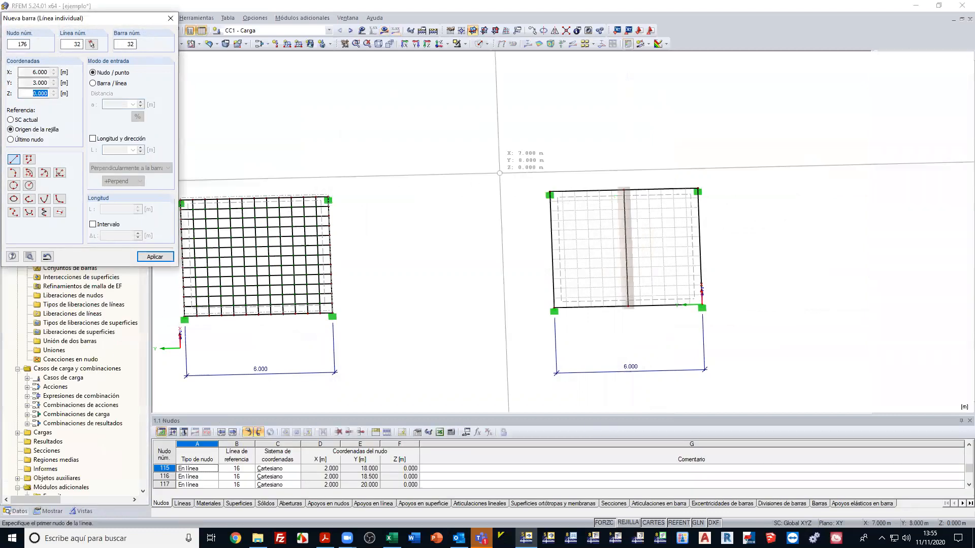
Inspect the extent of the result beam's integration cuboid around the orthotropic slab from the side.
scroll(648, 190, up, 2)
ctrl+middle_drag(648, 190, 638, 292)
scroll(625, 286, up, 2)
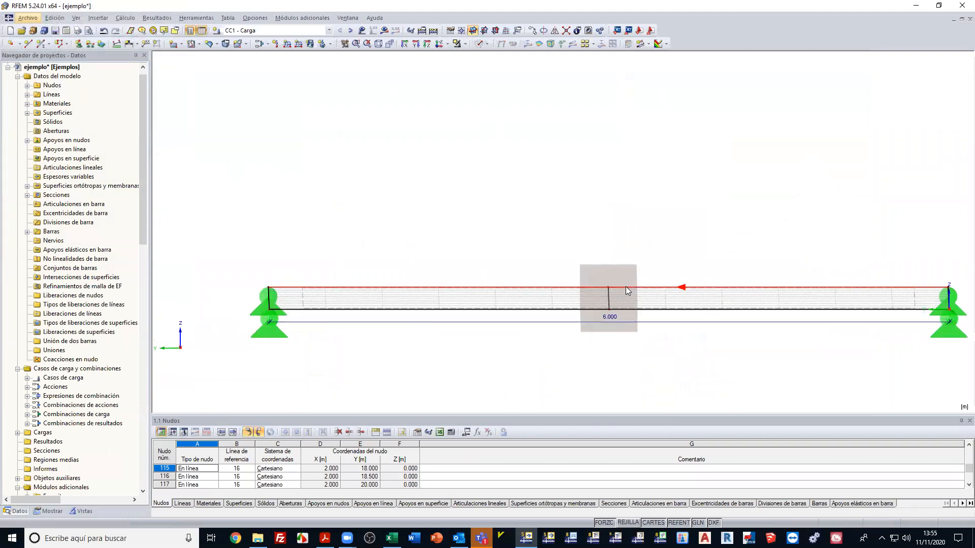
Set the Z+ and Z- extents of the result beam's integration cuboid to 0.1 m and accept the member changes.
scroll(625, 324, up, 3)
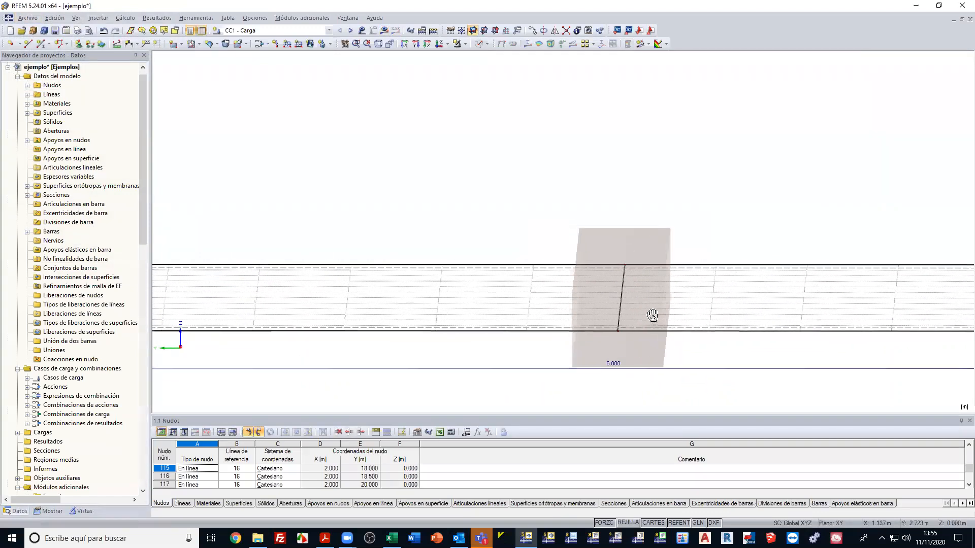
drag(621, 334, 678, 384)
ctrl+middle_drag(683, 370, 683, 392)
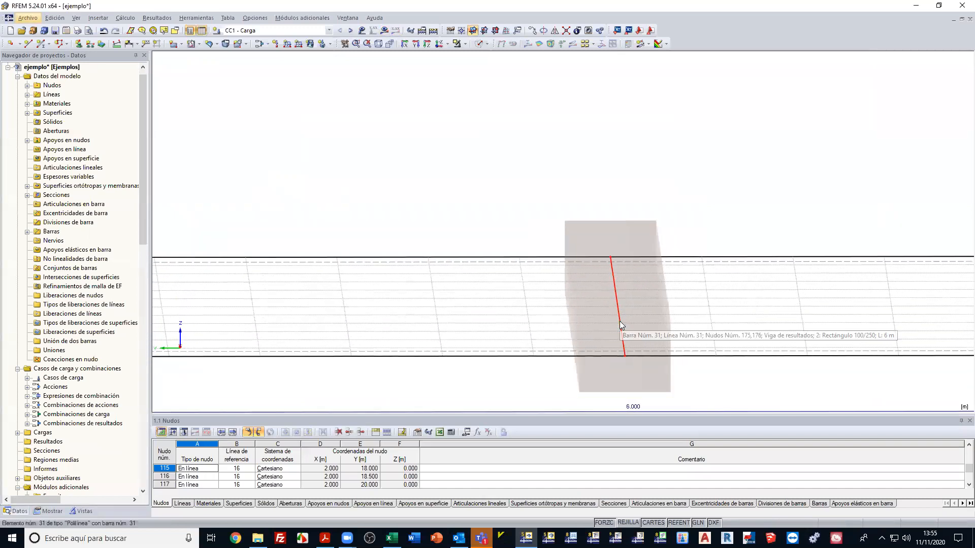
double_click(622, 324)
click(614, 174)
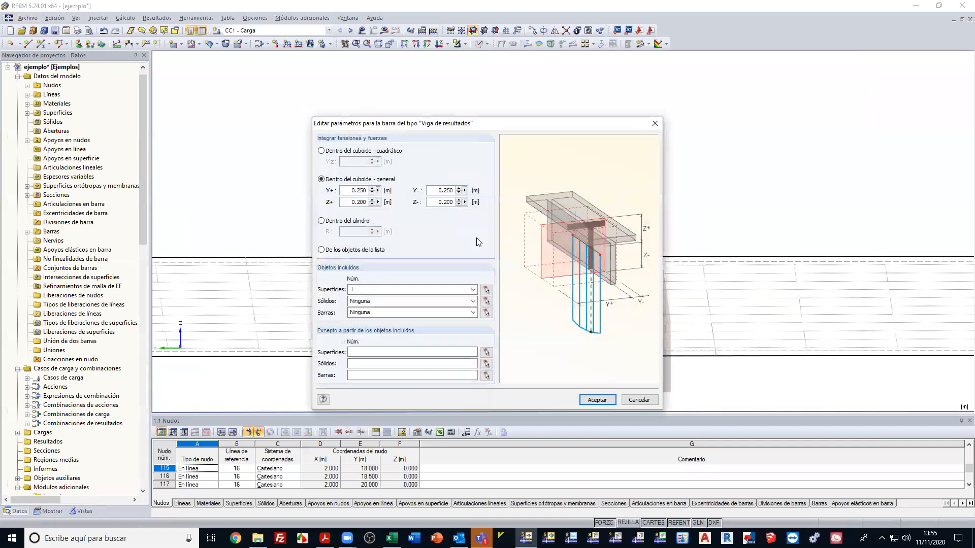
double_click(359, 202)
text(0.1)
key(Tab)
key(Tab)
text(0.1)
key(Tab)
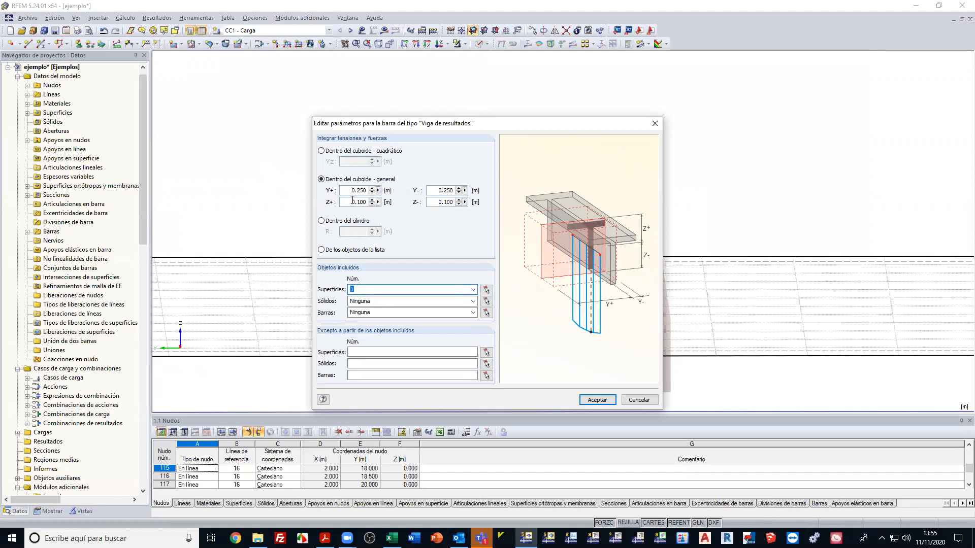
drag(348, 191, 372, 196)
click(596, 401)
click(584, 389)
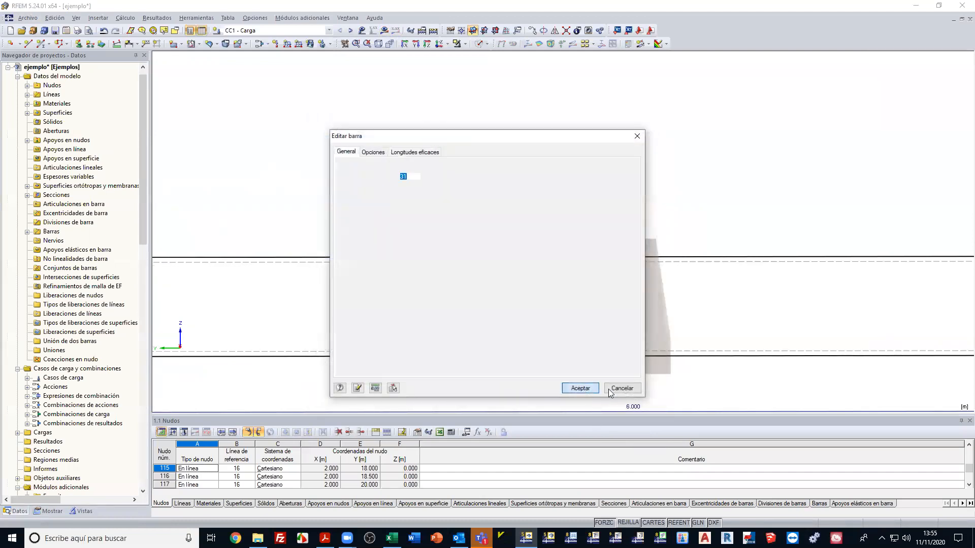
click(670, 388)
Check the resized integration cuboid from the side and run the FE calculation of the model.
mouse_move(653, 373)
alt+middle_down()
mouse_move(652, 355)
mouse_move(655, 368)
alt+middle_up()
scroll(621, 295, down, 3)
alt+middle_drag(638, 304, 633, 303)
click(619, 313)
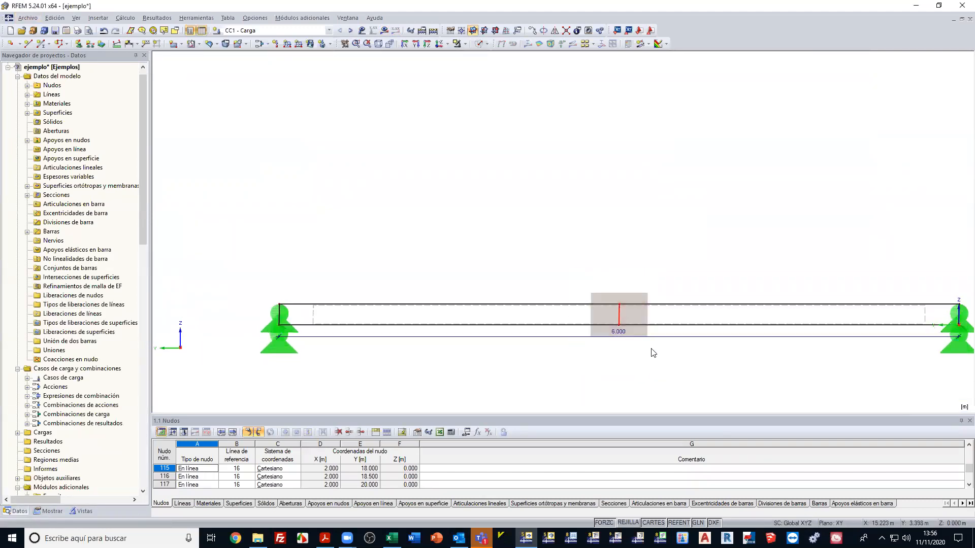
scroll(481, 306, down, 1)
click(384, 30)
click(464, 285)
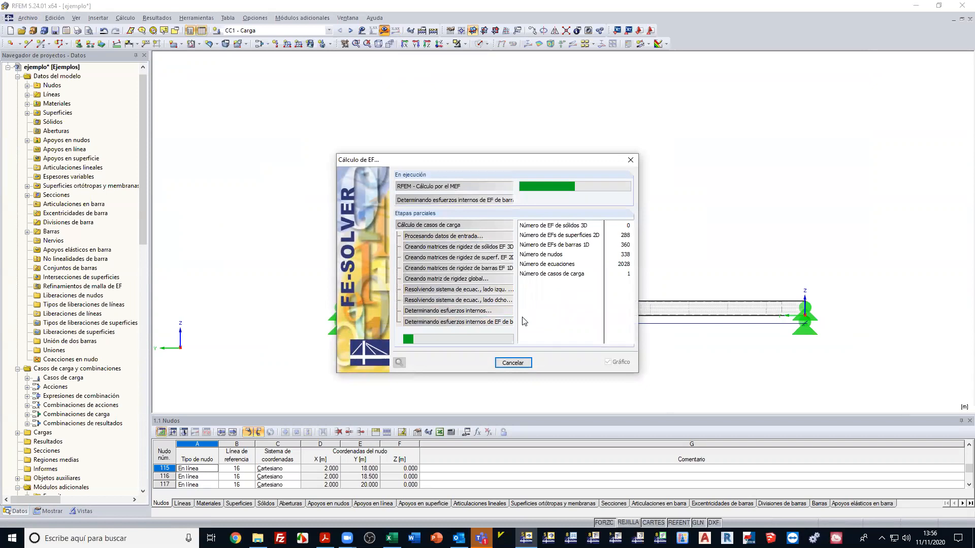
Display the member axial force diagrams N on the orthotropic slab in an oblique view.
scroll(490, 307, down, 3)
middle_drag(492, 326, 520, 354)
scroll(592, 284, up, 2)
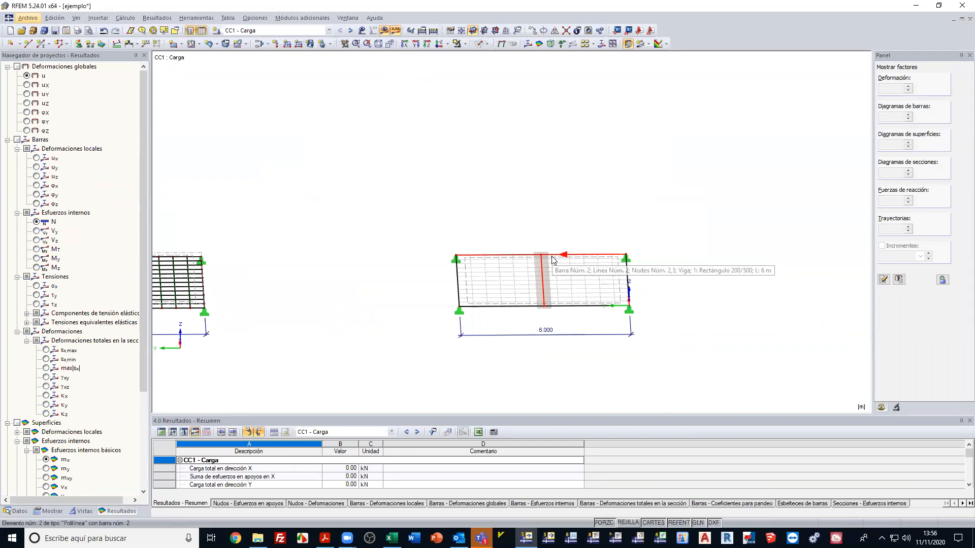
scroll(553, 260, up, 2)
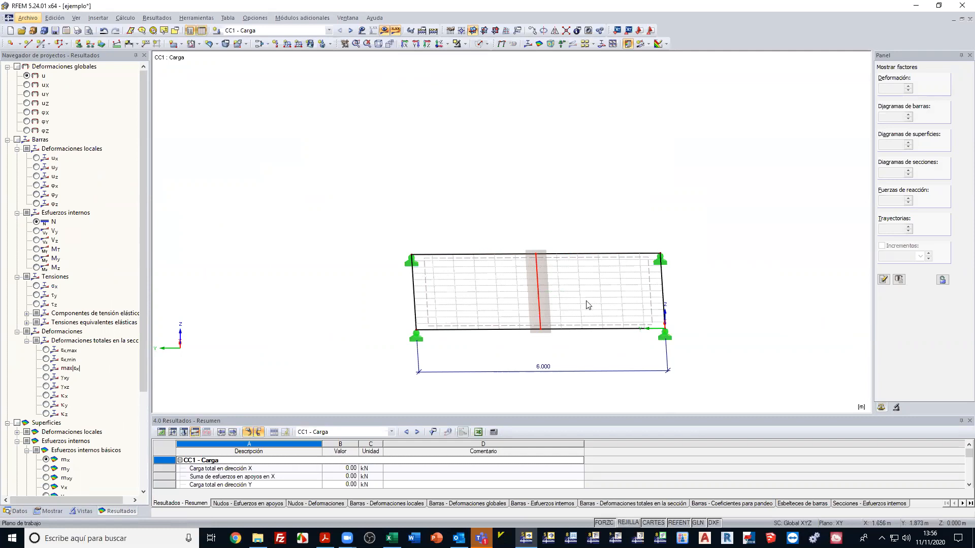
scroll(533, 304, up, 2)
click(528, 43)
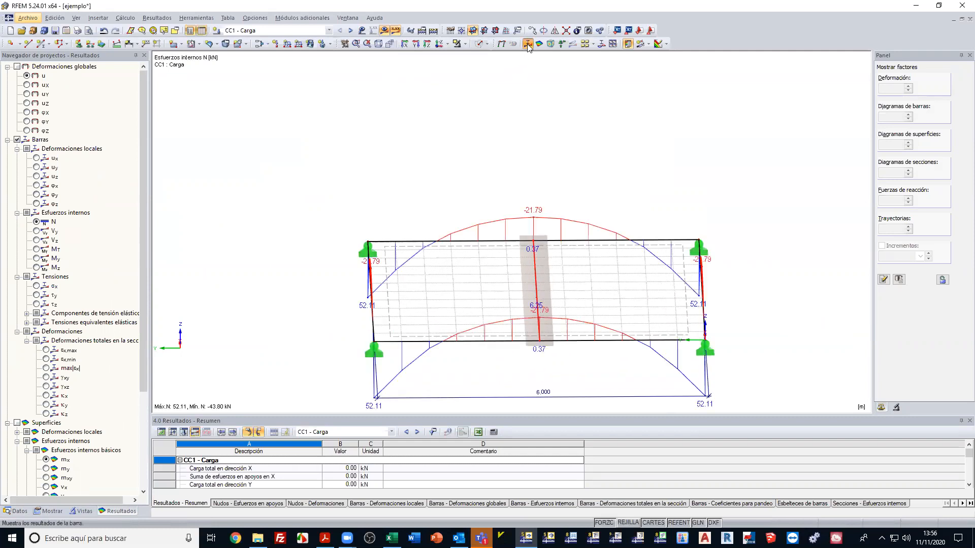
ctrl+middle_drag(454, 283, 609, 304)
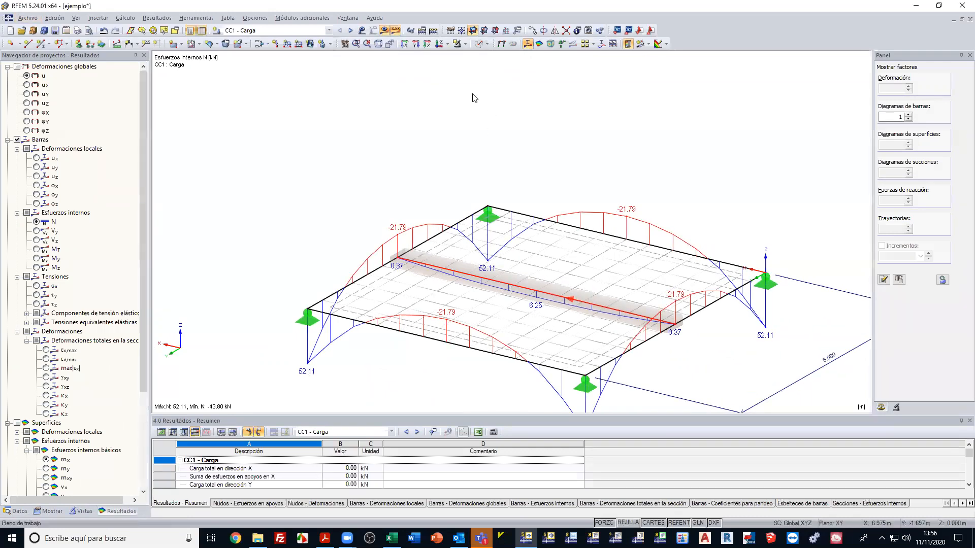
Isolate the result beam of the orthotropic slab and display its bending moment diagram My.
click(457, 43)
ctrl+middle_drag(543, 350, 585, 326)
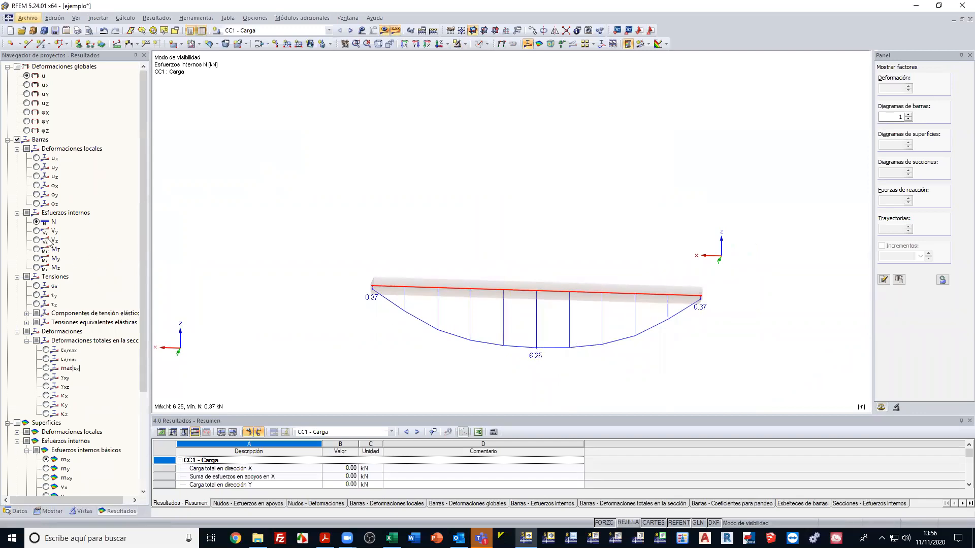
click(37, 259)
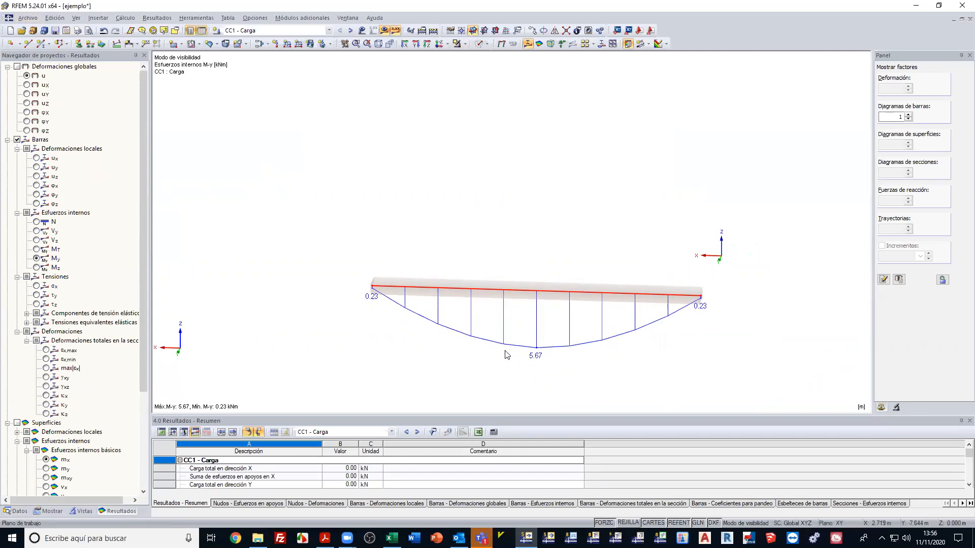
scroll(534, 354, up, 1)
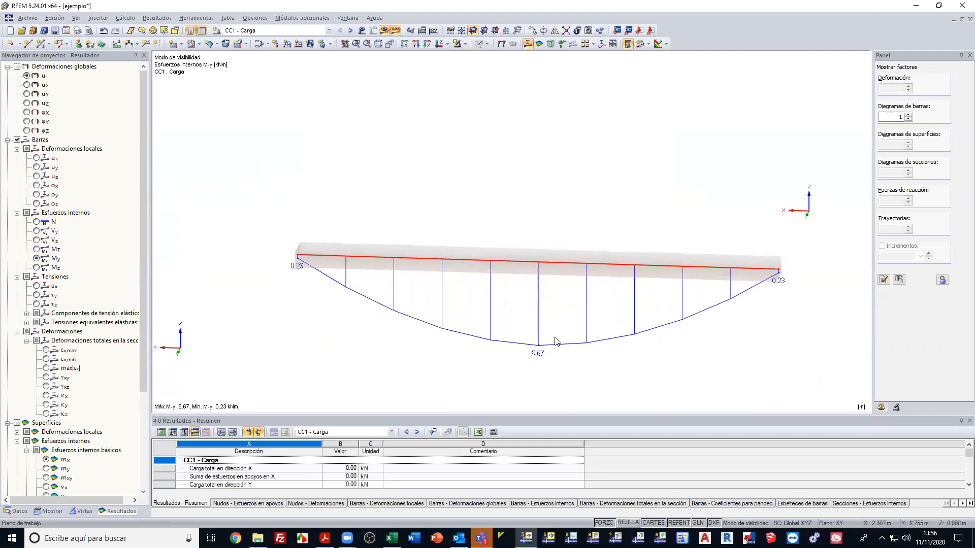
middle_drag(557, 342, 536, 331)
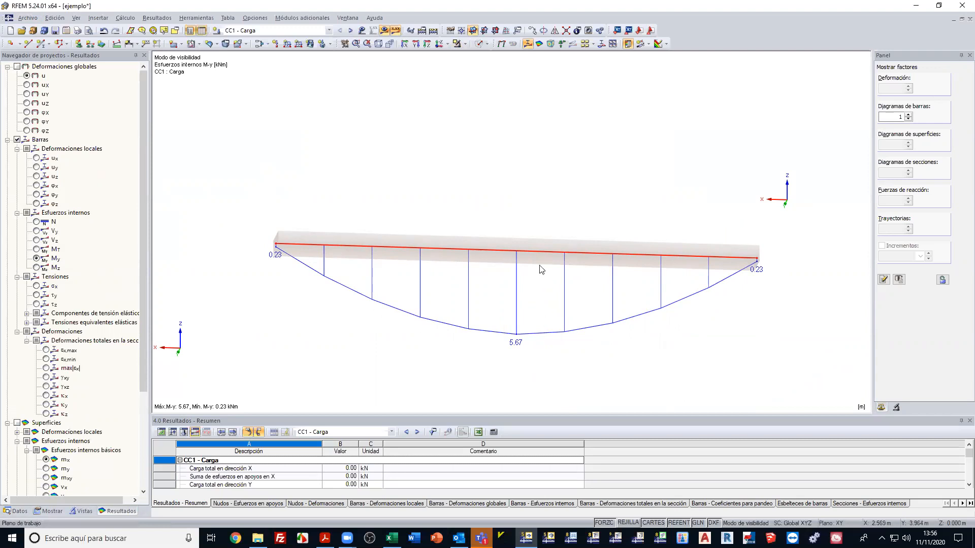
Cancel the visibility mode so that the whole model is shown with the result beam.
scroll(539, 269, down, 5)
ctrl+middle_drag(544, 288, 537, 297)
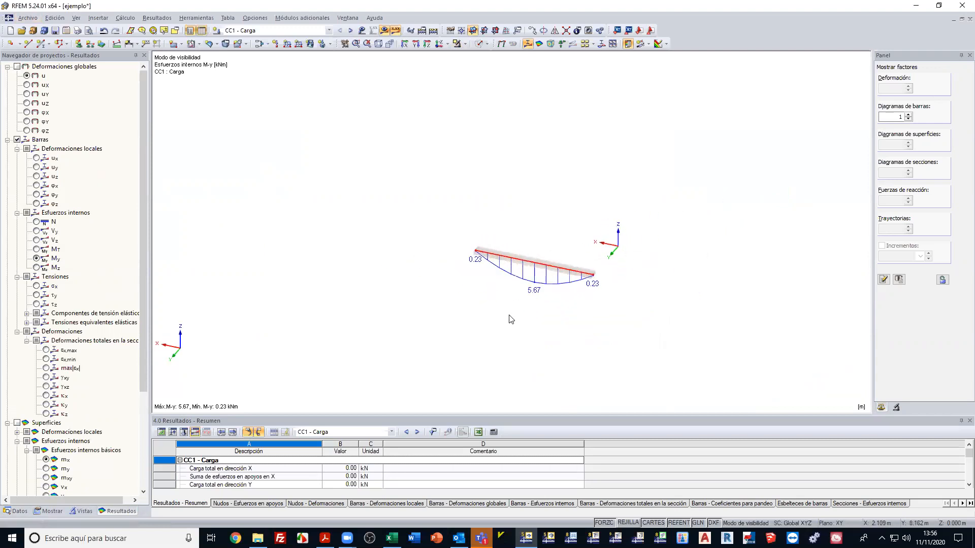
right_click(509, 316)
mouse_move(561, 294)
click(695, 292)
Isolate the middle rib of the explicitly ribbed slab and examine its bending moment diagram My.
middle_drag(520, 367, 529, 280)
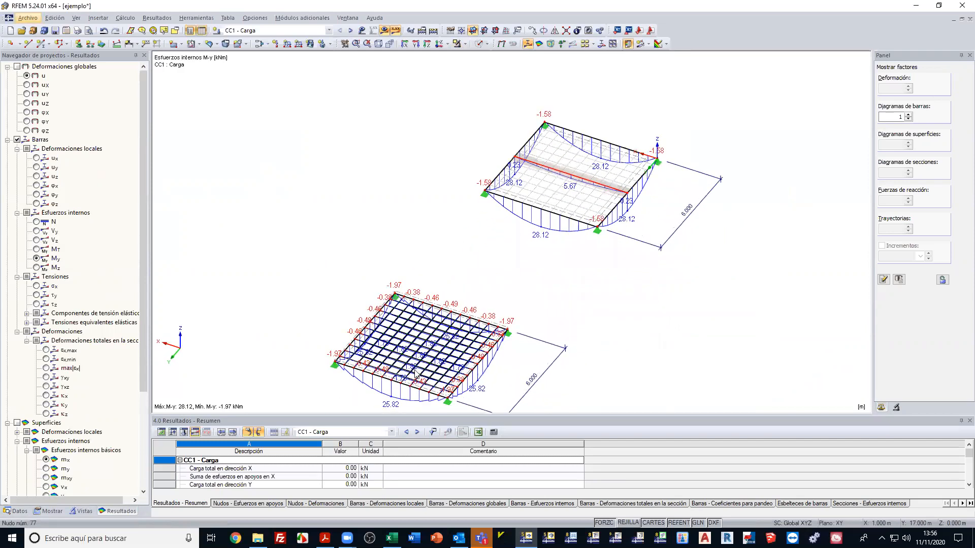
scroll(412, 360, up, 3)
ctrl+middle_drag(411, 359, 482, 262)
click(458, 45)
ctrl+middle_drag(431, 232, 566, 185)
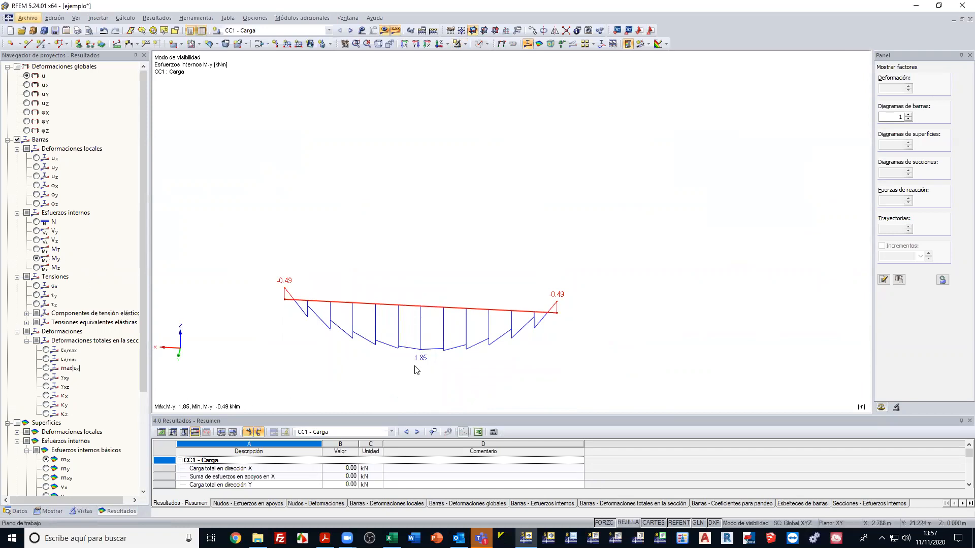
scroll(443, 234, down, 1)
middle_drag(477, 205, 441, 302)
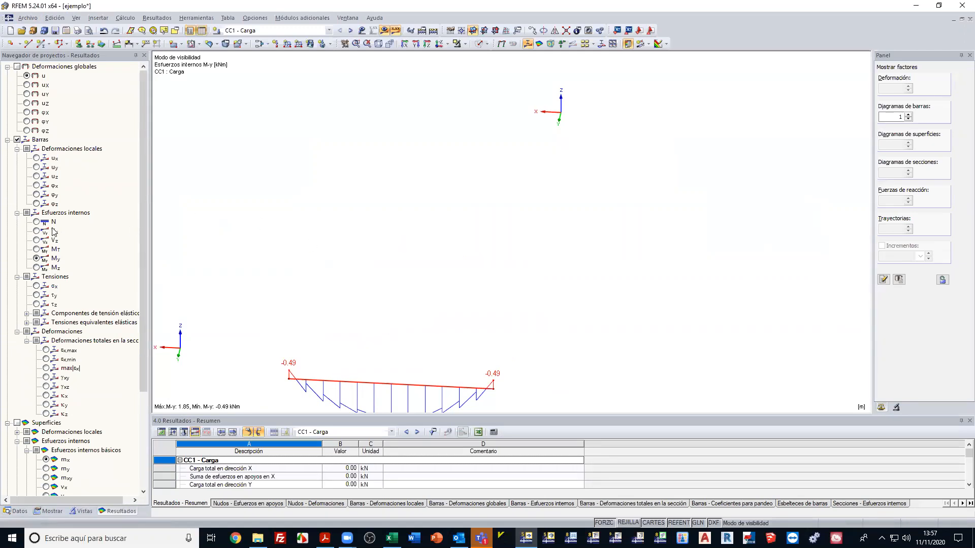
Display the axial force diagram N of the isolated rib and examine its midspan value.
scroll(380, 235, down, 1)
middle_drag(408, 303, 396, 261)
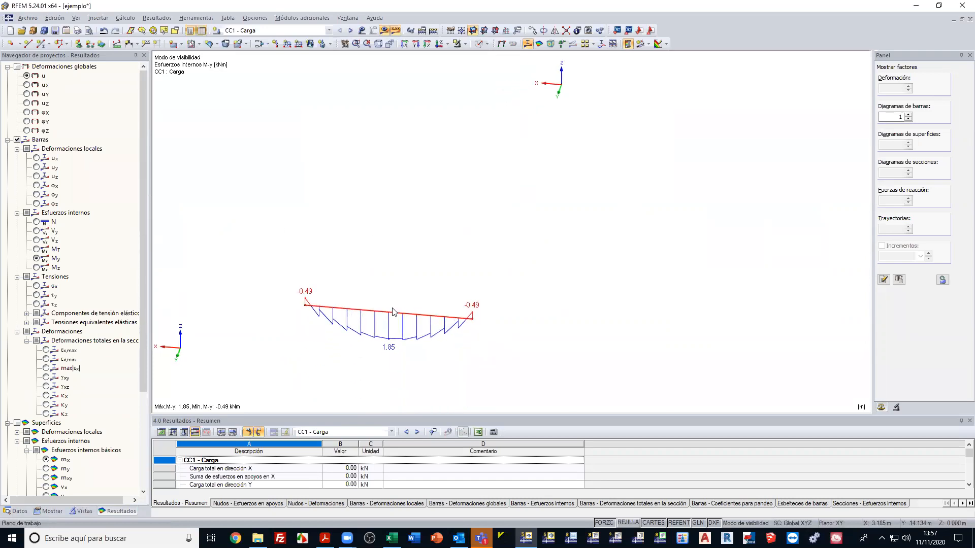
click(37, 222)
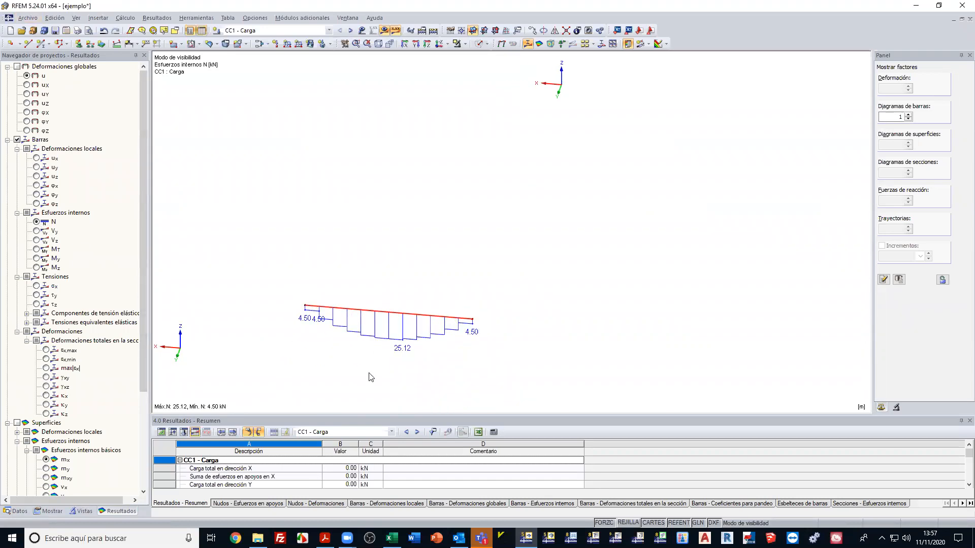
scroll(401, 358, up, 2)
ctrl+middle_drag(401, 359, 401, 348)
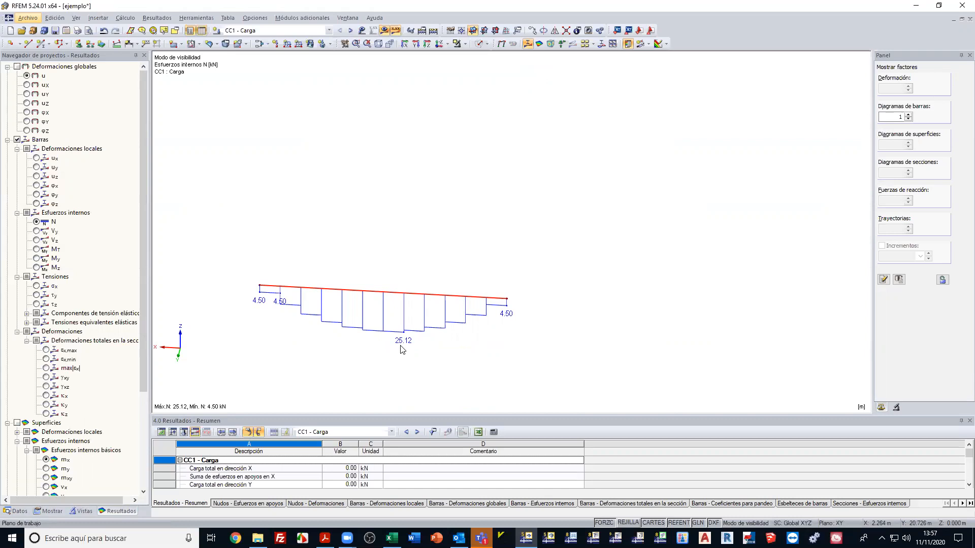
Switch to the Windows calculator and multiply the rib's axial force, rounded to 25, by 0,15.
click(134, 538)
text(ca)
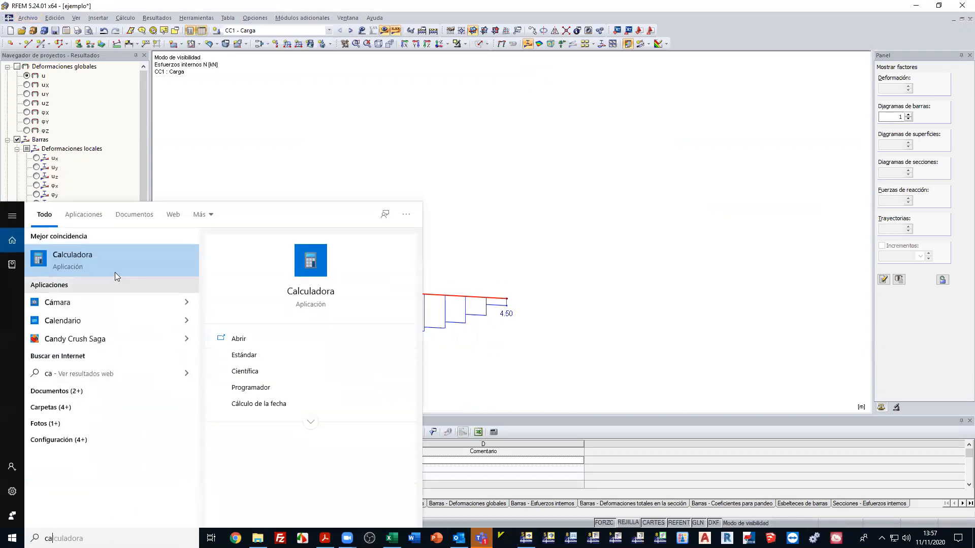
click(116, 267)
text(25)
drag(585, 258, 742, 190)
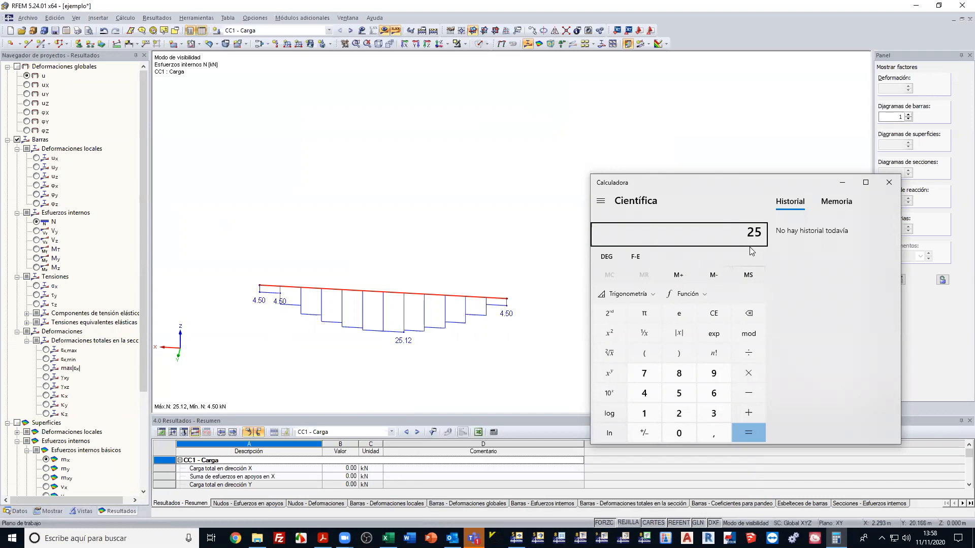
text(*0,0)
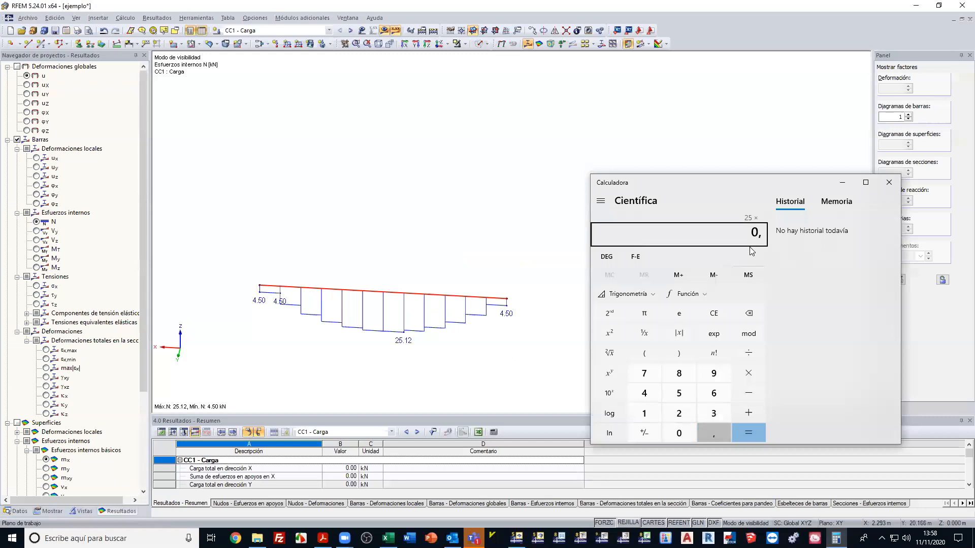
key(BackSpace)
text(15)
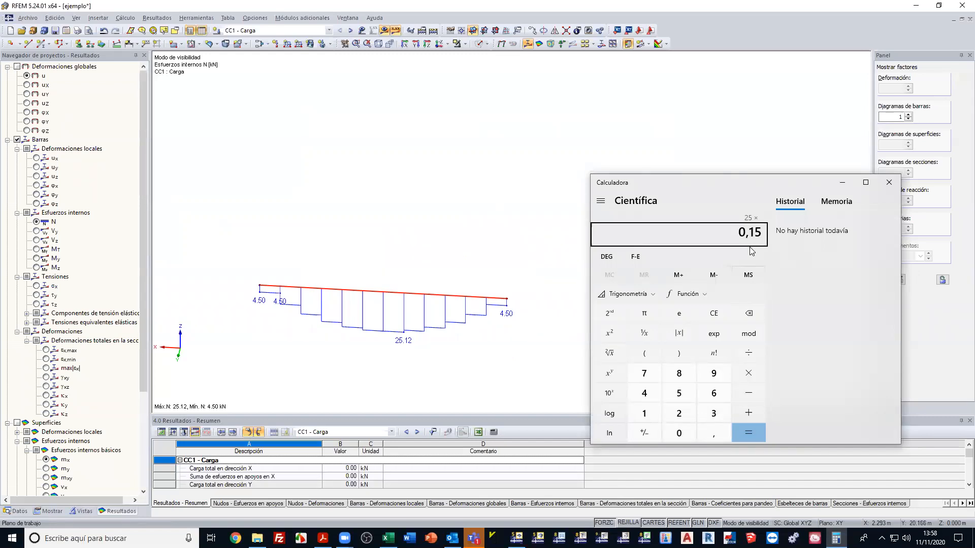
key(Return)
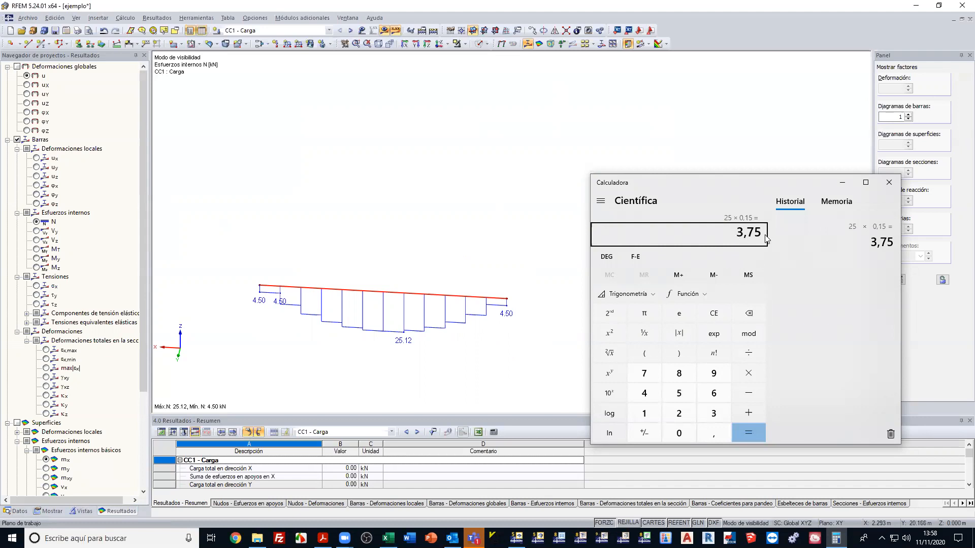
drag(735, 238, 762, 237)
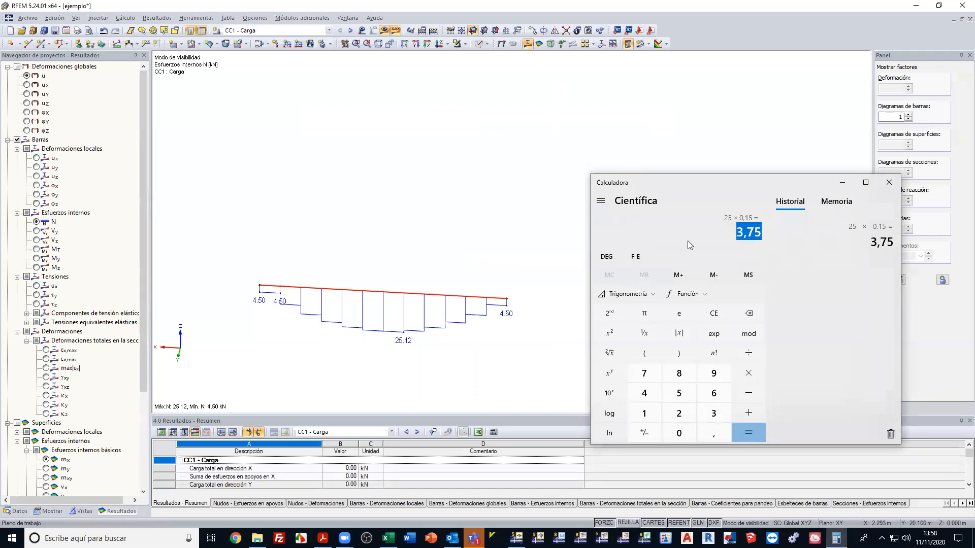
Display the rib's bending moment My and add its maximum, 1,85, to the product in the calculator.
click(37, 224)
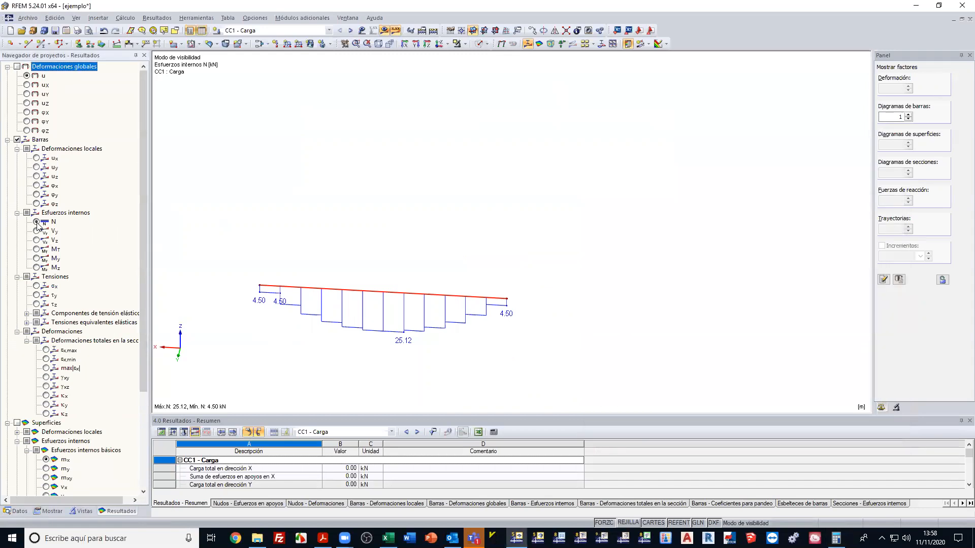
click(37, 258)
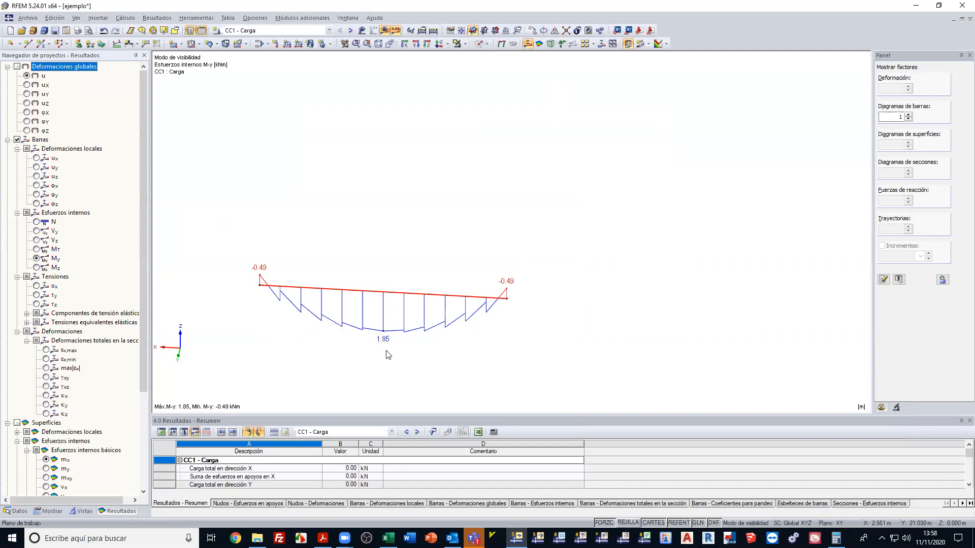
click(836, 538)
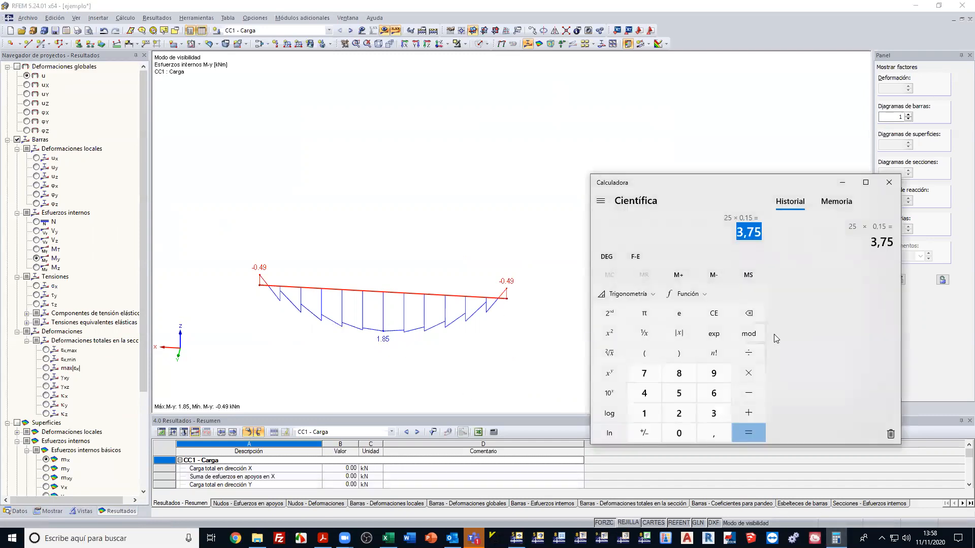
key(plus)
text(1,85)
key(Return)
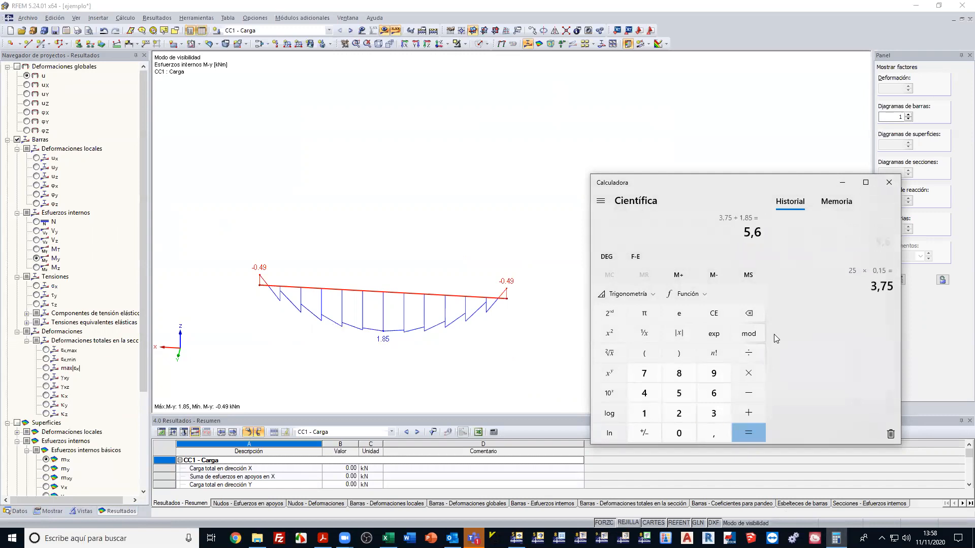
drag(745, 234, 764, 252)
Cancel hiding to bring back both slabs, with their member moment diagrams My.
right_click(539, 290)
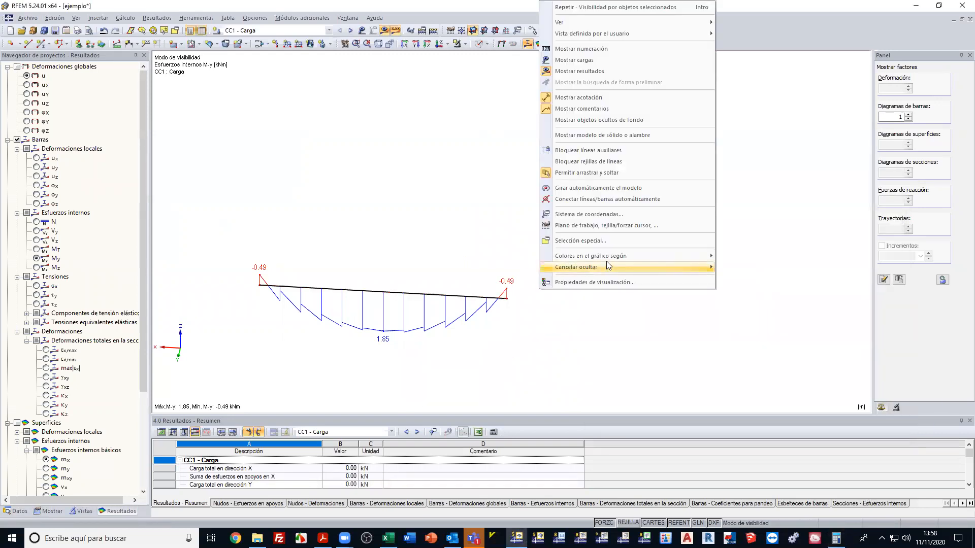
mouse_move(607, 266)
click(758, 267)
middle_drag(505, 227, 471, 333)
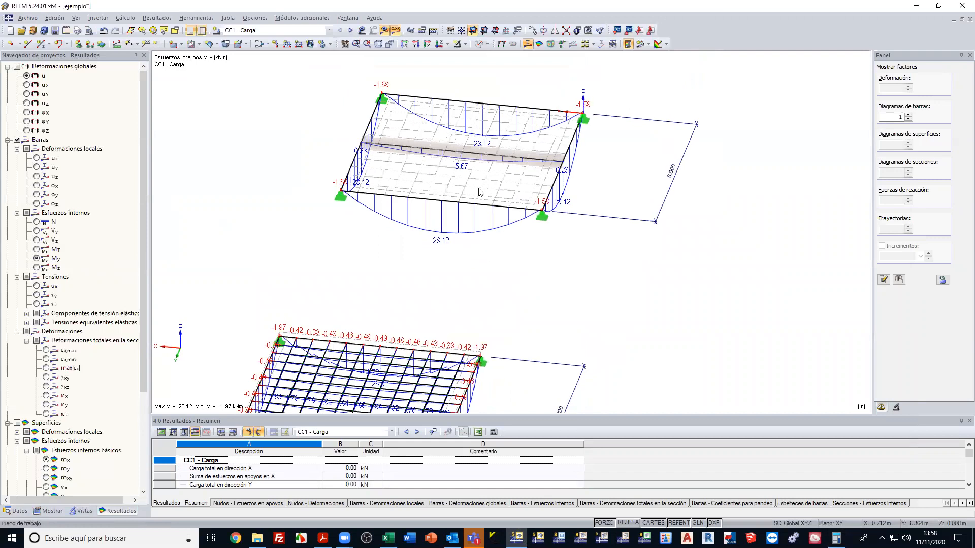
Isolate the orthotropic slab's result beam again and compare its maximum My with the rib's calculated total moment.
click(480, 157)
click(457, 43)
ctrl+middle_drag(472, 230, 521, 161)
scroll(498, 161, up, 2)
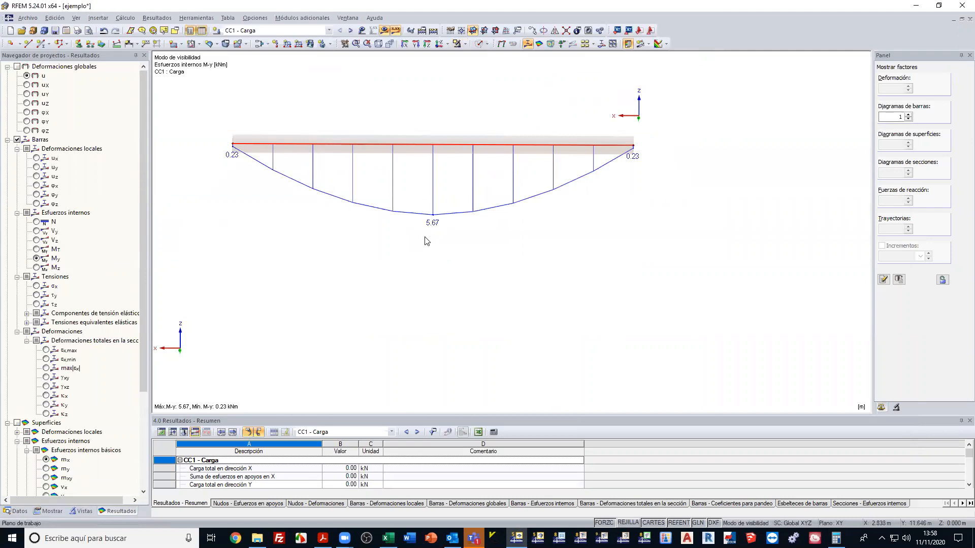
Cancel the isolation of the orthotropic slab's result beam to show both slabs with their member bending moments My.
scroll(427, 236, up, 1)
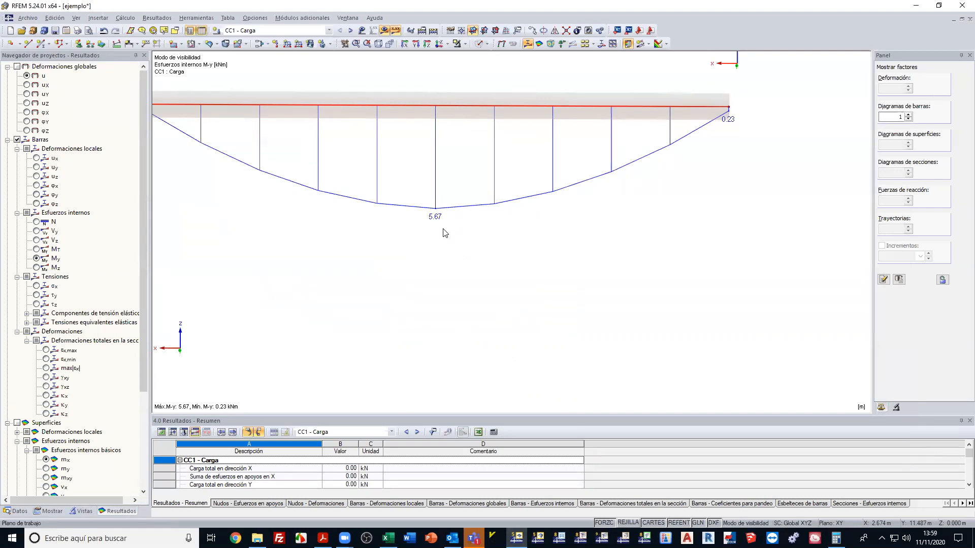
scroll(445, 233, down, 3)
middle_drag(441, 192, 418, 244)
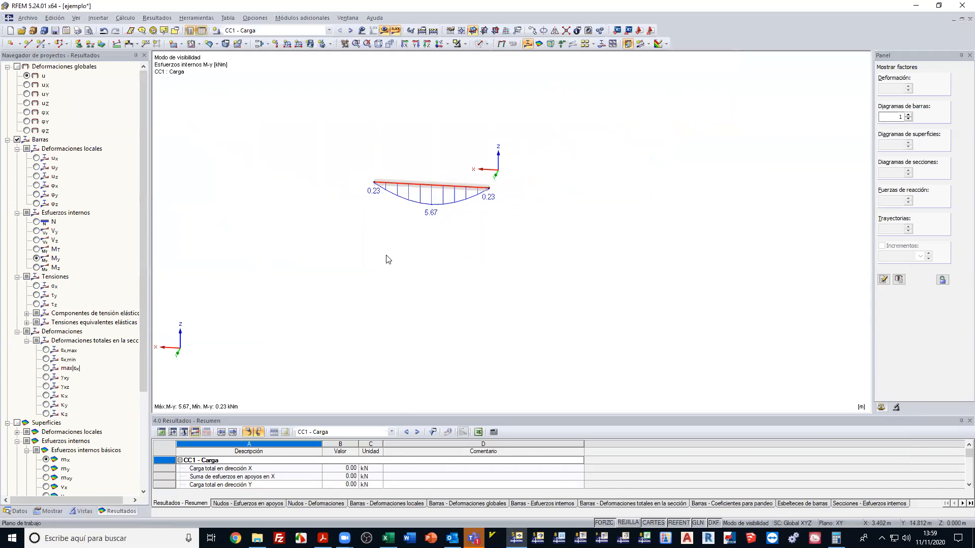
scroll(423, 208, up, 2)
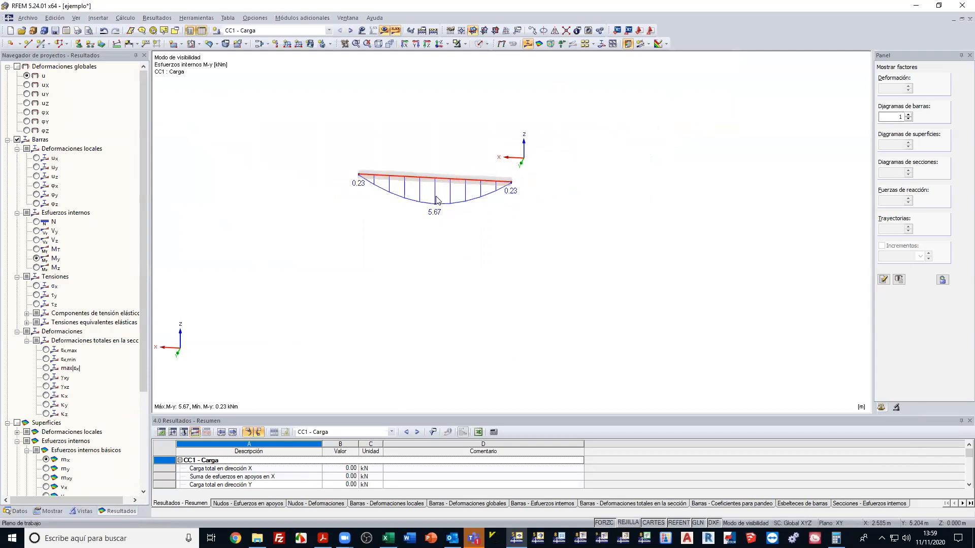
right_click(429, 223)
mouse_move(499, 487)
click(624, 488)
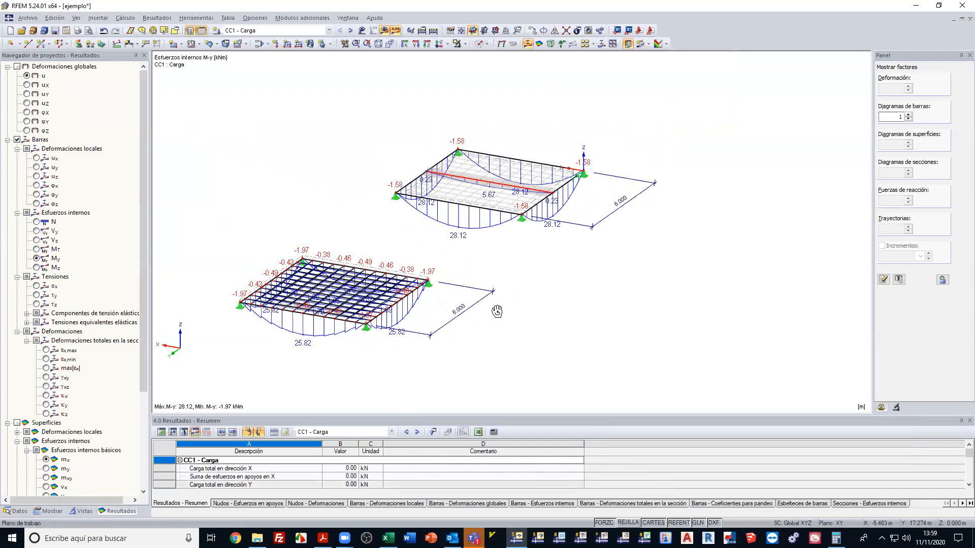
ctrl+middle_drag(245, 298, 491, 359)
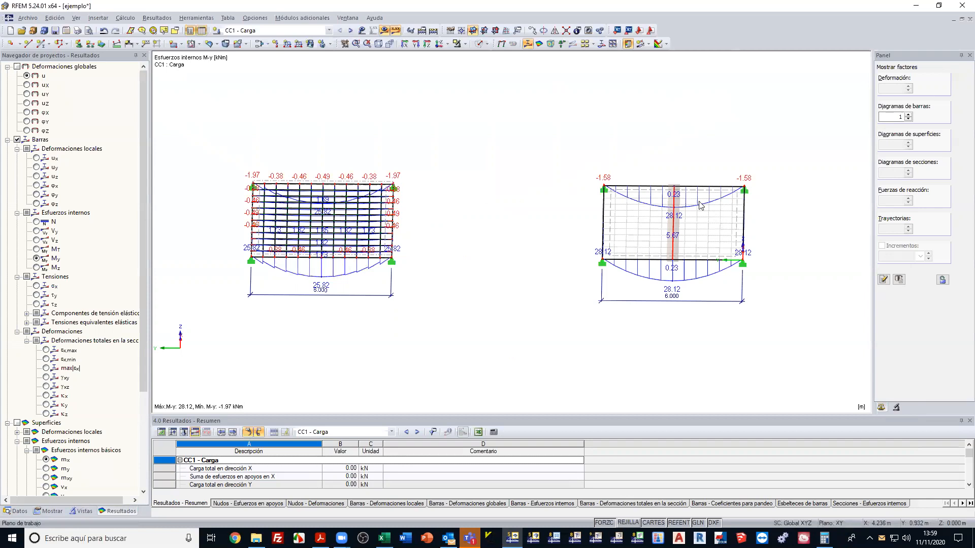
Display the global deformations u of both slabs to compare them, and close the Windows calculator.
click(501, 43)
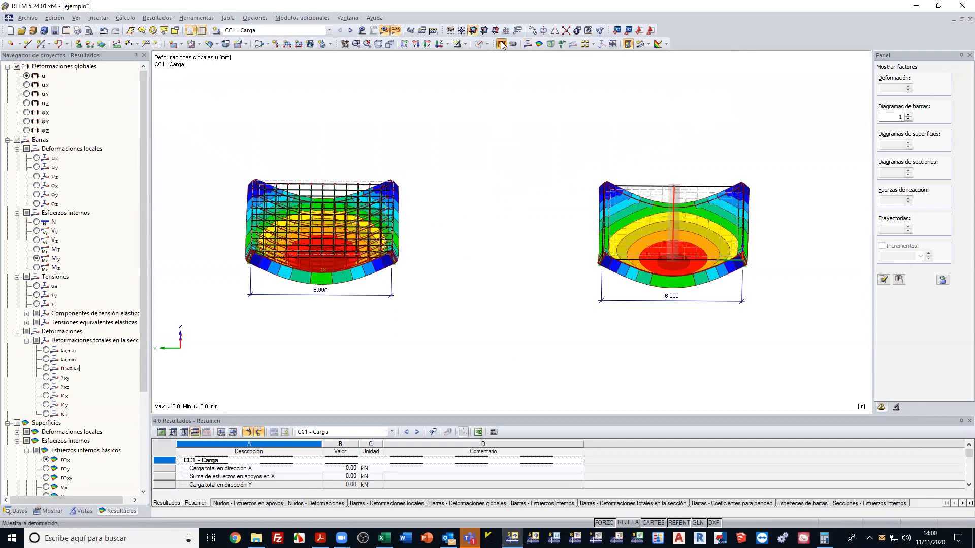
ctrl+middle_drag(539, 226, 531, 268)
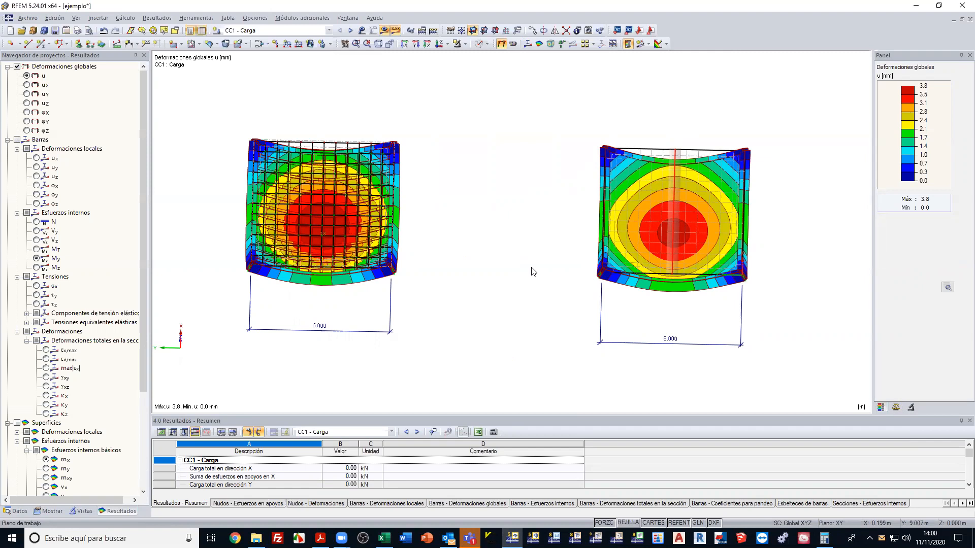
ctrl+middle_drag(518, 261, 523, 272)
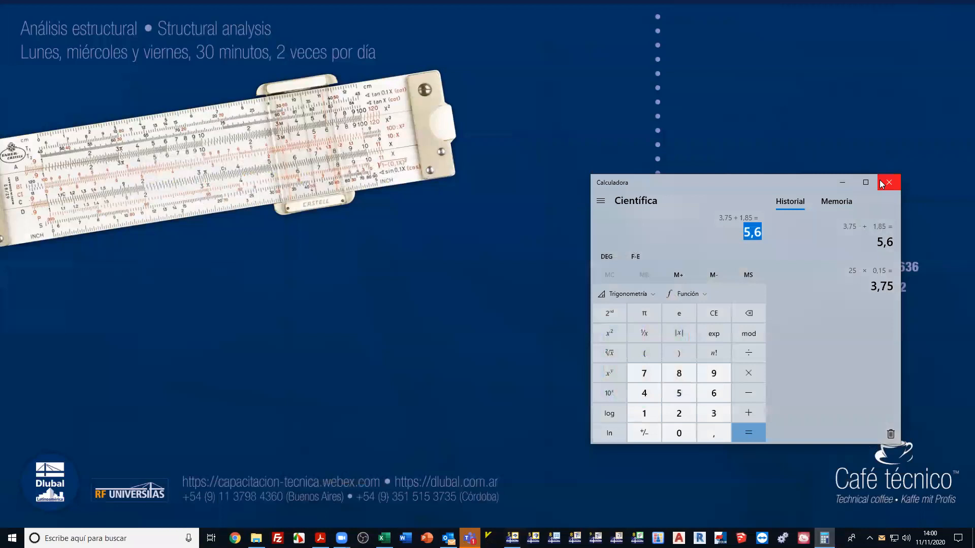
click(889, 182)
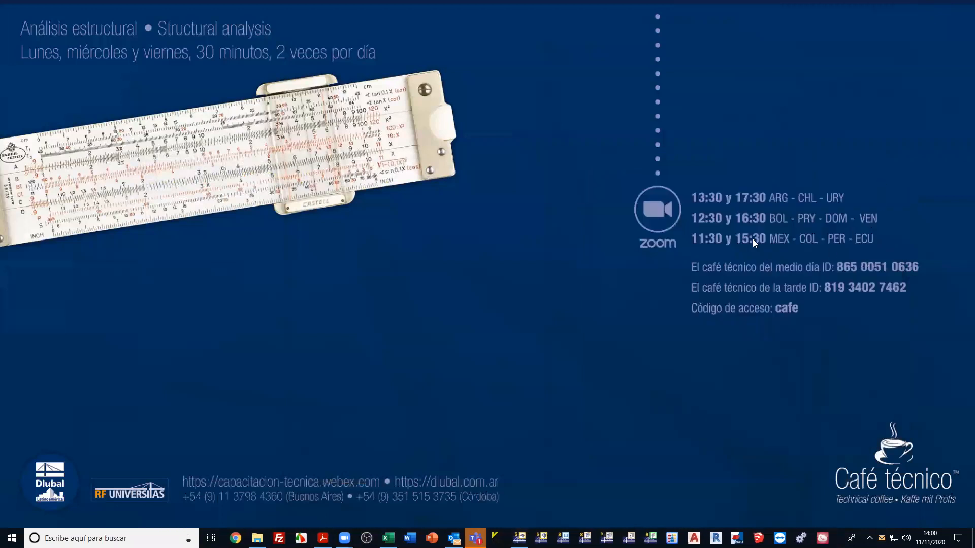